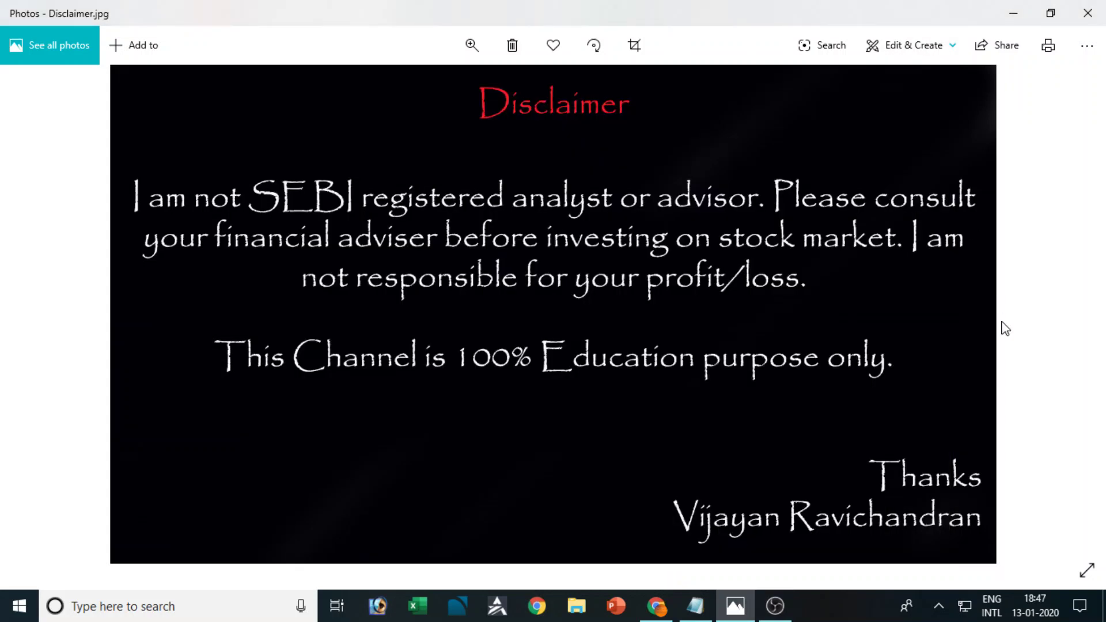
# - Bring the browser showing the Share Market Tamil Channel YouTube page to the front
pyautogui.click(657, 606)
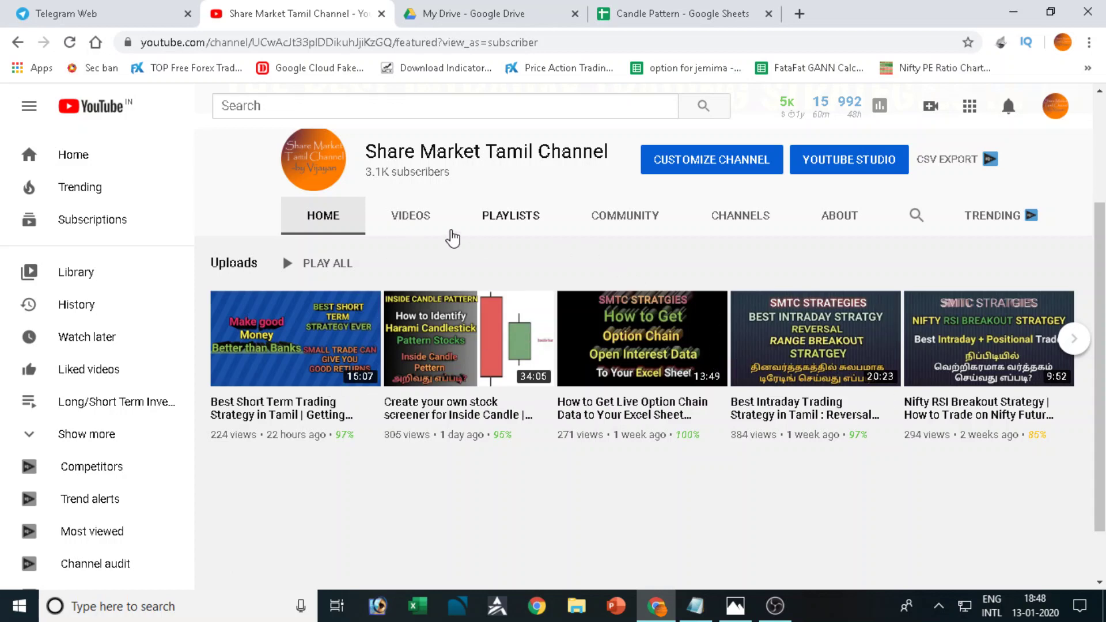
# - Open the PLAYLISTS tab and browse playlists like Intraday Trading Strategy 90% Accuracy and Candlestick Patterns
pyautogui.click(509, 216)
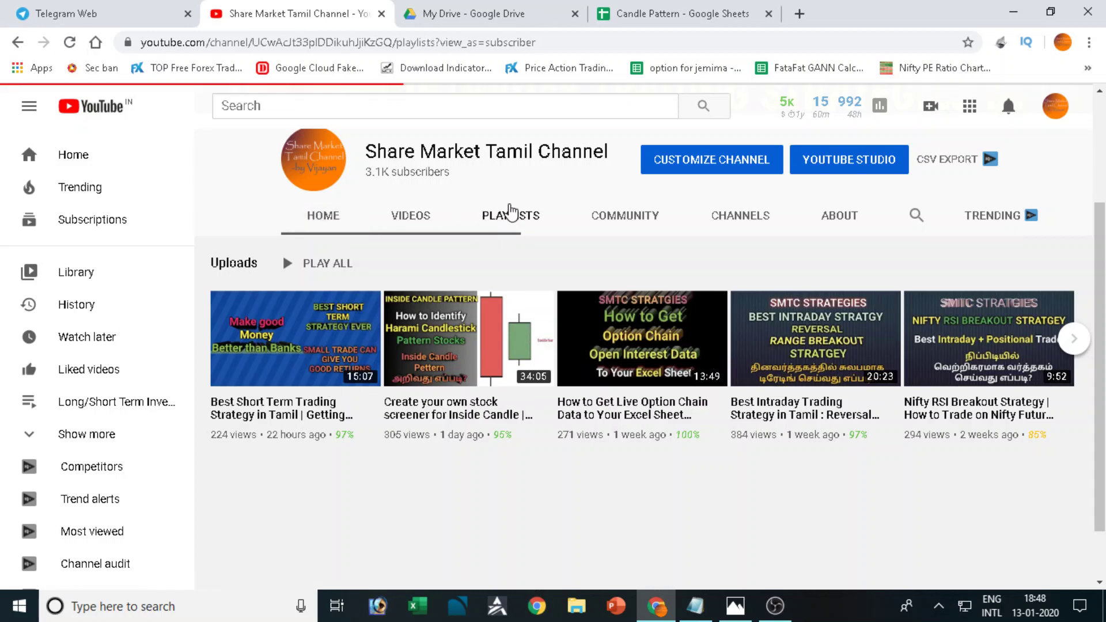
pyautogui.scroll(-4, 511, 213)
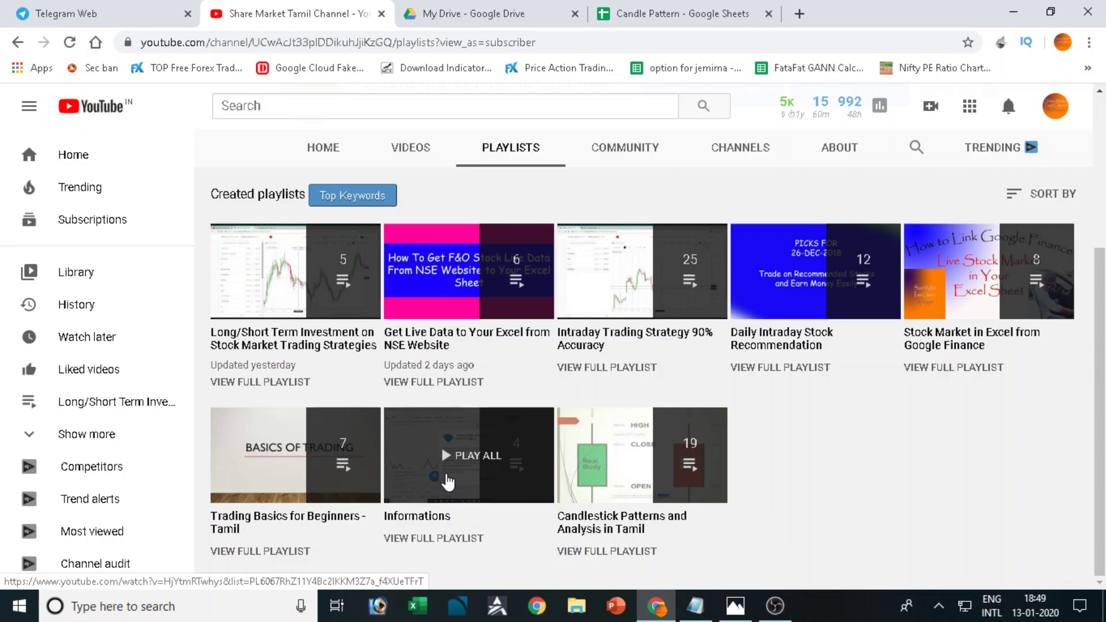
pyautogui.moveTo(642, 455)
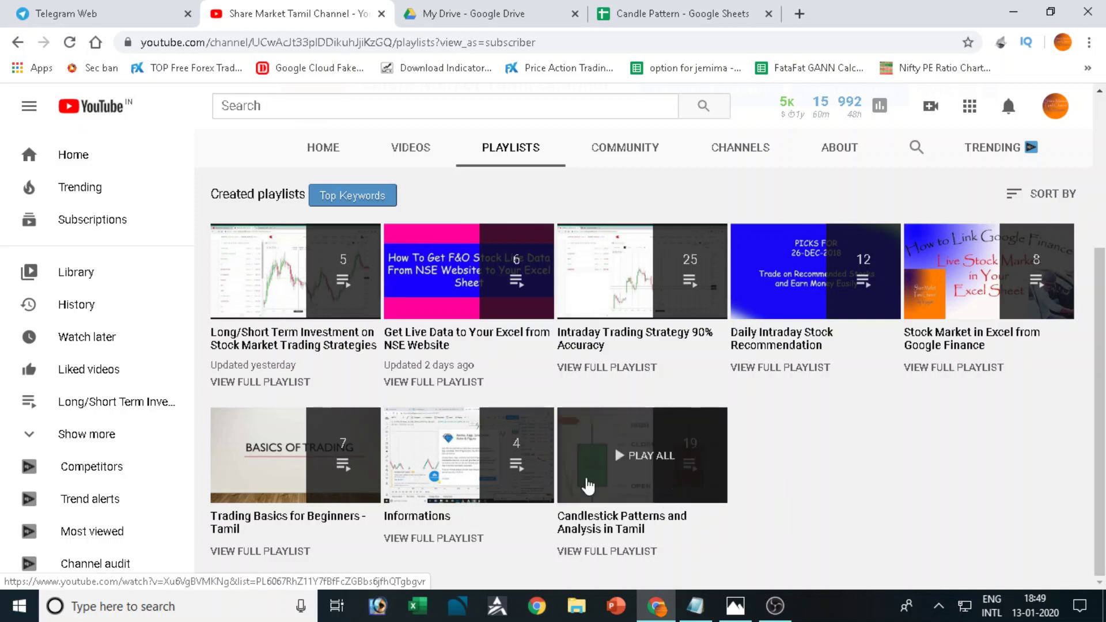
pyautogui.scroll(4, 482, 439)
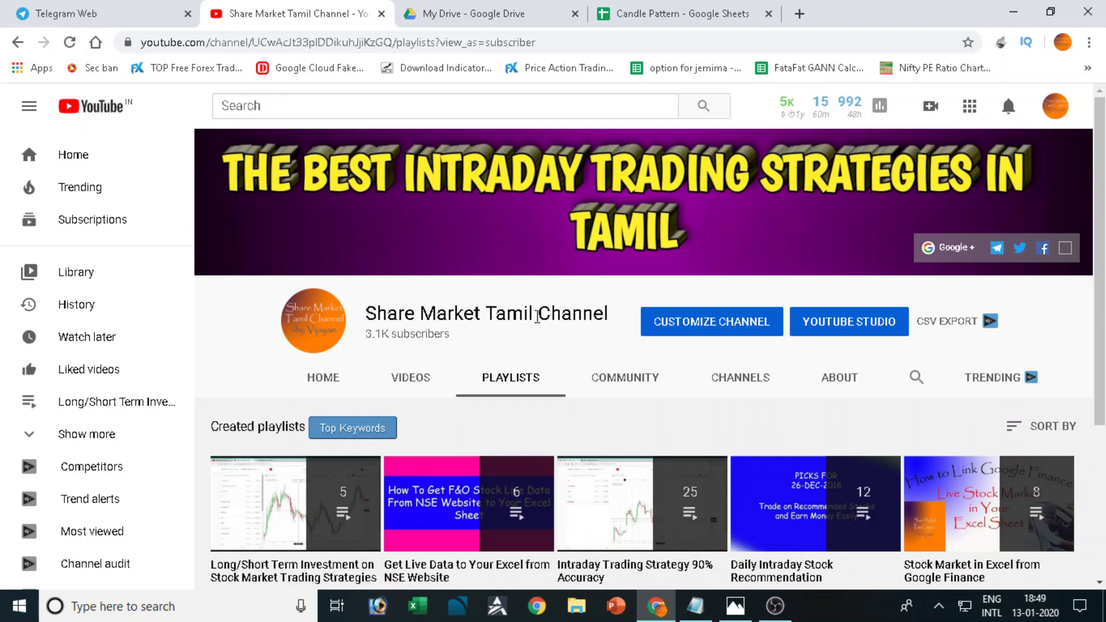
pyautogui.scroll(-3, 518, 285)
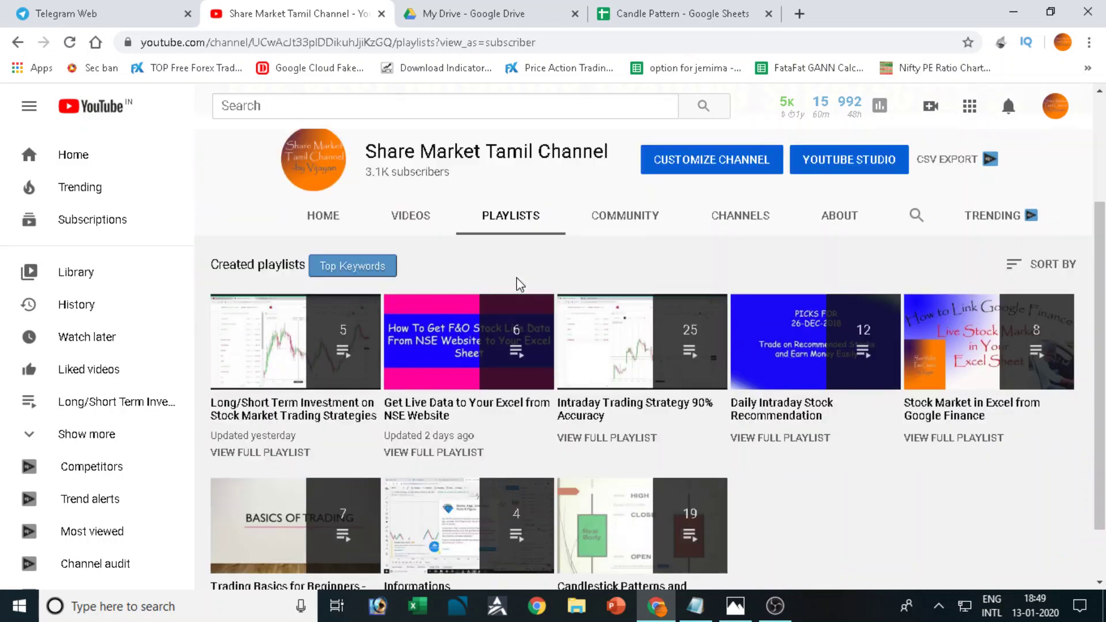
# - Return to the channel's HOME tab and scroll to uploads such as the Inside Candle screener video
pyautogui.click(341, 224)
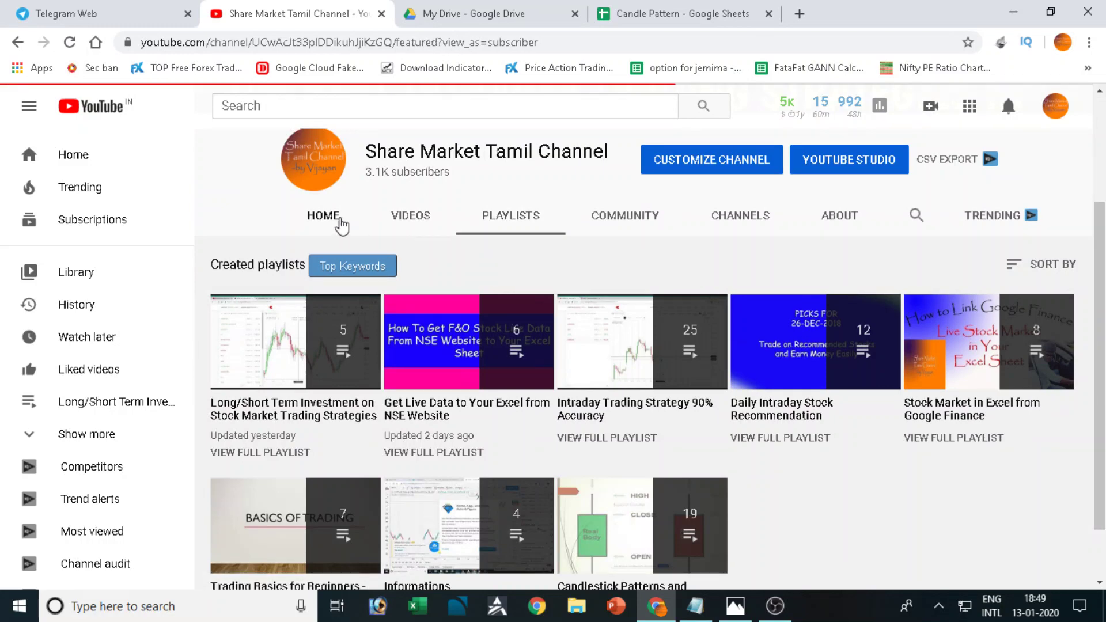
pyautogui.scroll(-3, 371, 246)
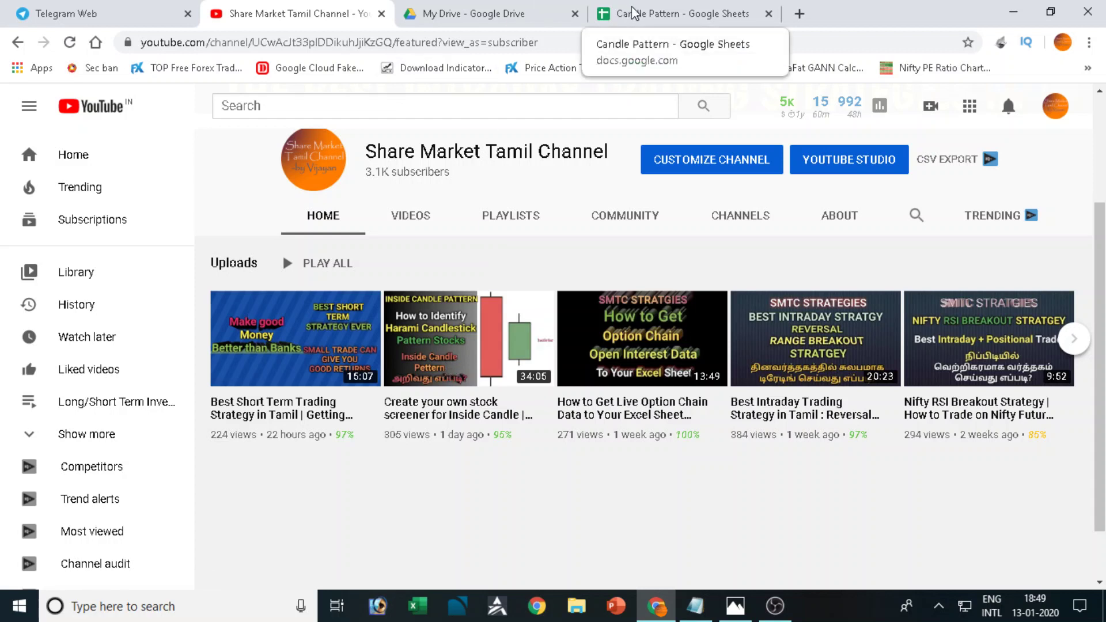
pyautogui.moveTo(450, 354)
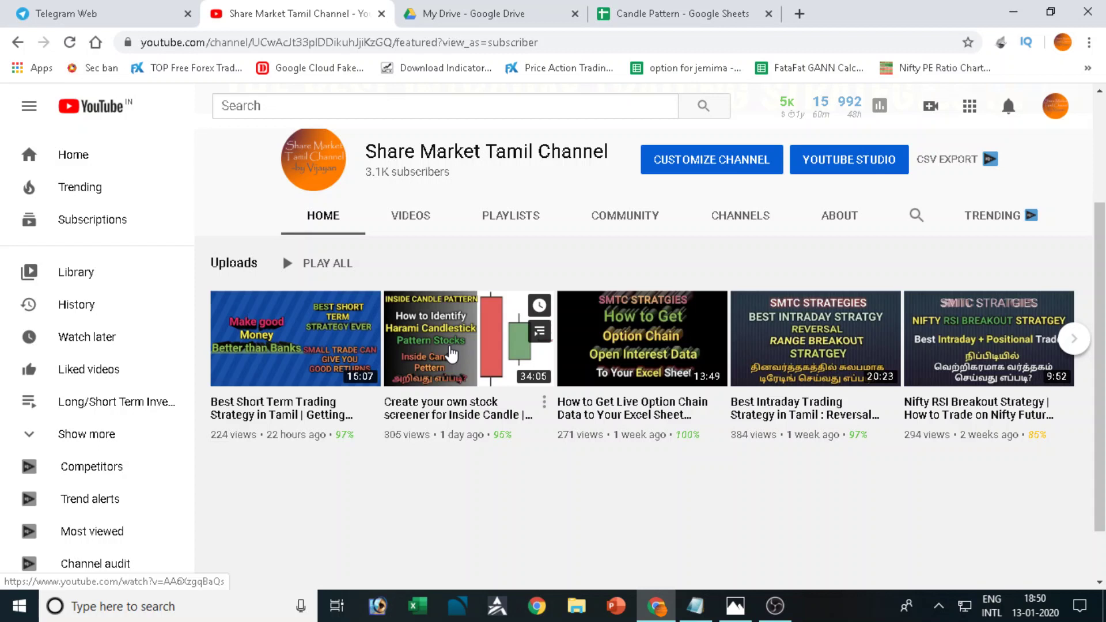
# - Switch to the Candle Pattern spreadsheet and scroll through its Candle sheet
pyautogui.click(663, 13)
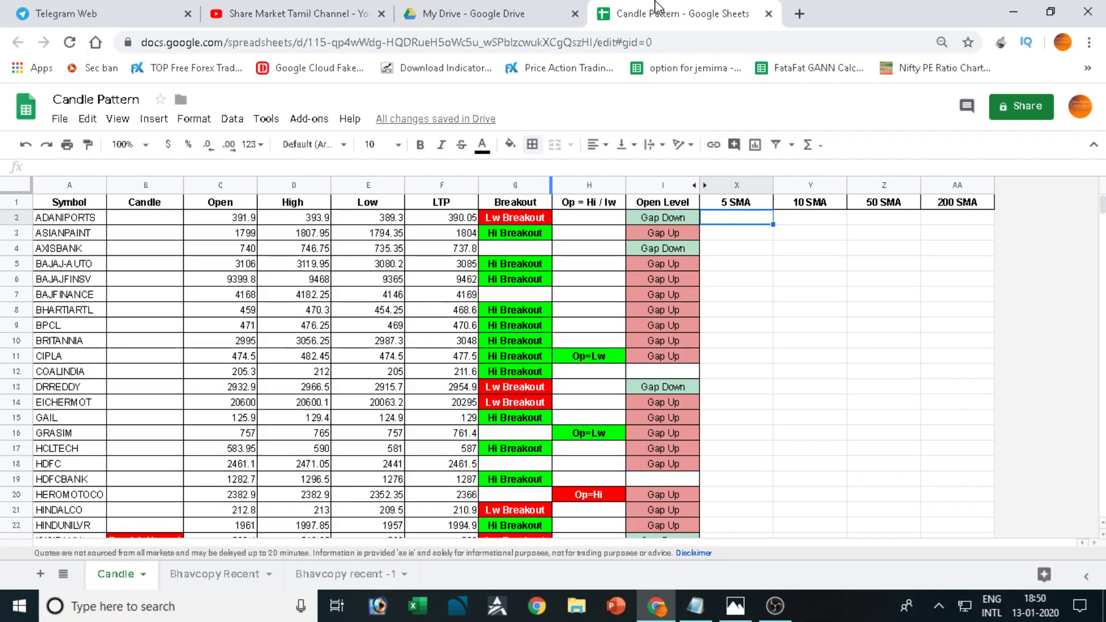
pyautogui.scroll(-2, 316, 410)
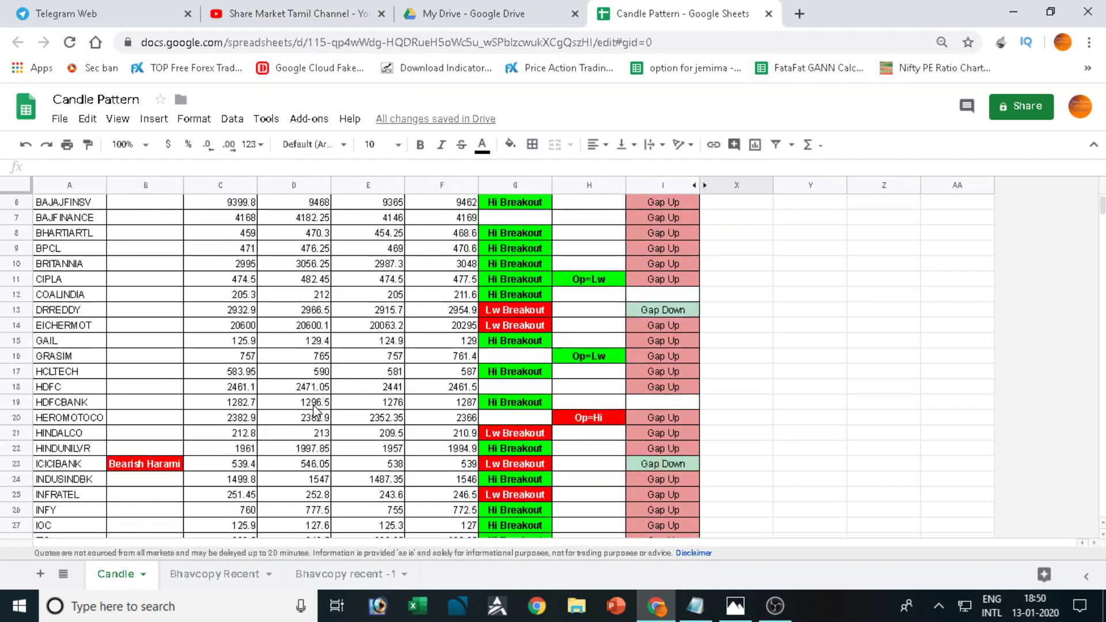
pyautogui.scroll(-1, 316, 410)
pyautogui.scroll(-2, 315, 411)
pyautogui.scroll(-2, 315, 411)
pyautogui.scroll(-3, 316, 410)
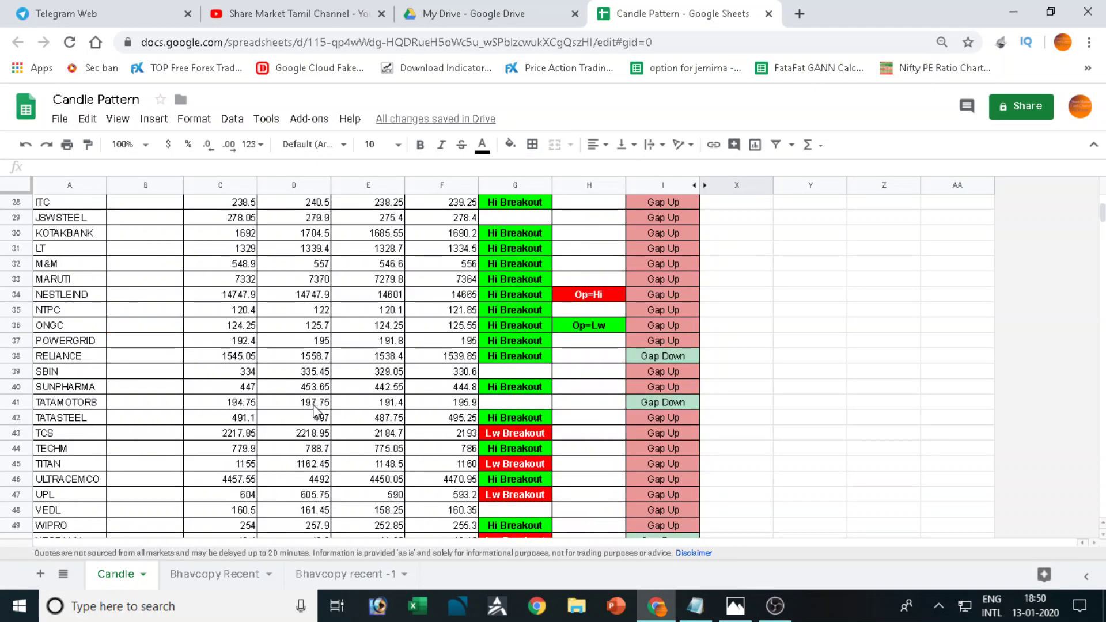
pyautogui.scroll(-2, 316, 410)
pyautogui.scroll(2, 315, 410)
pyautogui.scroll(3, 316, 410)
pyautogui.scroll(2, 192, 370)
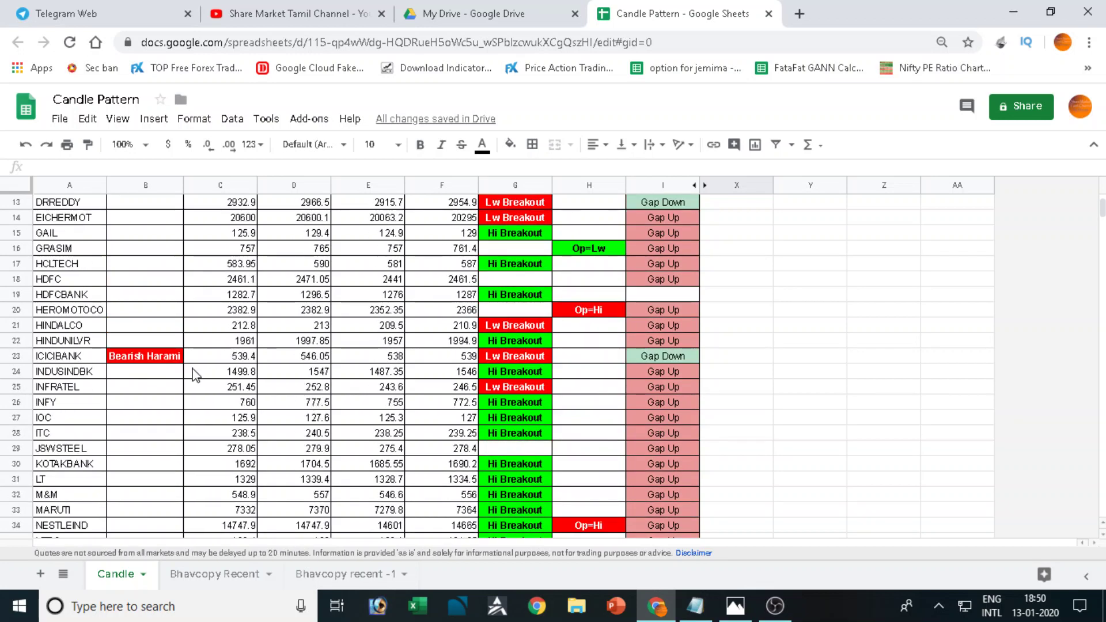
# - Inspect ICICIBANK's Bearish Harami, Open, High, Low and breakout formulas along row 23
pyautogui.click(145, 358)
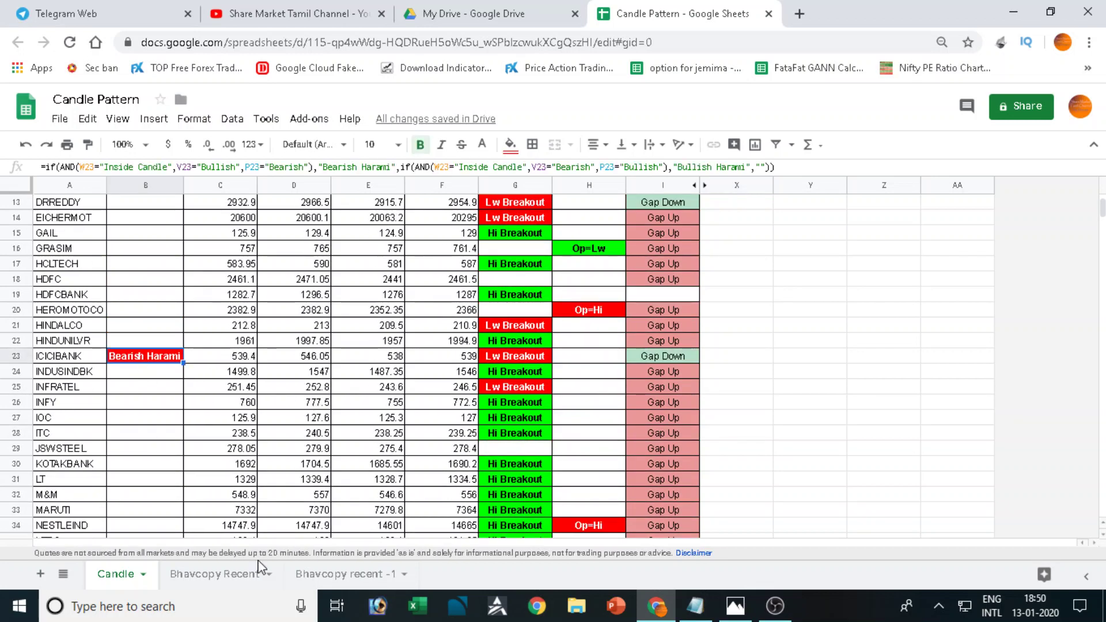
pyautogui.press('Right')
pyautogui.press('Right')
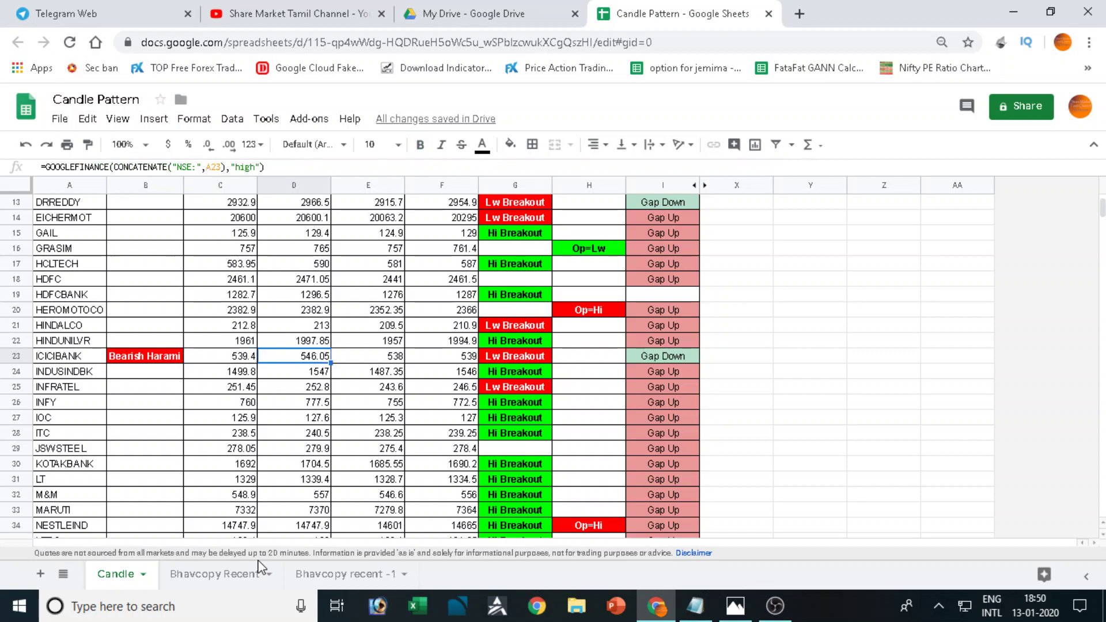
pyautogui.press('Right')
pyautogui.press('Right')
pyautogui.press('Right')
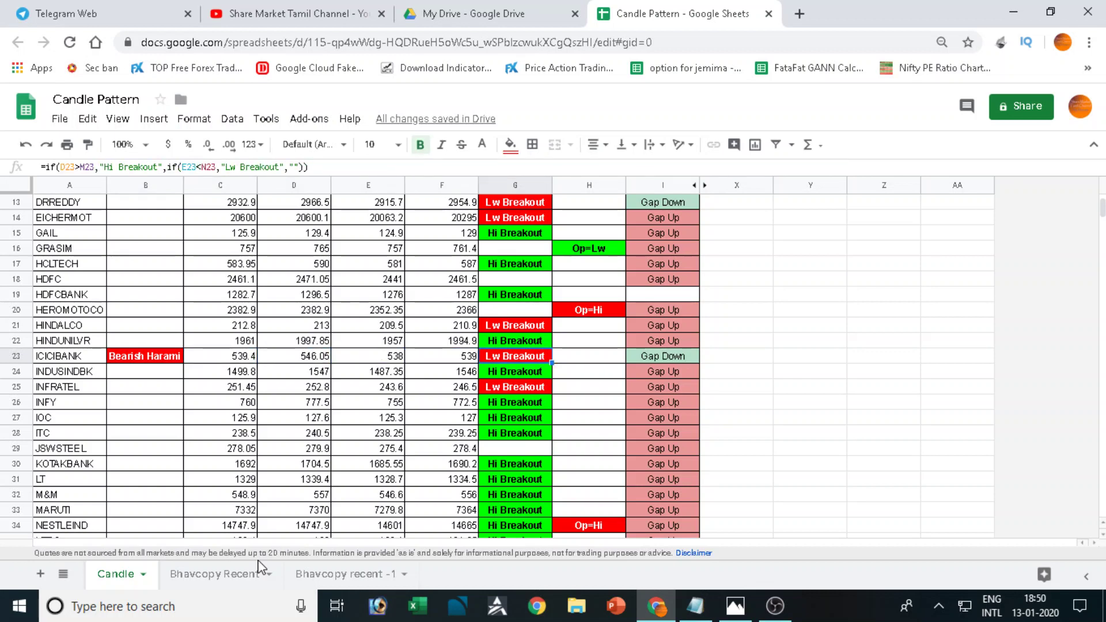
pyautogui.press('Right')
pyautogui.press('Right')
pyautogui.press('Left')
pyautogui.press('Left')
pyautogui.press('Left')
pyautogui.press('Left')
pyautogui.press('Left')
pyautogui.press('Left')
pyautogui.press('Right')
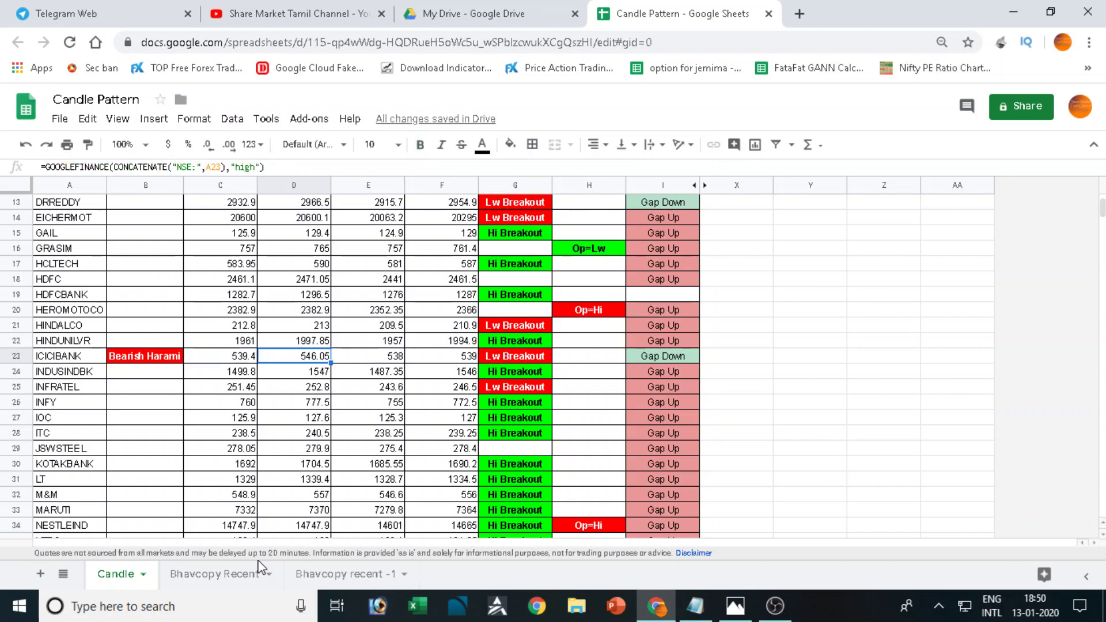
pyautogui.press('Right')
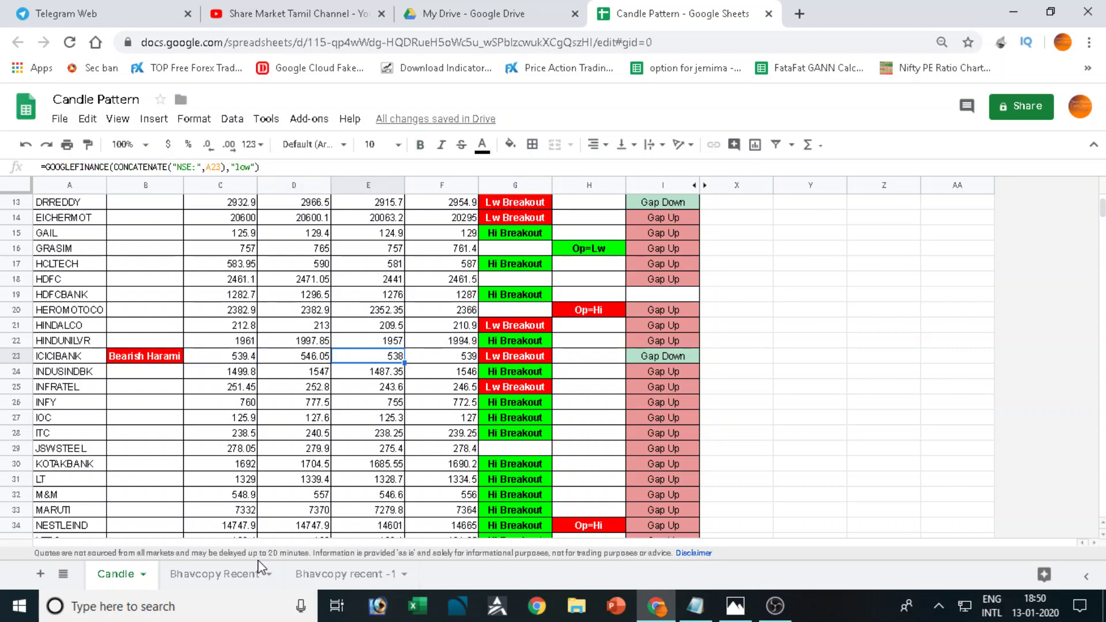
pyautogui.press('Right')
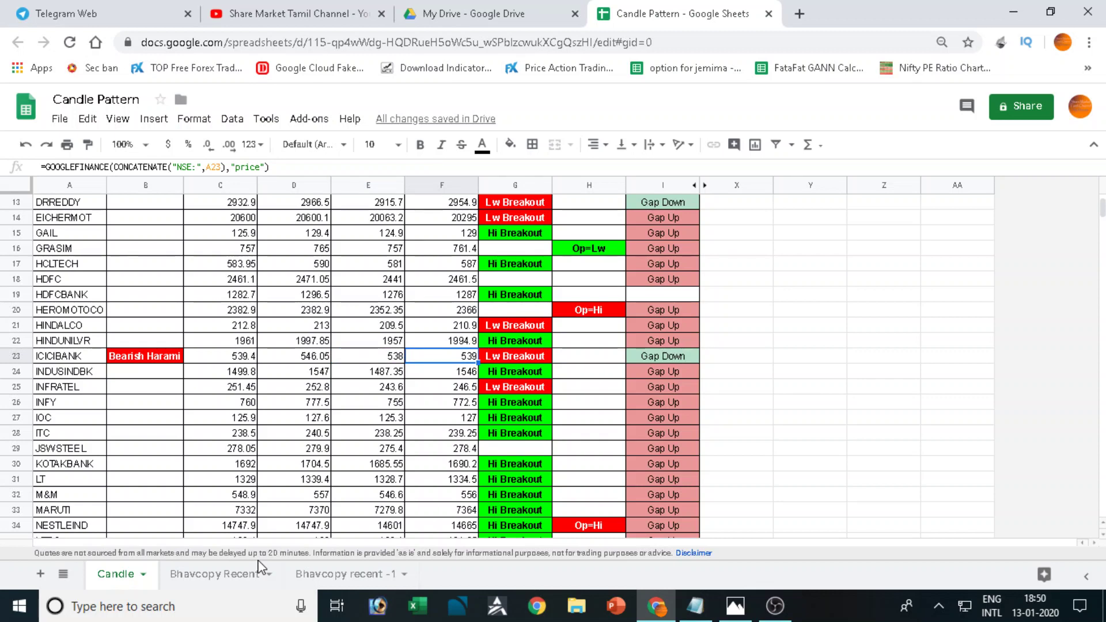
# - Check the ICICIBANK symbol in A23, then return to the Bearish Harami formula in B23
pyautogui.press('Left')
pyautogui.press('Home')
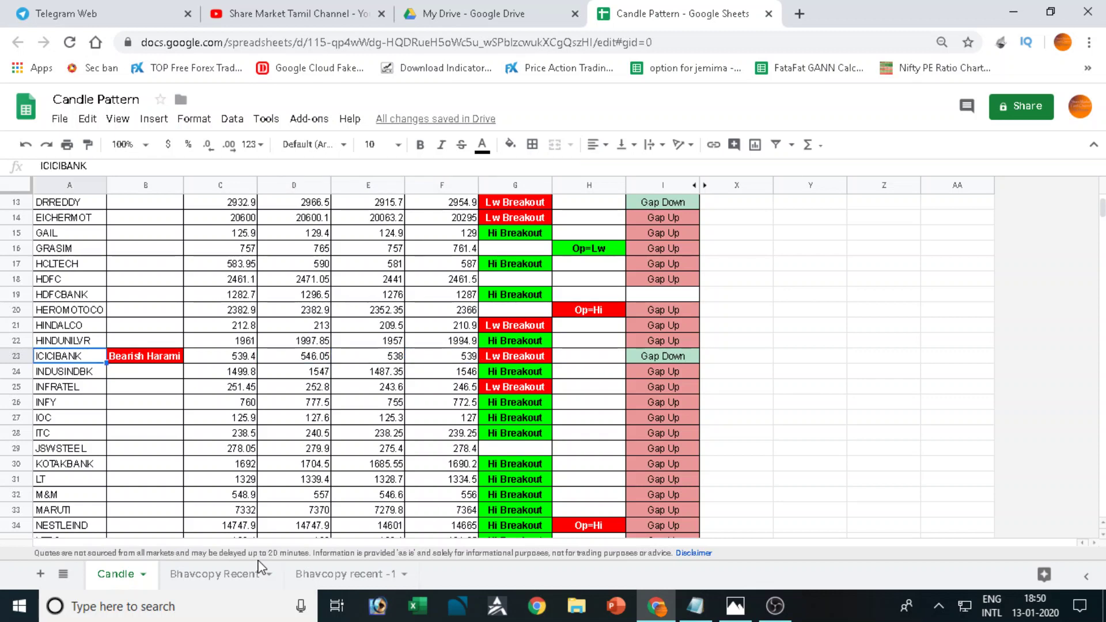
pyautogui.press('Right')
pyautogui.press('Right')
pyautogui.press('Right')
pyautogui.press('Right')
pyautogui.press('Right')
pyautogui.press('Right')
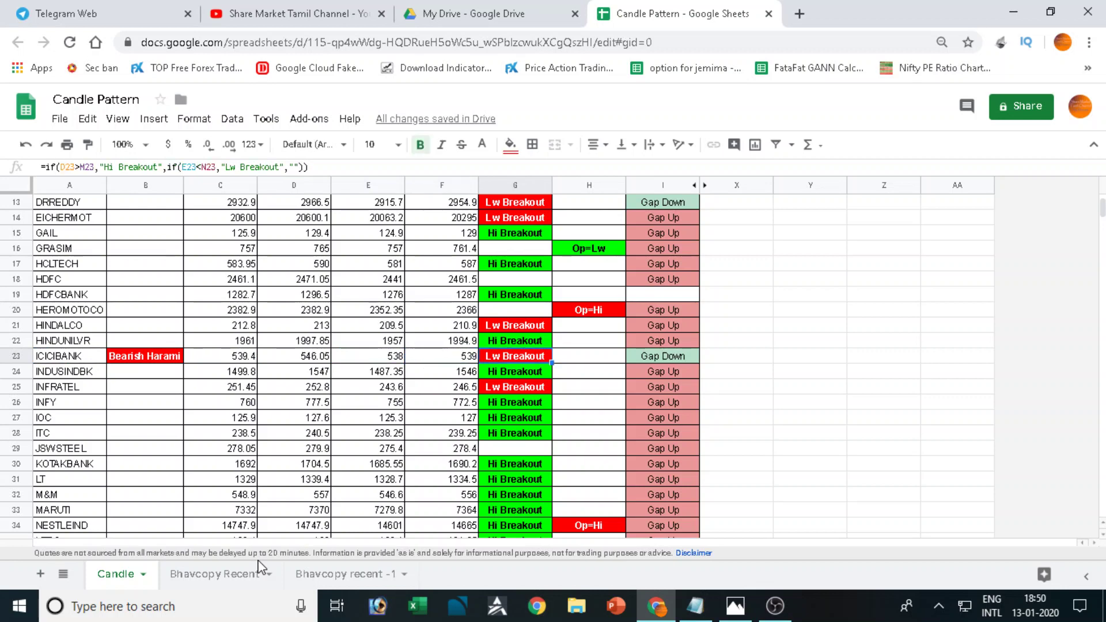
pyautogui.press('Left')
pyautogui.press('Left')
pyautogui.press('Left')
pyautogui.press('Left')
pyautogui.press('Left')
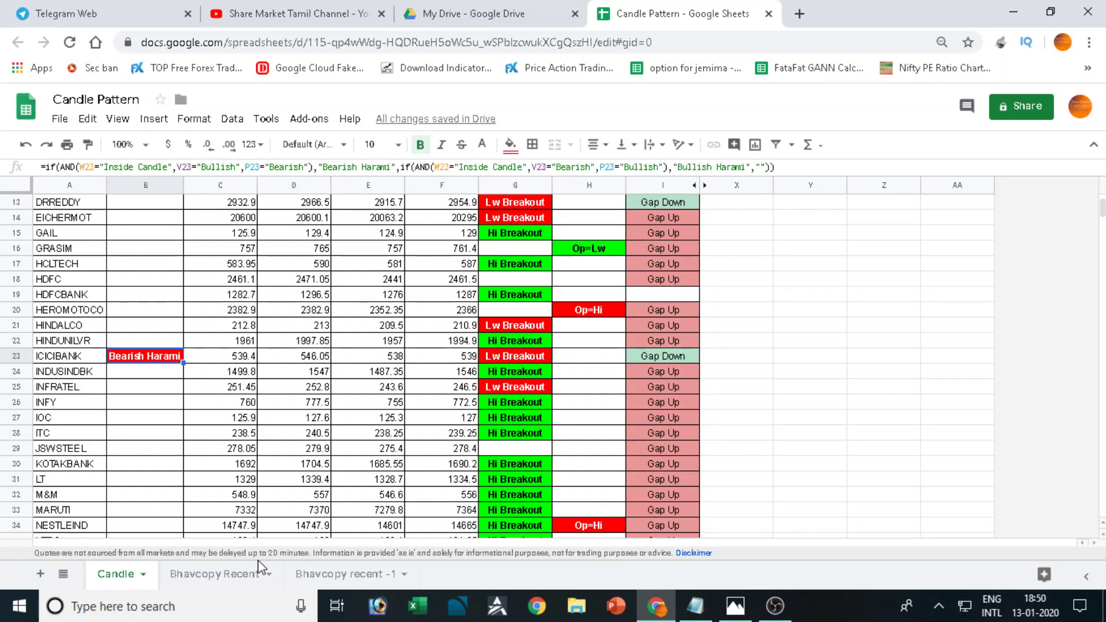
pyautogui.scroll(5, 418, 311)
pyautogui.scroll(1, 414, 306)
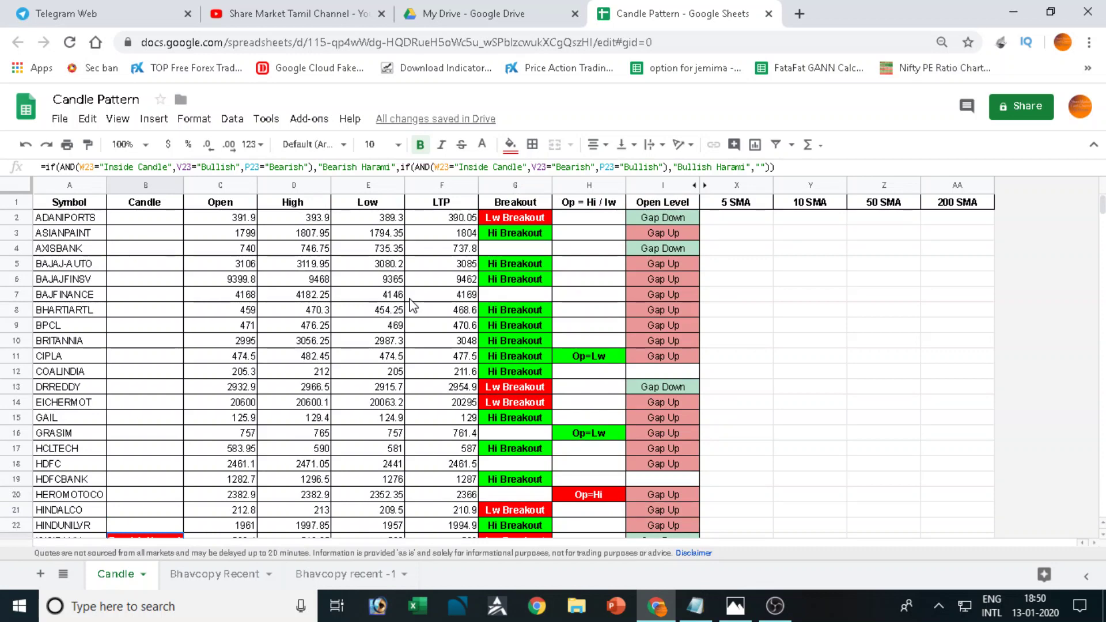
pyautogui.scroll(-1, 1041, 318)
pyautogui.scroll(-1, 933, 340)
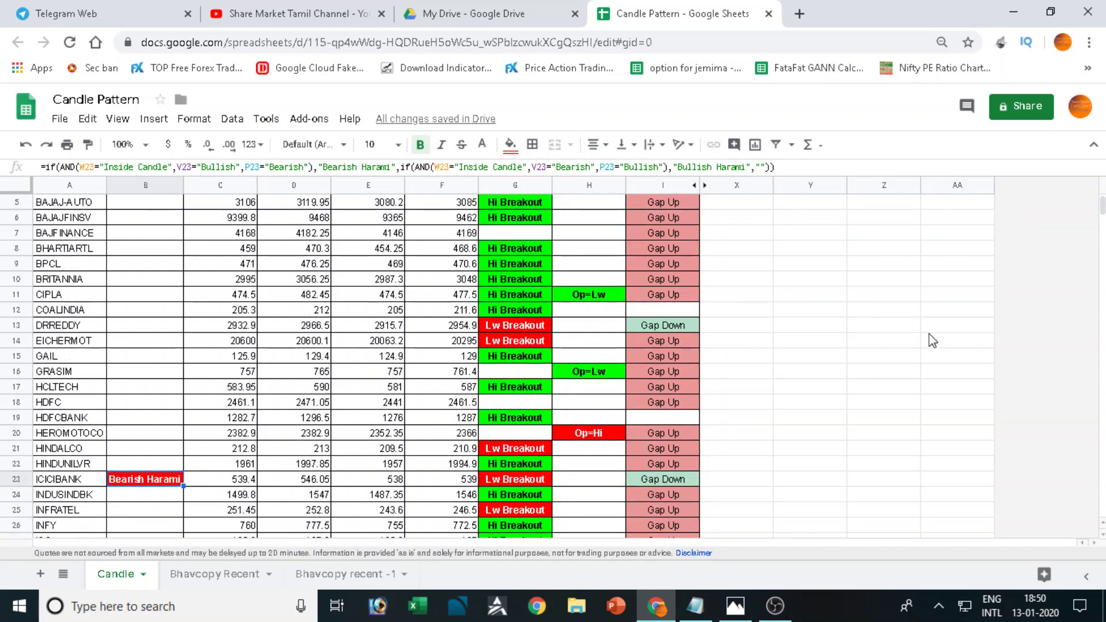
pyautogui.scroll(-1, 935, 338)
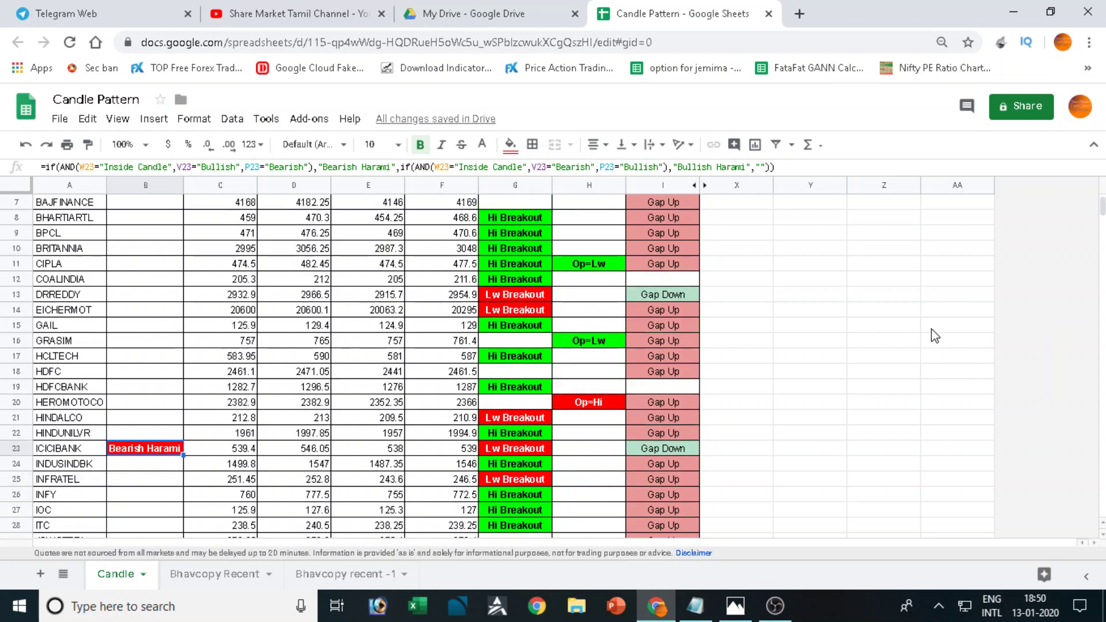
pyautogui.click(397, 450)
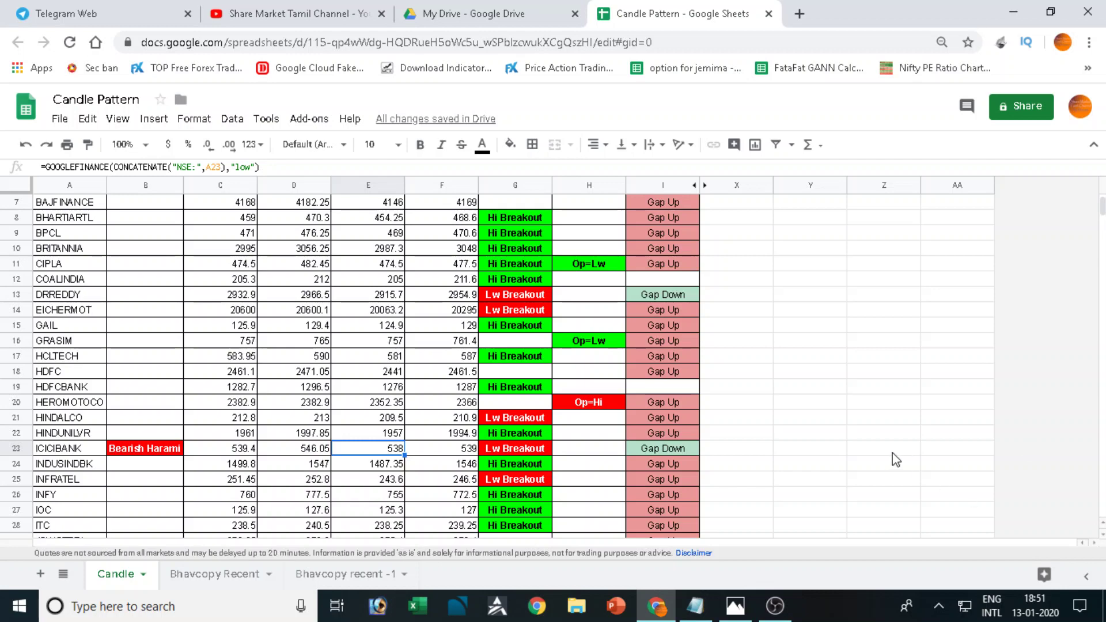
pyautogui.scroll(3, 895, 460)
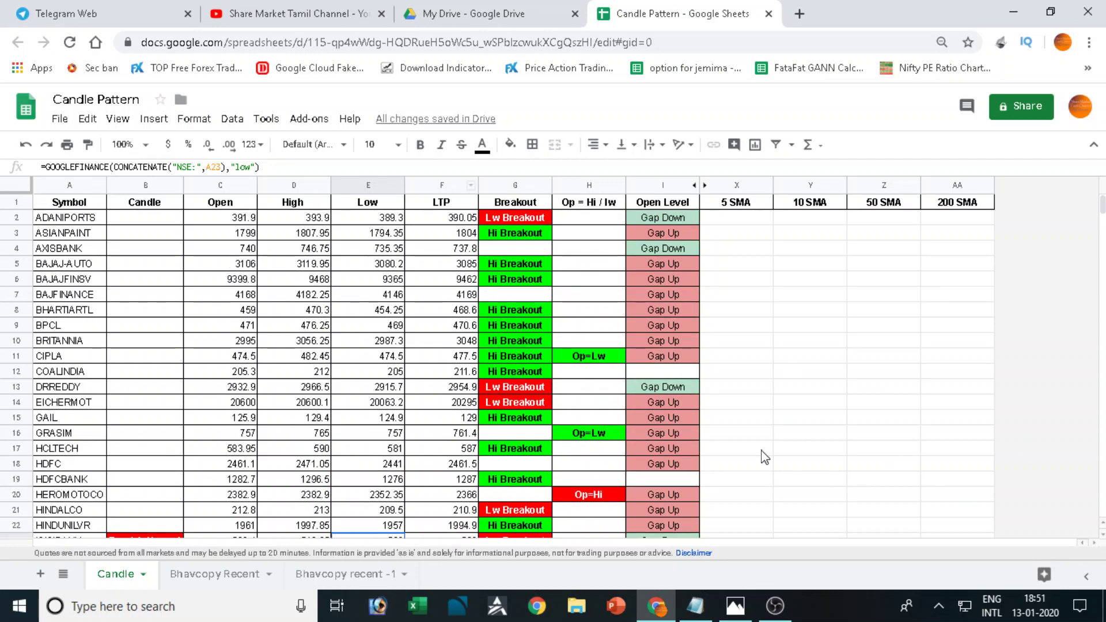
pyautogui.scroll(-5, 441, 339)
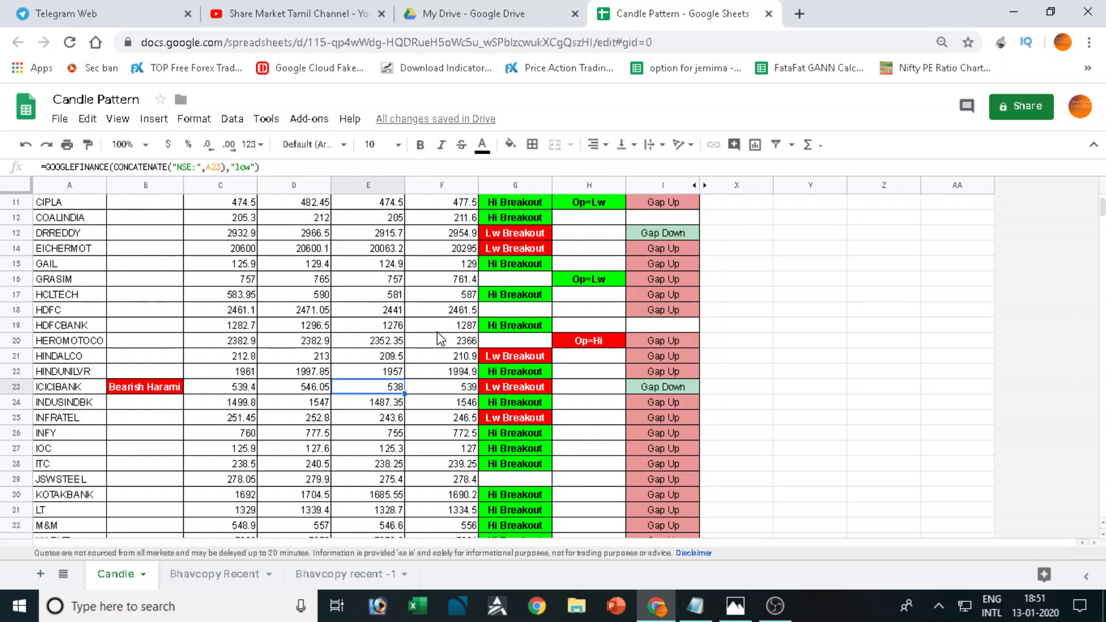
pyautogui.scroll(5, 847, 411)
# - Select cell X2, the first cell under the 5 SMA heading
pyautogui.click(759, 224)
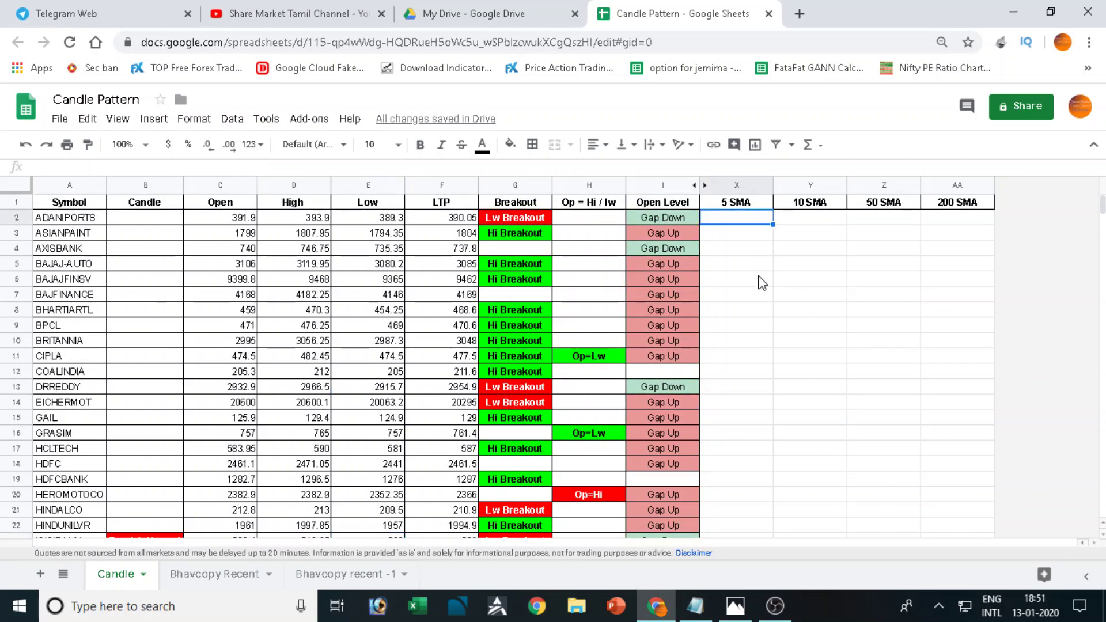
pyautogui.click(812, 219)
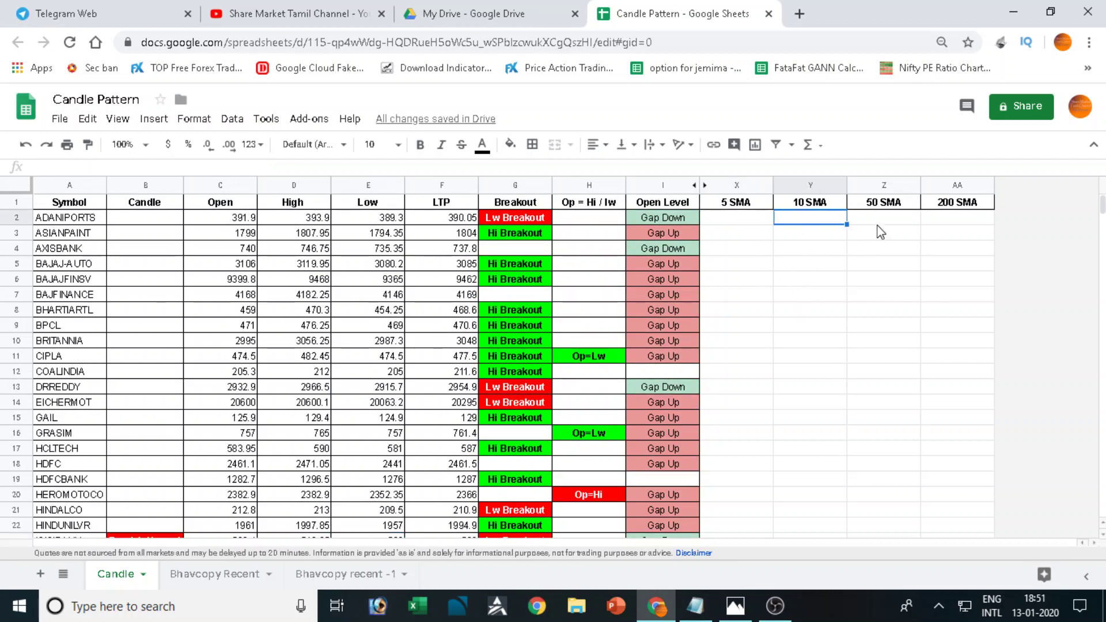
pyautogui.click(885, 206)
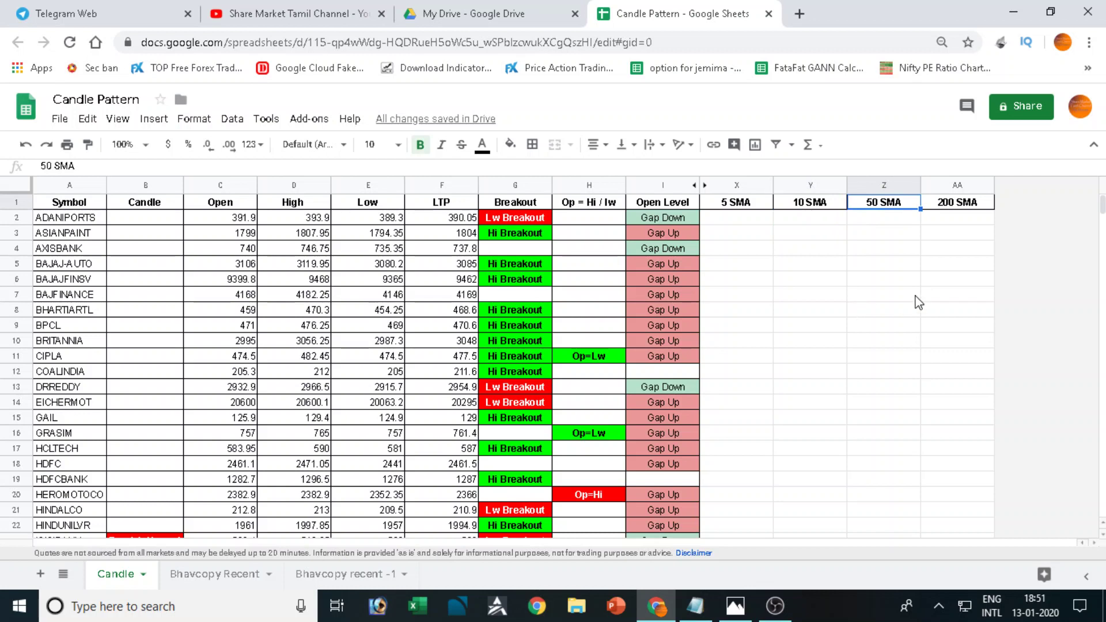
pyautogui.click(740, 208)
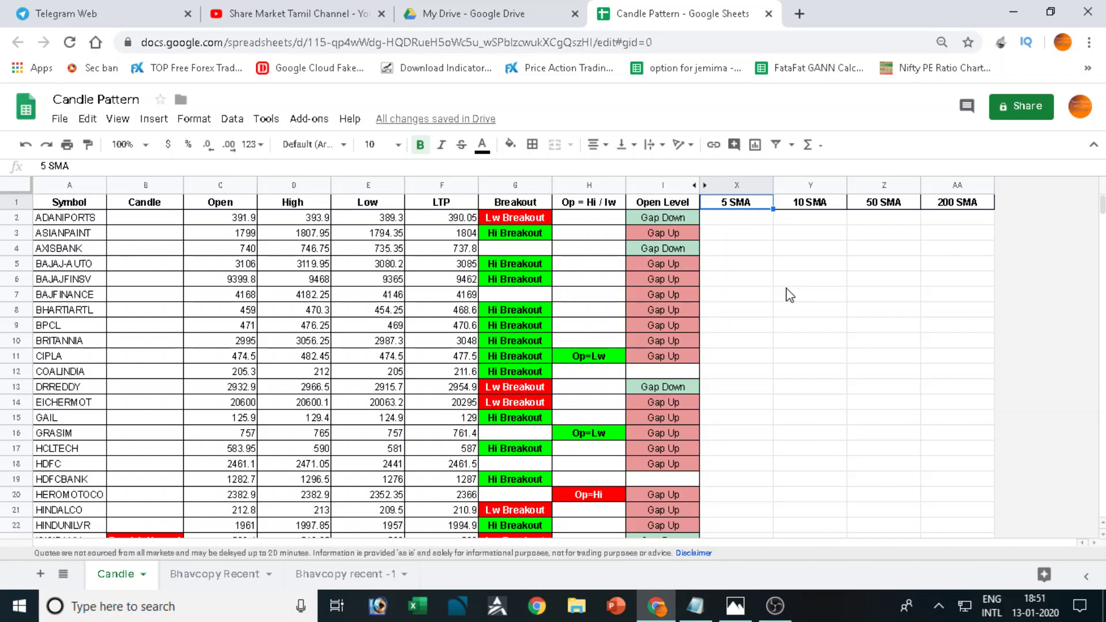
pyautogui.press('Down')
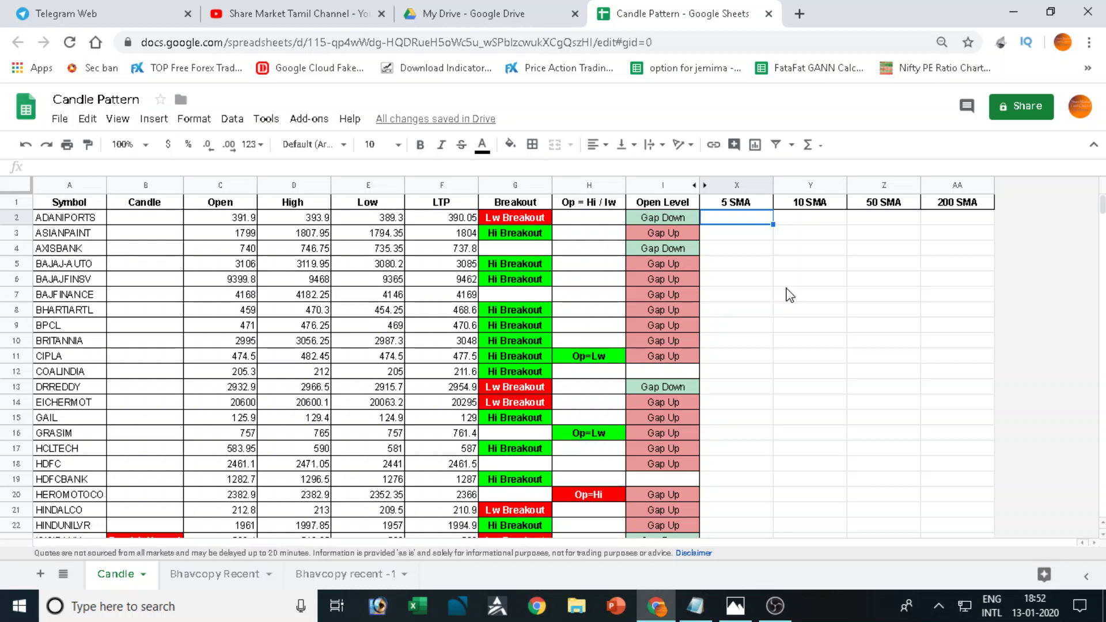
# - Extend the selection down to row 51 to cover X2:AA51
pyautogui.scroll(-3, 789, 295)
pyautogui.scroll(-5, 790, 297)
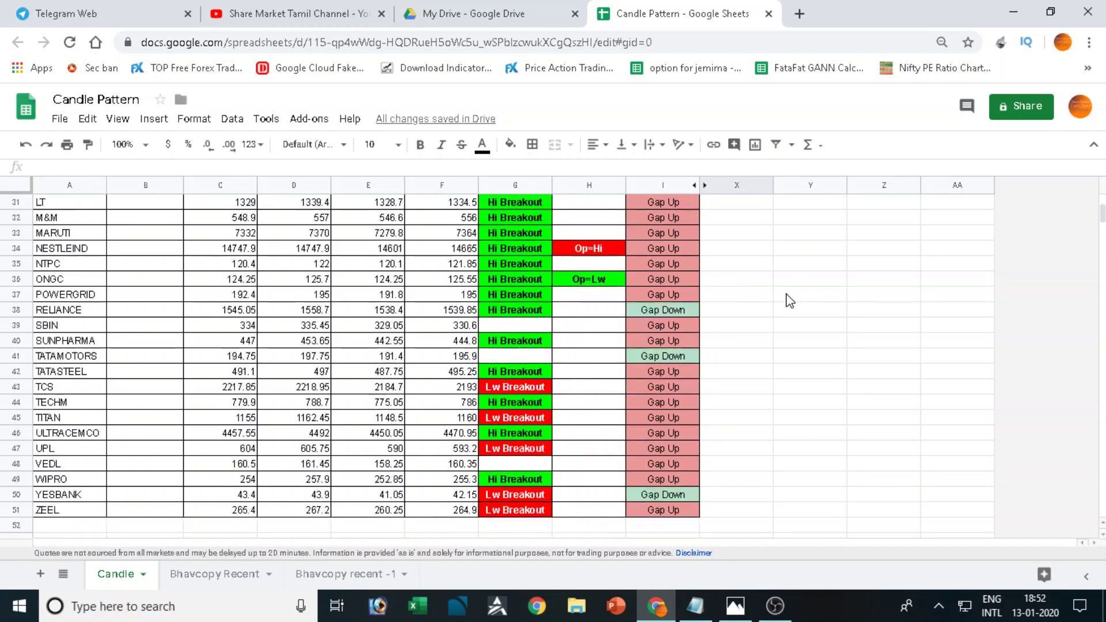
pyautogui.scroll(-3, 789, 298)
pyautogui.scroll(5, 790, 299)
pyautogui.scroll(5, 789, 300)
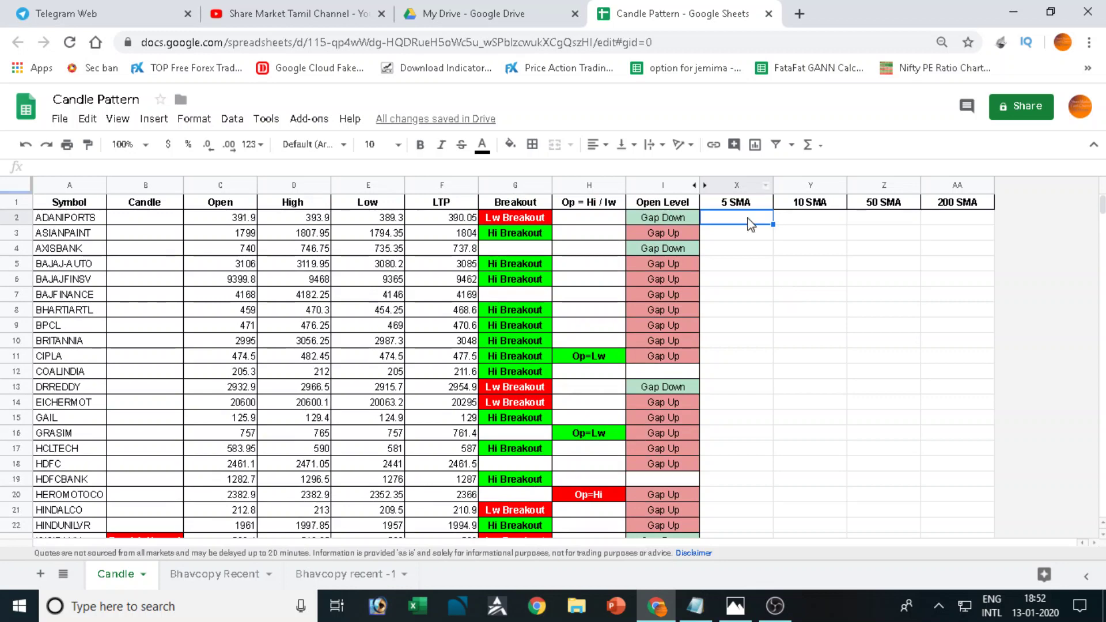
pyautogui.scroll(-5, 944, 347)
pyautogui.scroll(-5, 944, 351)
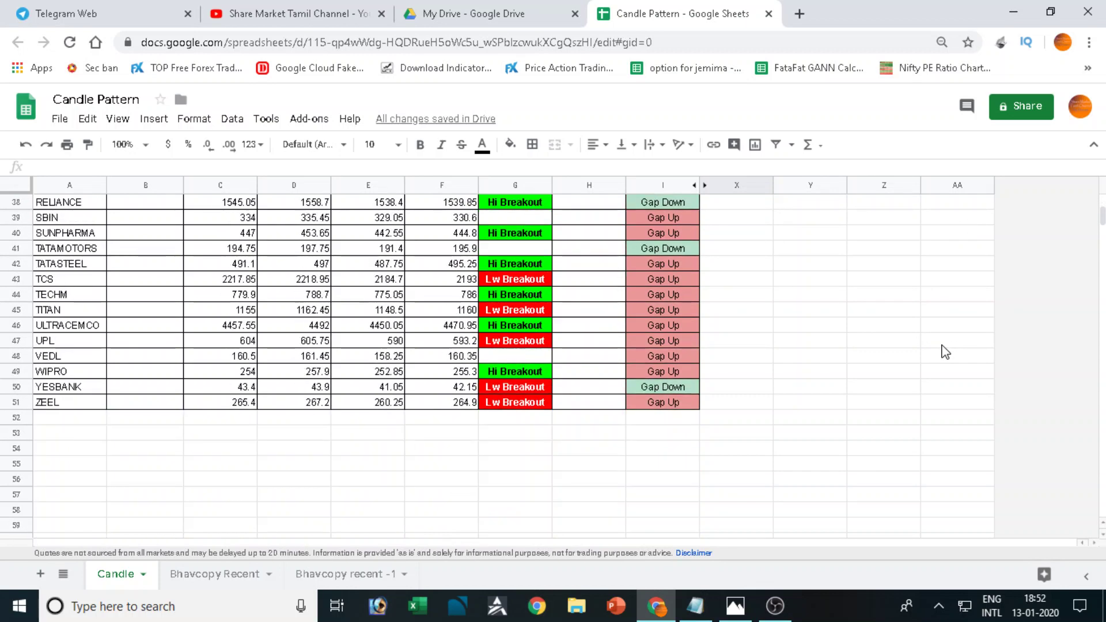
pyautogui.hotkey('ctrl', 'shift', 'End')
pyautogui.scroll(6, 807, 323)
# - Put borders around every cell in the selected SMA range
pyautogui.scroll(4, 773, 311)
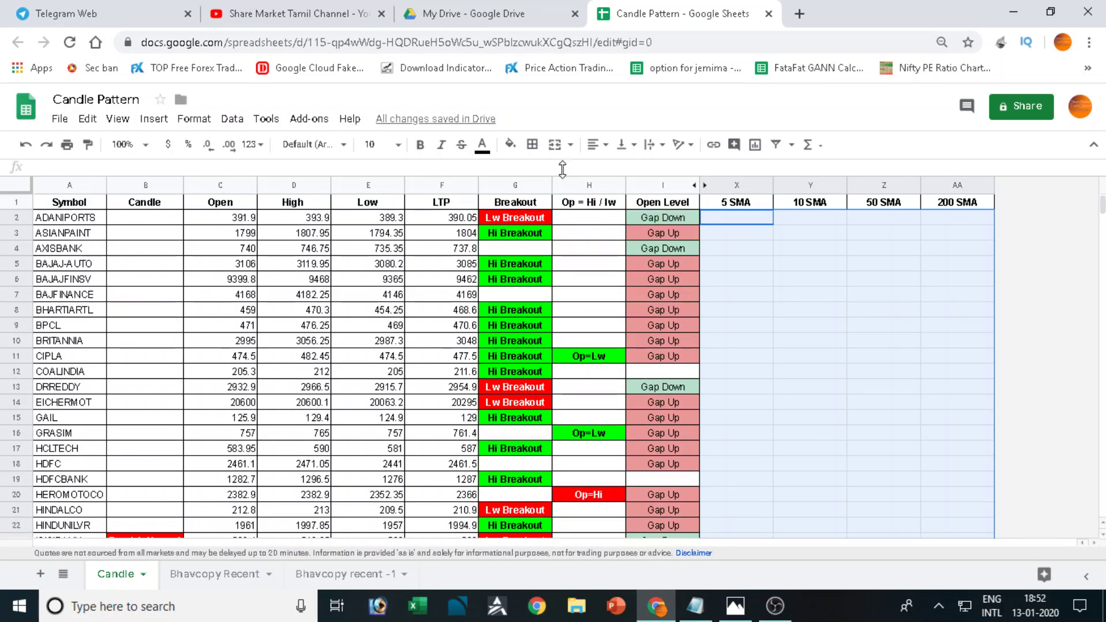
pyautogui.click(532, 144)
pyautogui.click(538, 171)
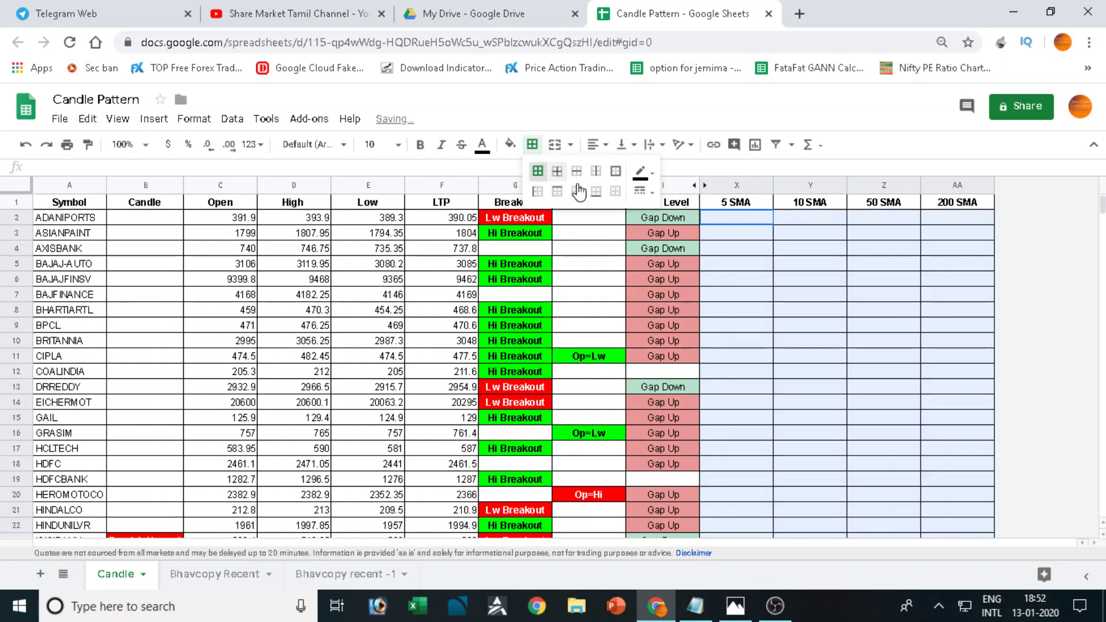
# - Fill the 5 SMA heading light grey-blue and the 10 SMA heading light purple
pyautogui.click(752, 203)
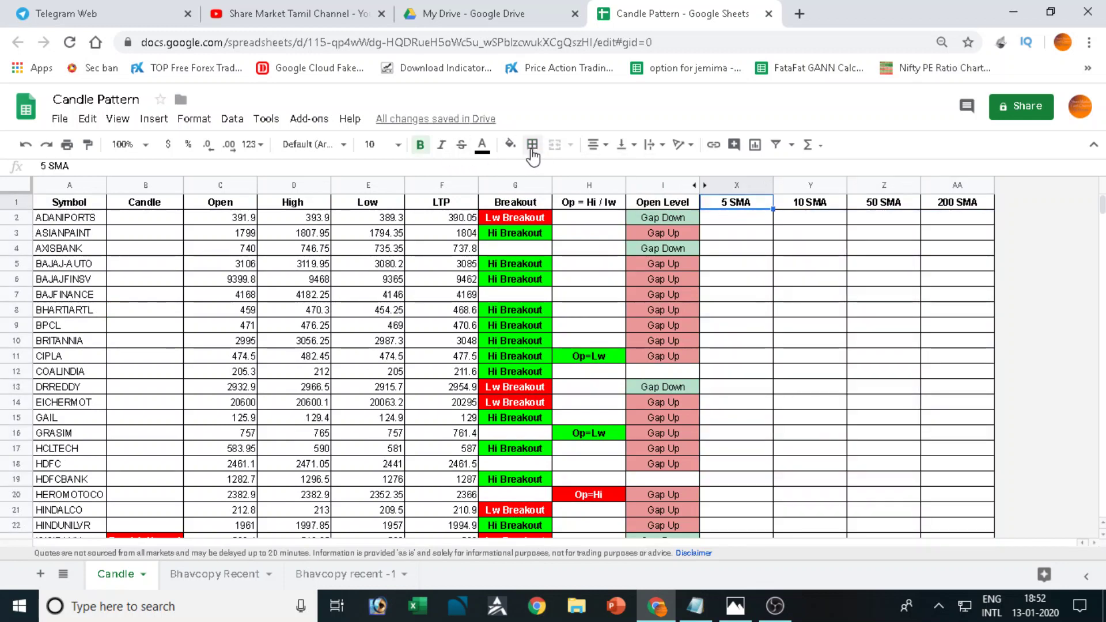
pyautogui.click(510, 144)
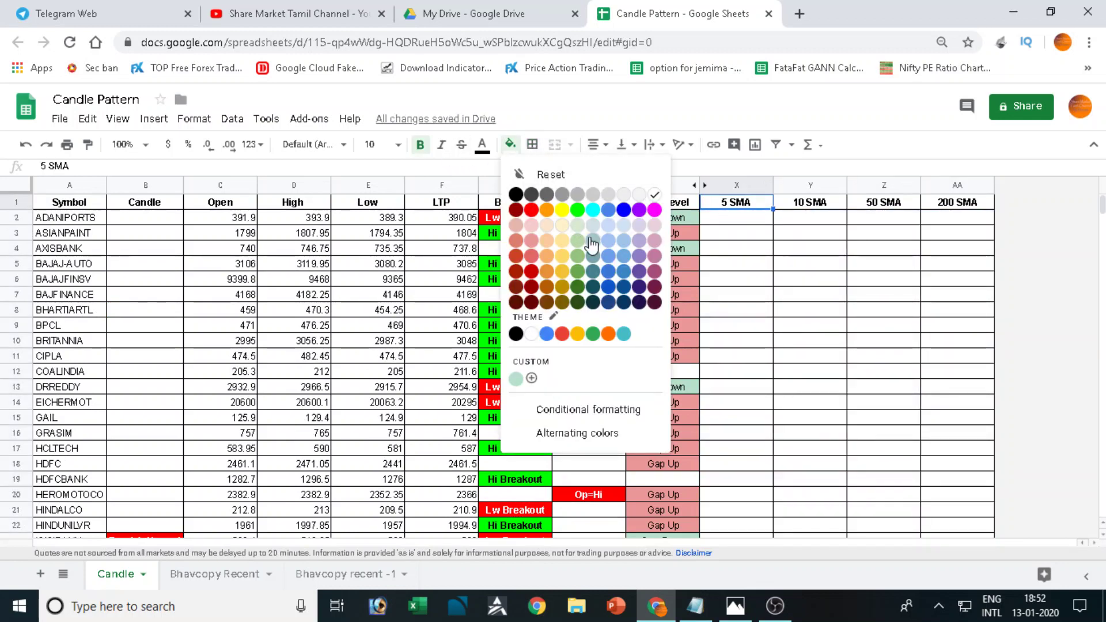
pyautogui.click(593, 240)
pyautogui.click(808, 203)
pyautogui.click(510, 144)
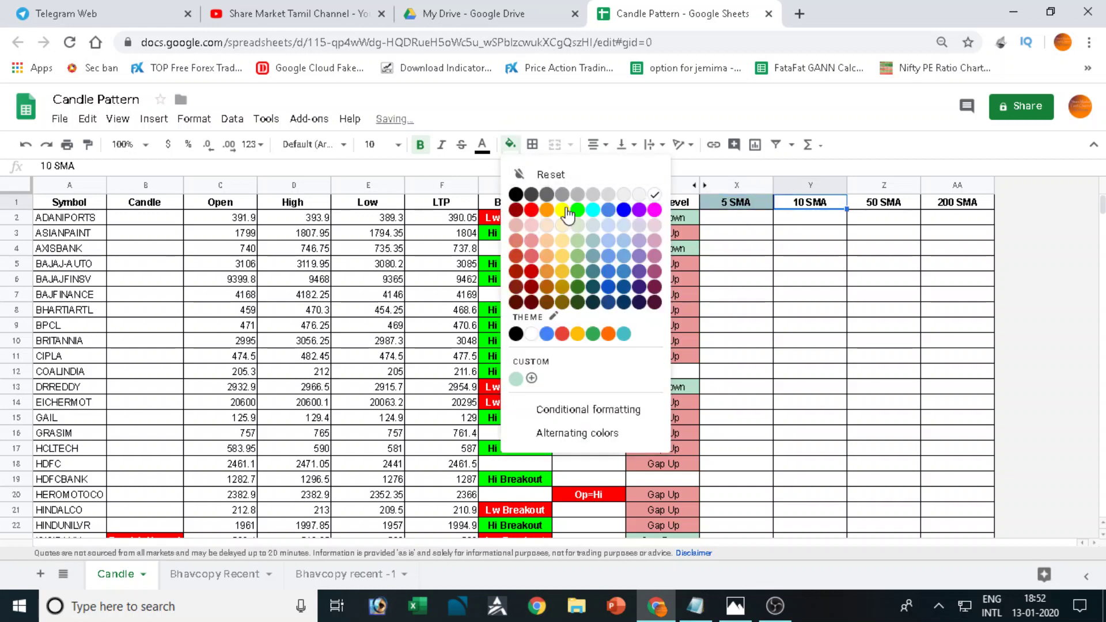
pyautogui.click(638, 251)
# - Fill the 50 SMA heading light magenta and the 200 SMA heading red with white text
pyautogui.click(877, 204)
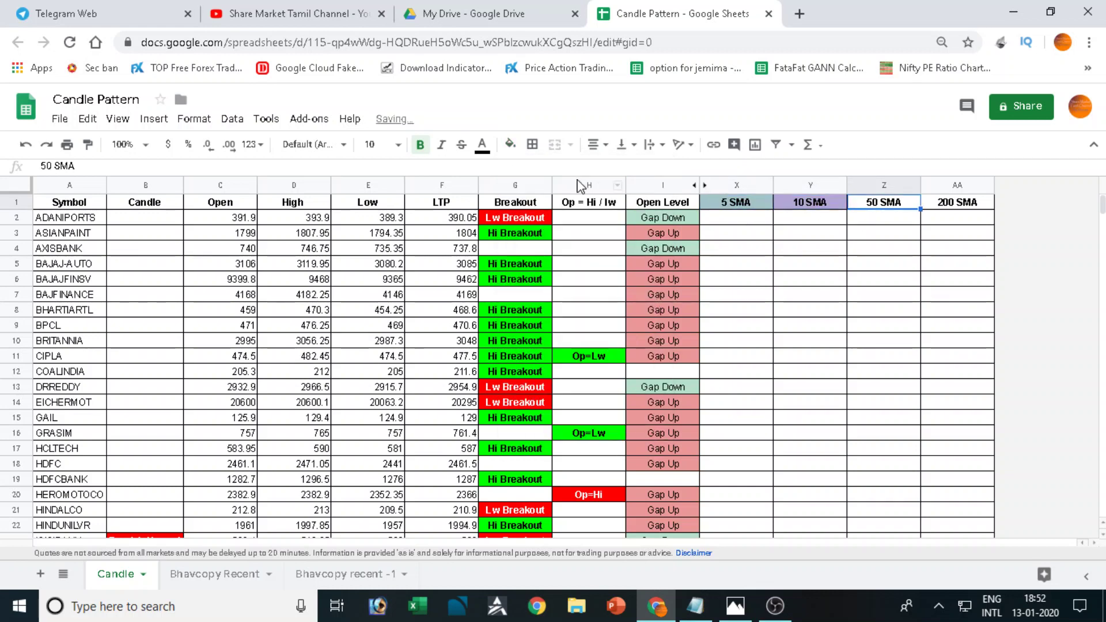
pyautogui.click(510, 144)
pyautogui.click(655, 240)
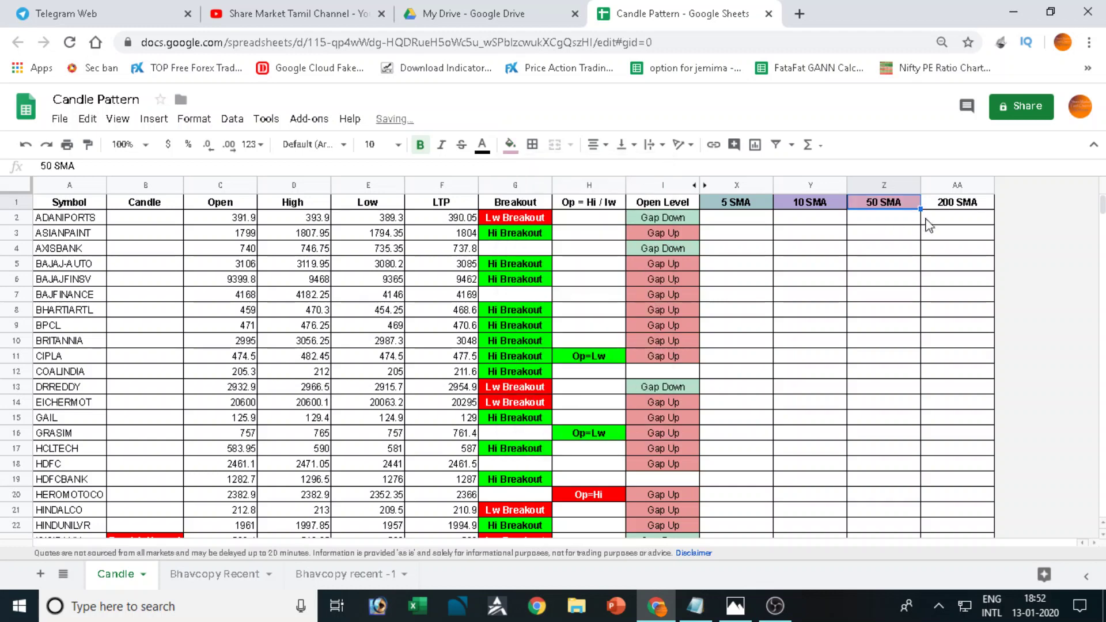
pyautogui.click(941, 209)
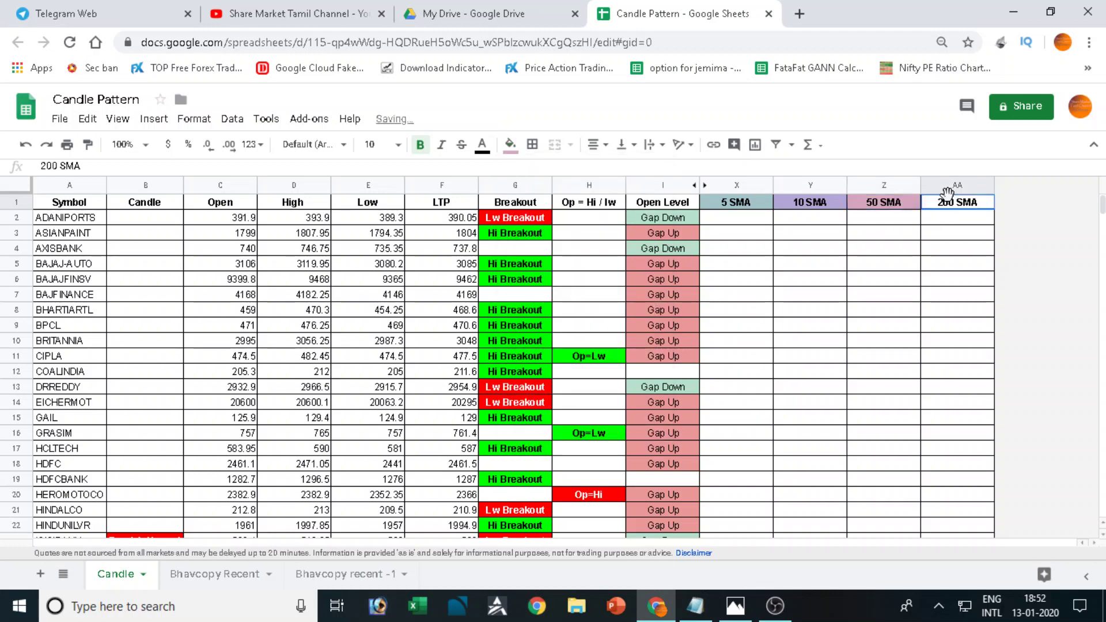
pyautogui.click(510, 144)
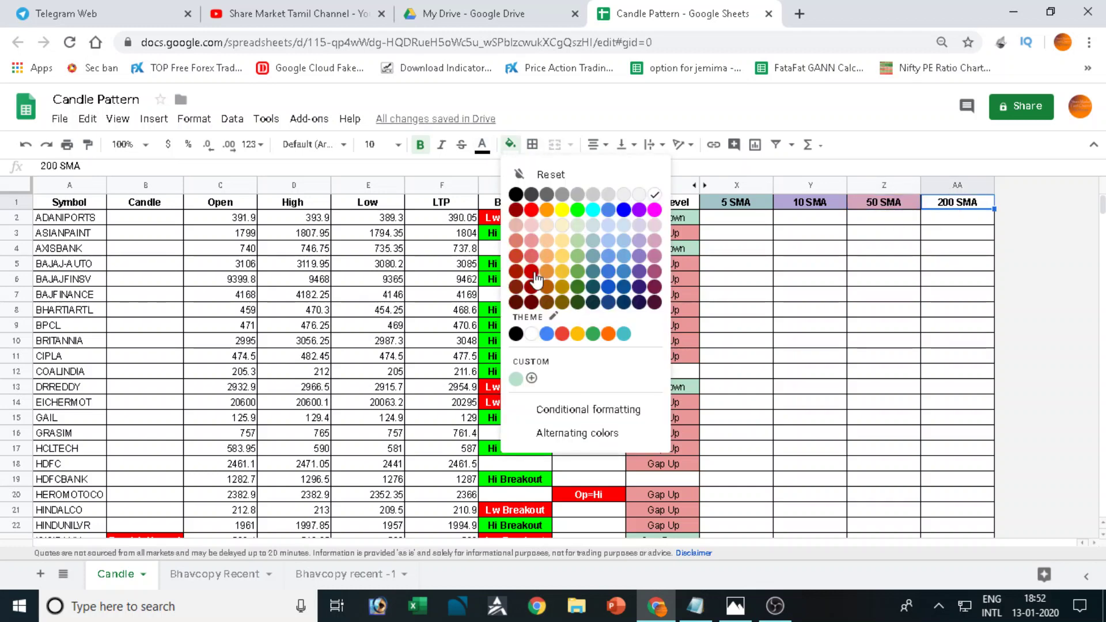
pyautogui.click(531, 271)
pyautogui.click(482, 144)
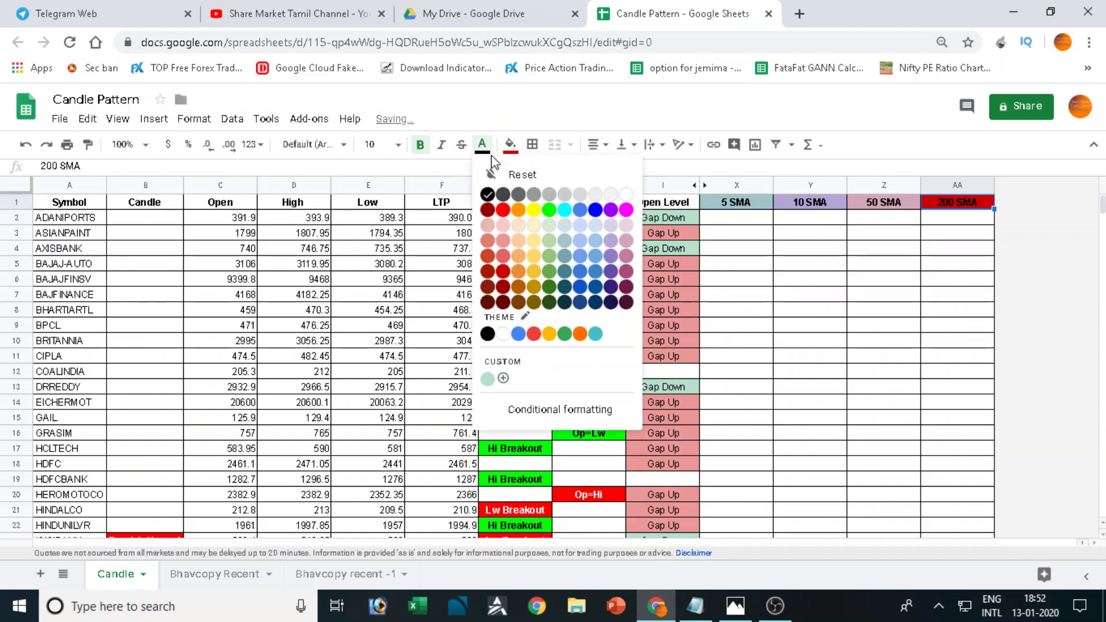
pyautogui.click(631, 186)
# - Review the coloured headings and the first cells X2, Y2 and Z2 beneath them
pyautogui.click(977, 312)
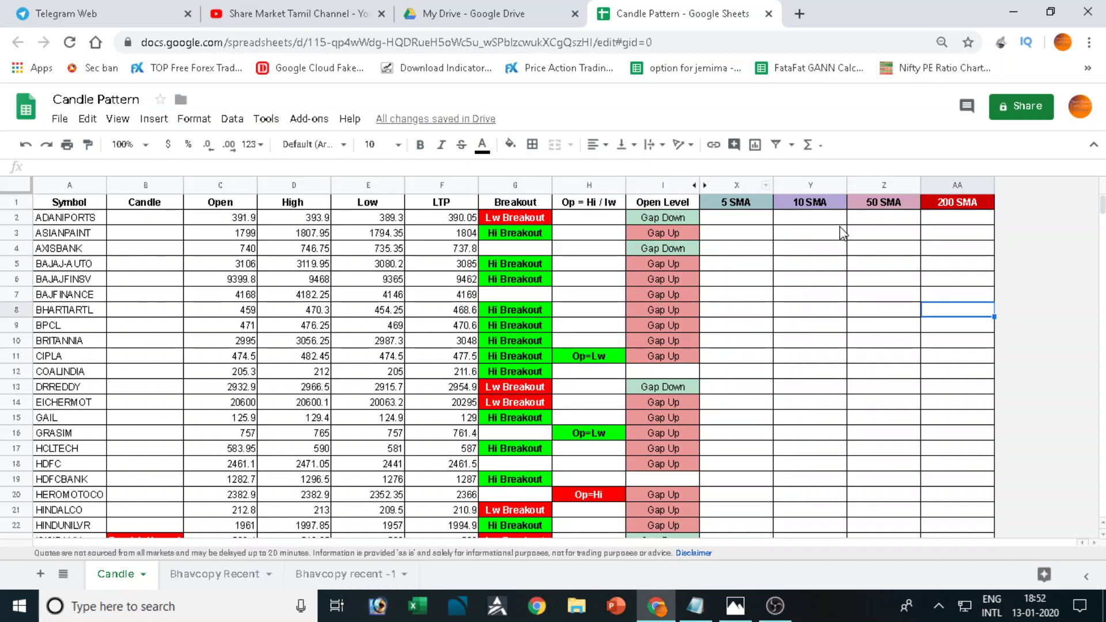
pyautogui.click(881, 209)
pyautogui.click(814, 209)
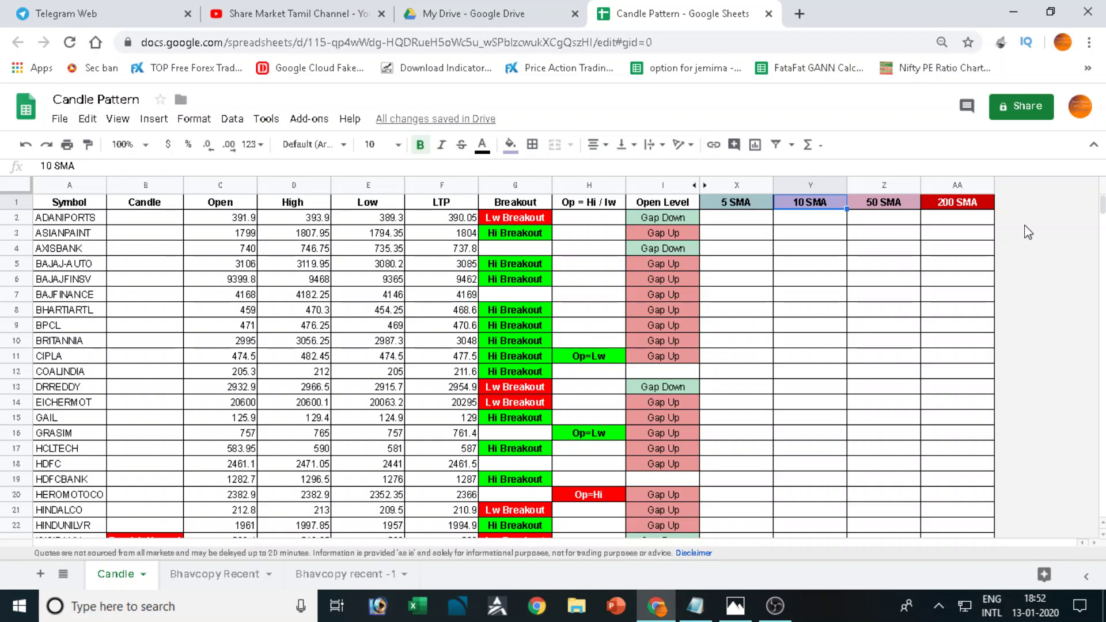
pyautogui.click(727, 220)
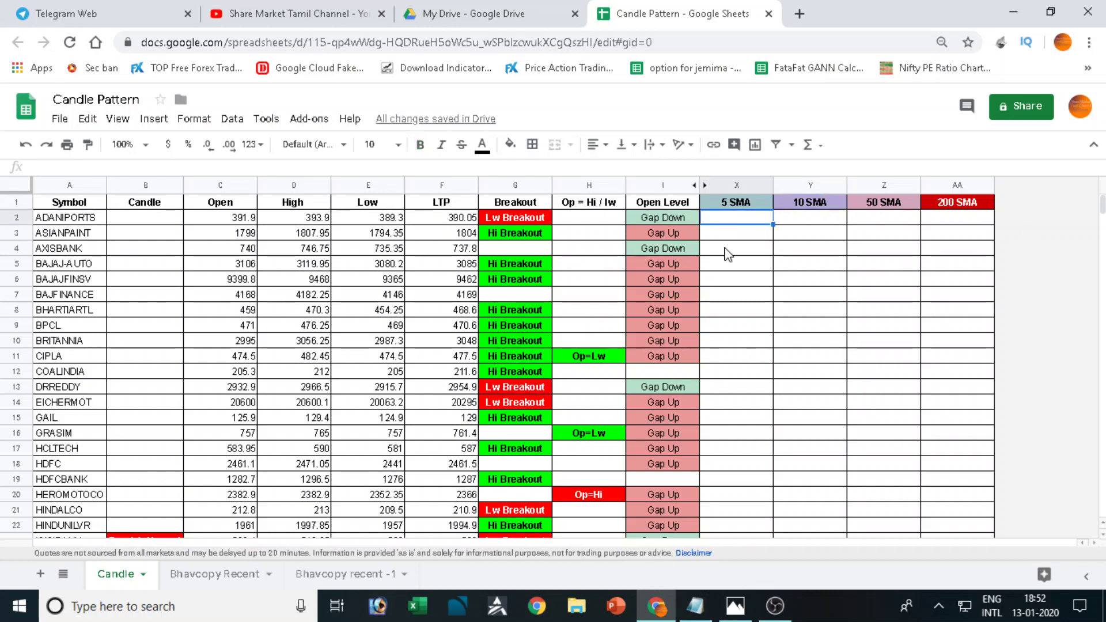
pyautogui.click(795, 222)
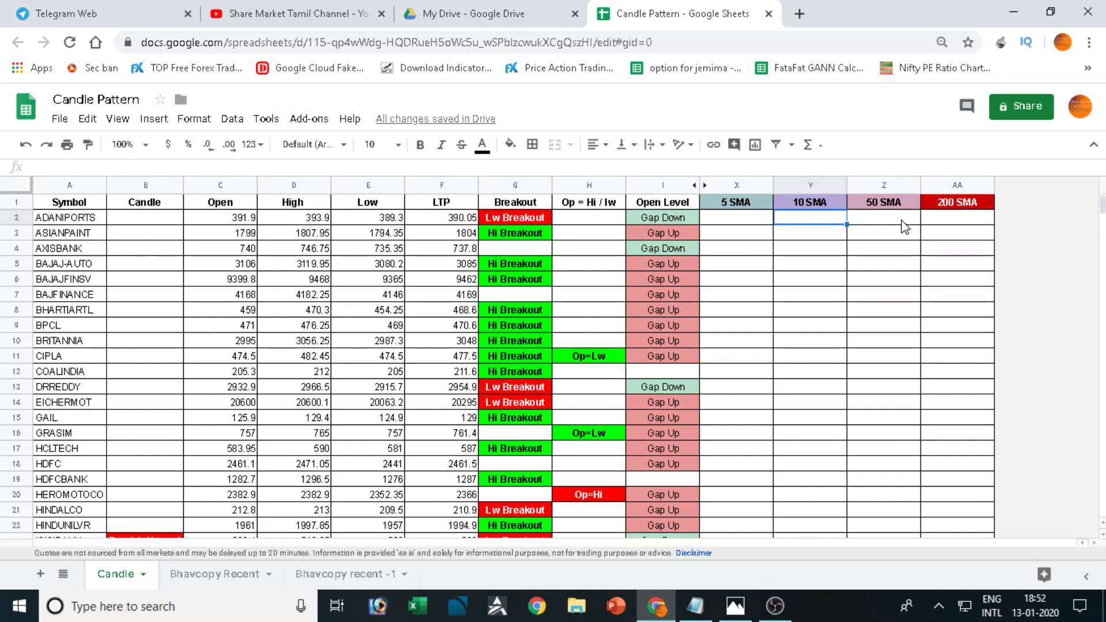
pyautogui.click(903, 222)
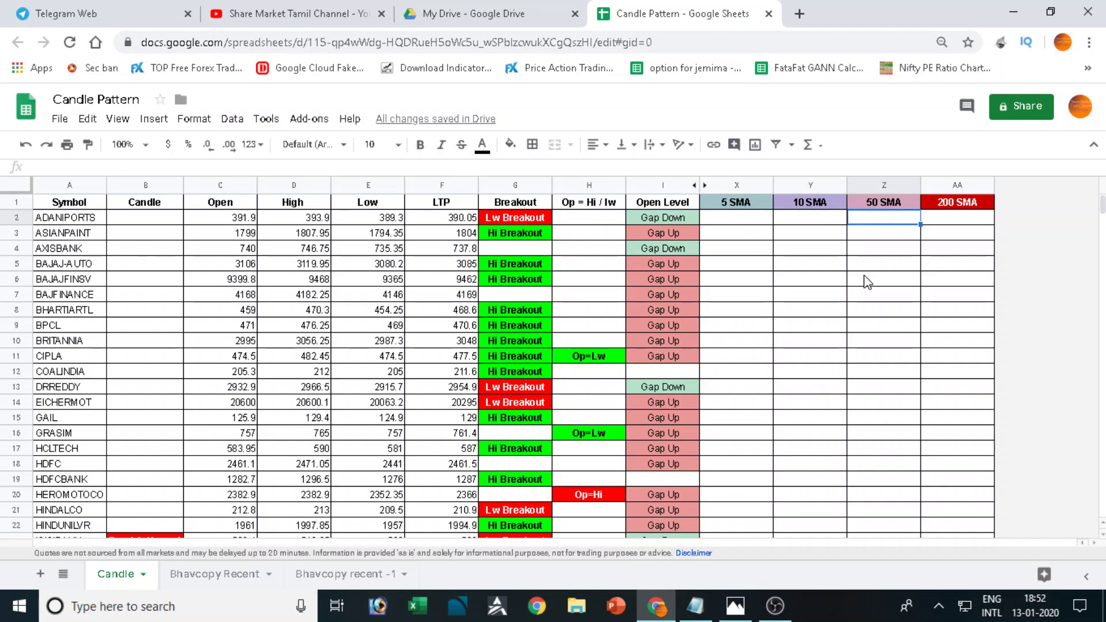
# - Insert a column left of 200 SMA and move the 200 SMA header back into AA1
pyautogui.click(958, 184)
pyautogui.rightClick(958, 185)
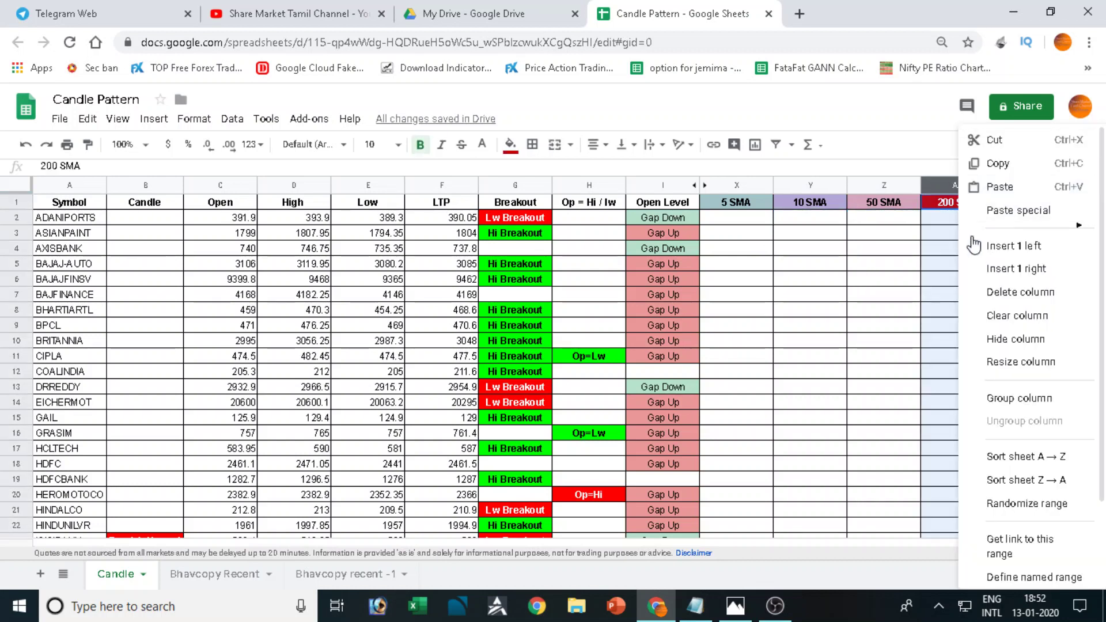
pyautogui.click(988, 245)
pyautogui.click(1038, 206)
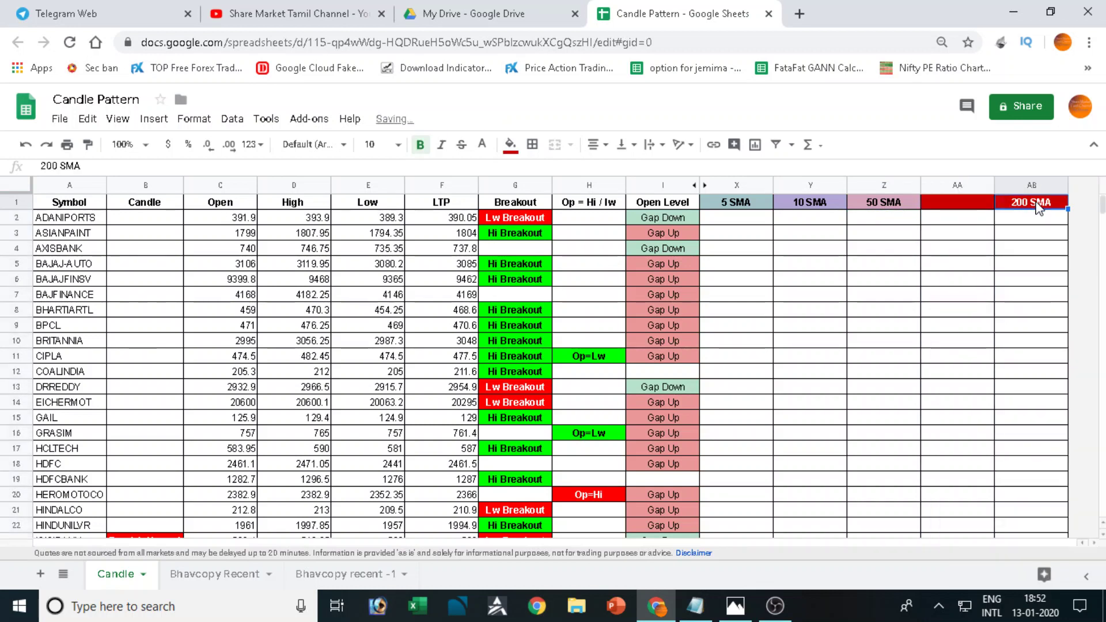
pyautogui.hotkey('ctrl', 'x')
pyautogui.press('Left')
pyautogui.hotkey('ctrl', 'v')
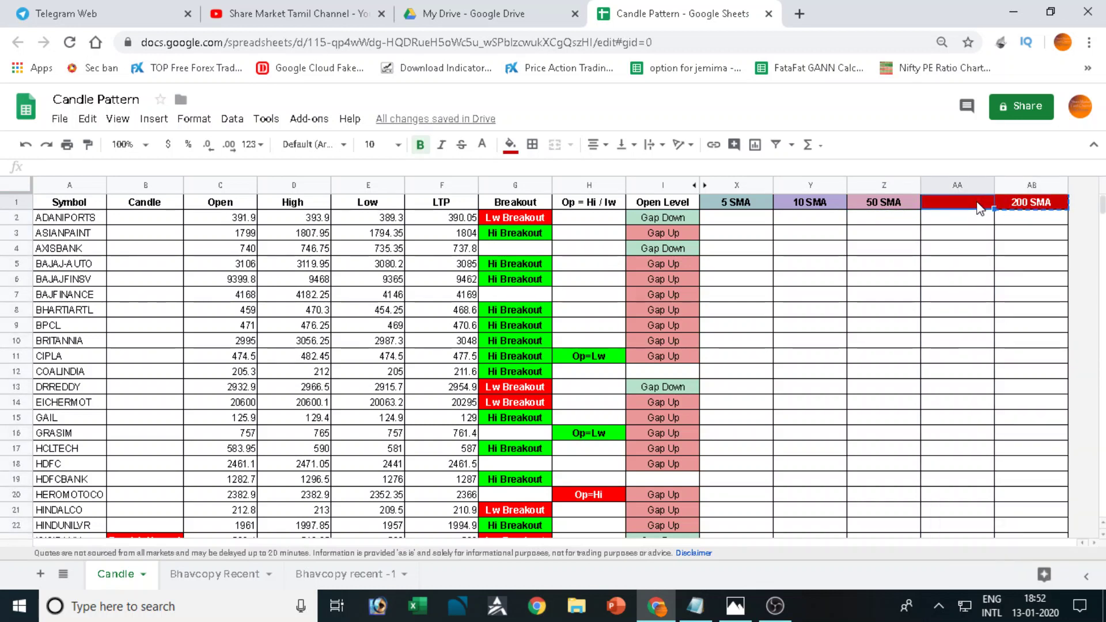
# - Add borders to the new AB column and enter the header 'Trend' in AB1
pyautogui.click(1039, 207)
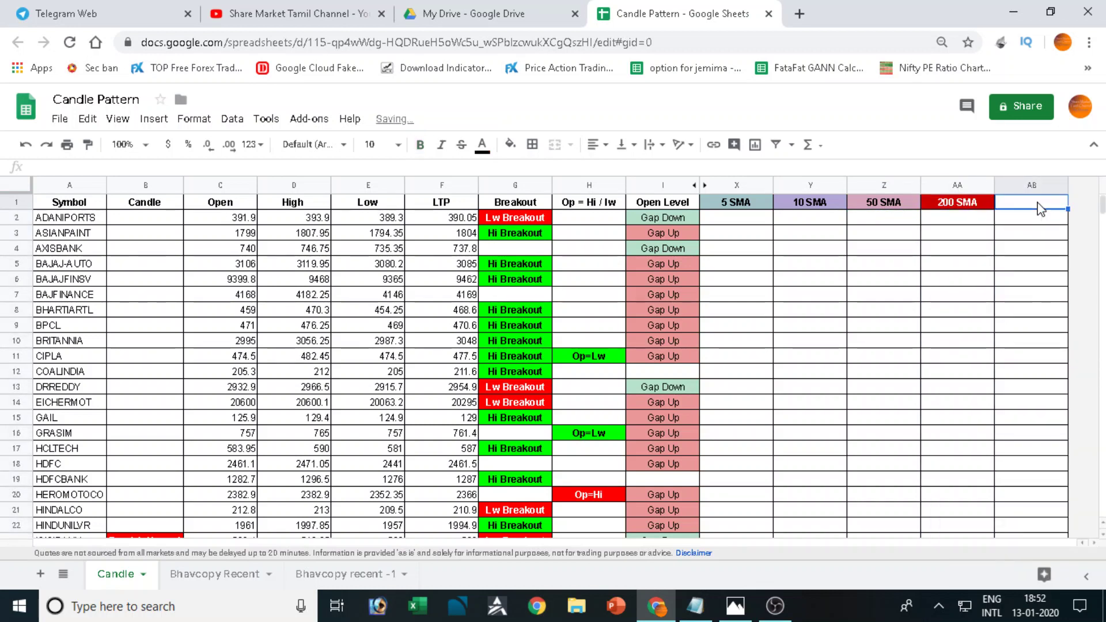
pyautogui.click(540, 155)
pyautogui.click(539, 174)
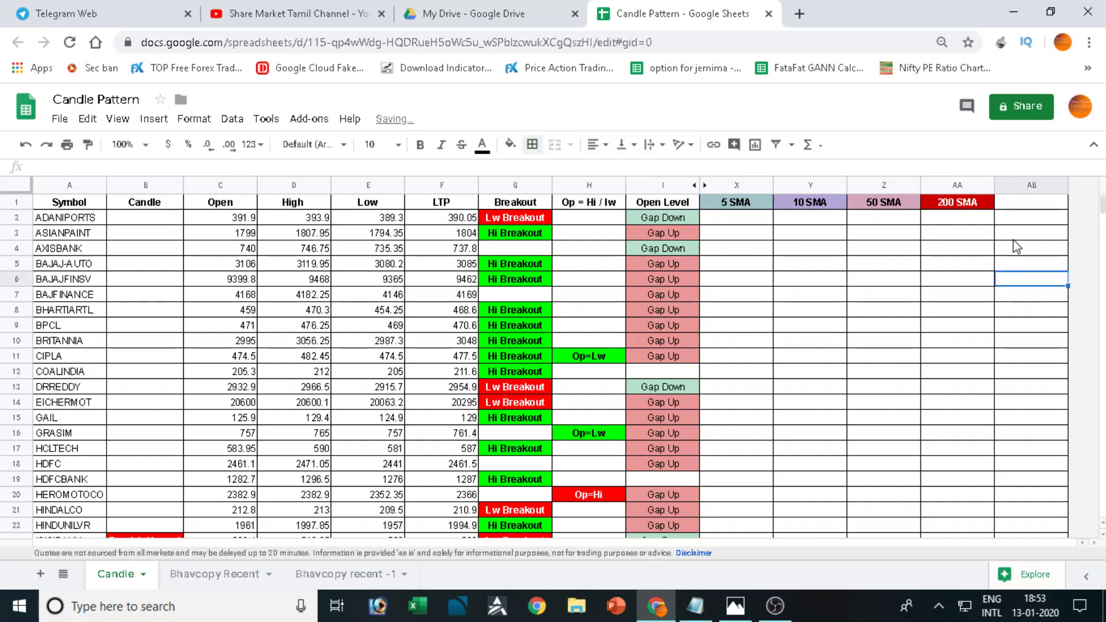
pyautogui.write('Trend')
pyautogui.press('Return')
# - Centre the Trend header, fill it bright green and make it bold
pyautogui.click(1017, 204)
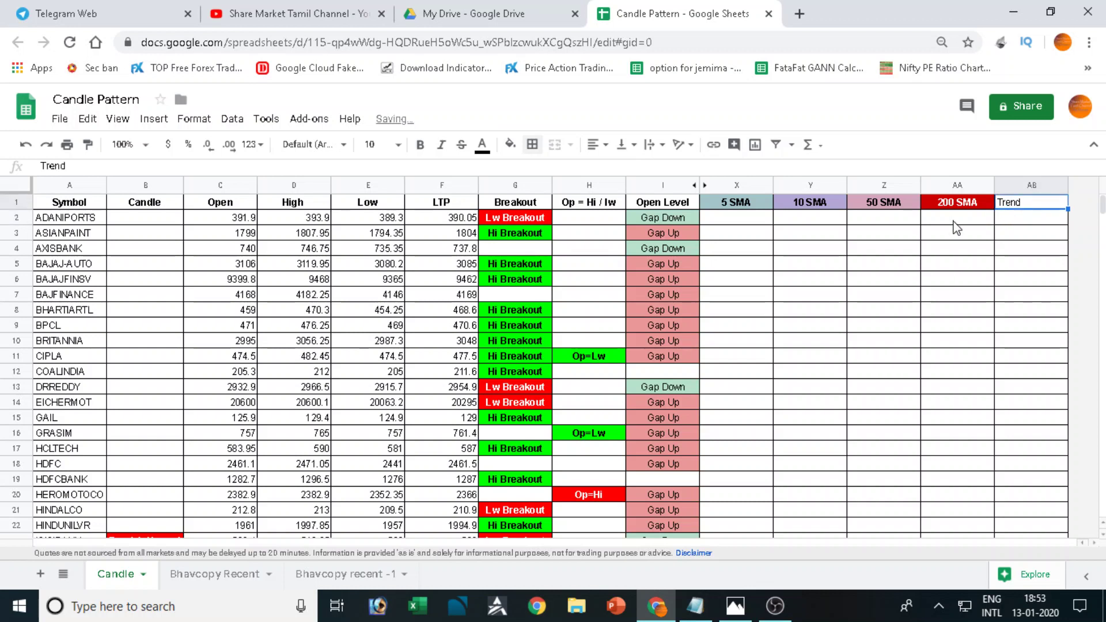
pyautogui.click(596, 145)
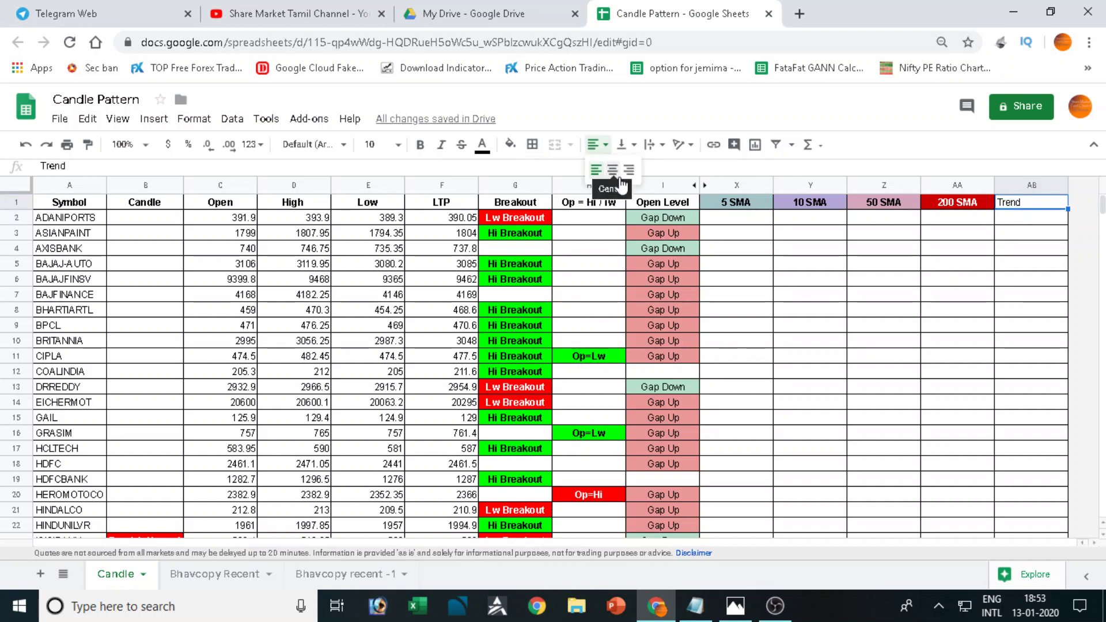
pyautogui.click(612, 170)
pyautogui.click(905, 266)
pyautogui.click(1022, 207)
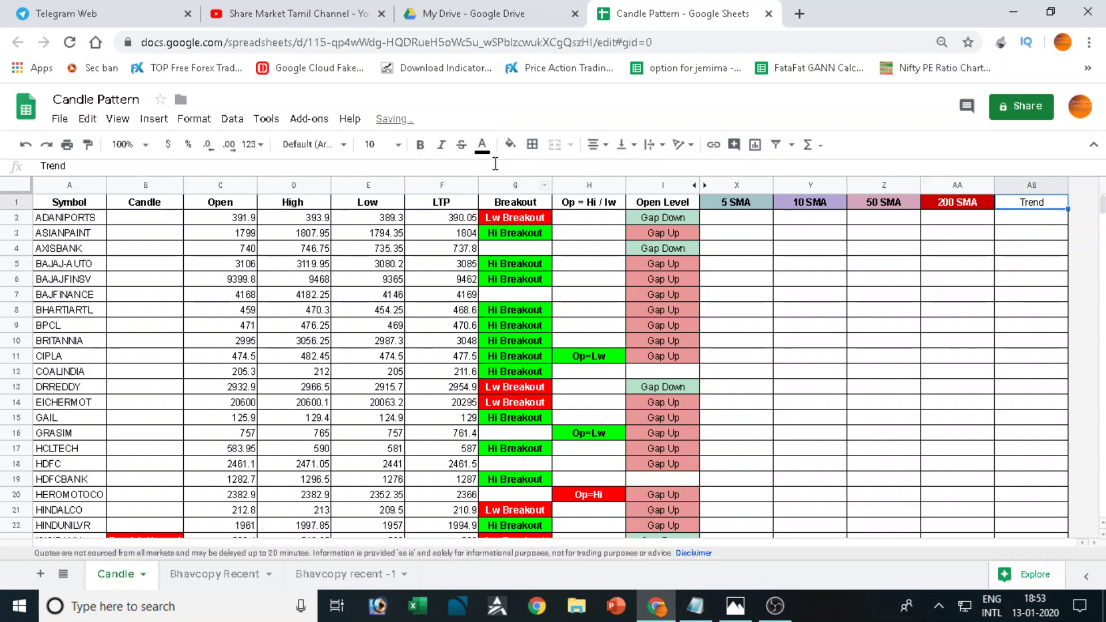
pyautogui.click(510, 144)
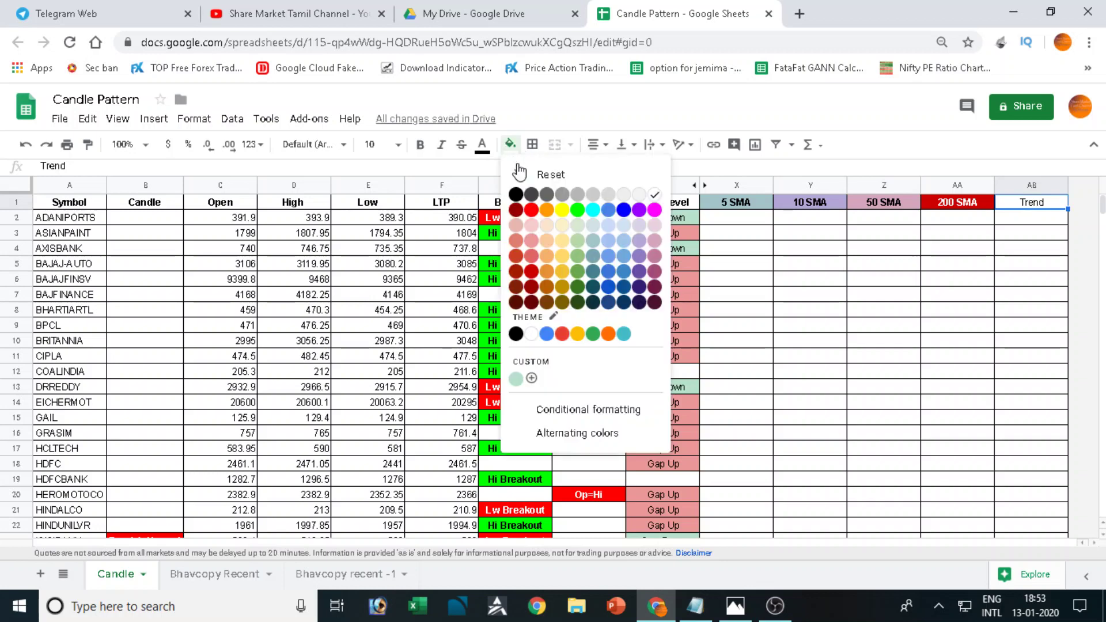
pyautogui.click(578, 210)
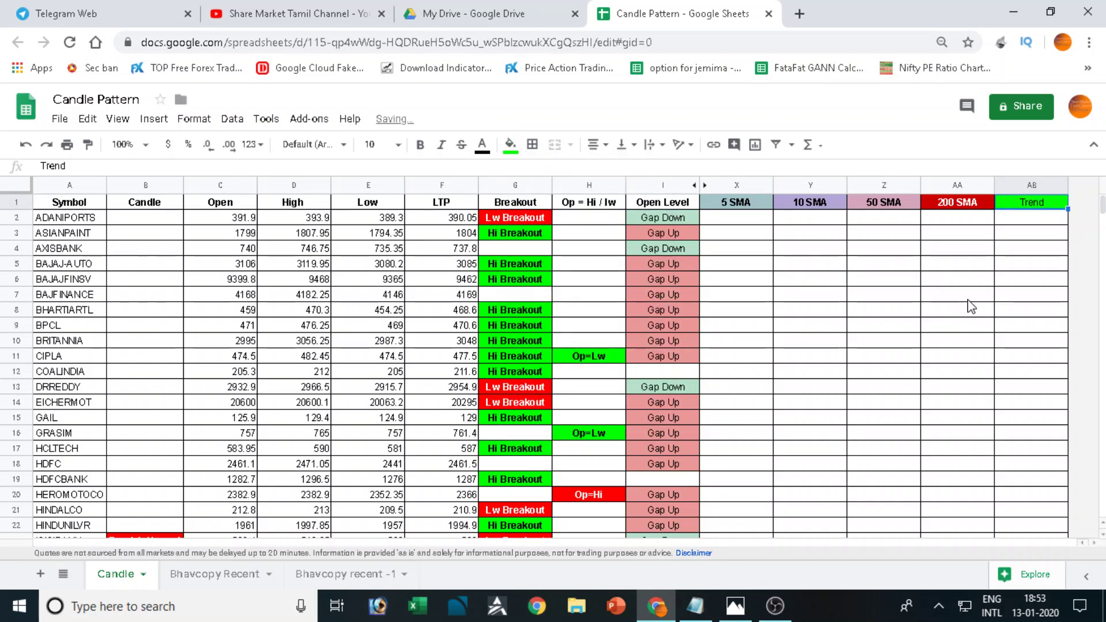
pyautogui.hotkey('ctrl', 'b')
pyautogui.click(758, 221)
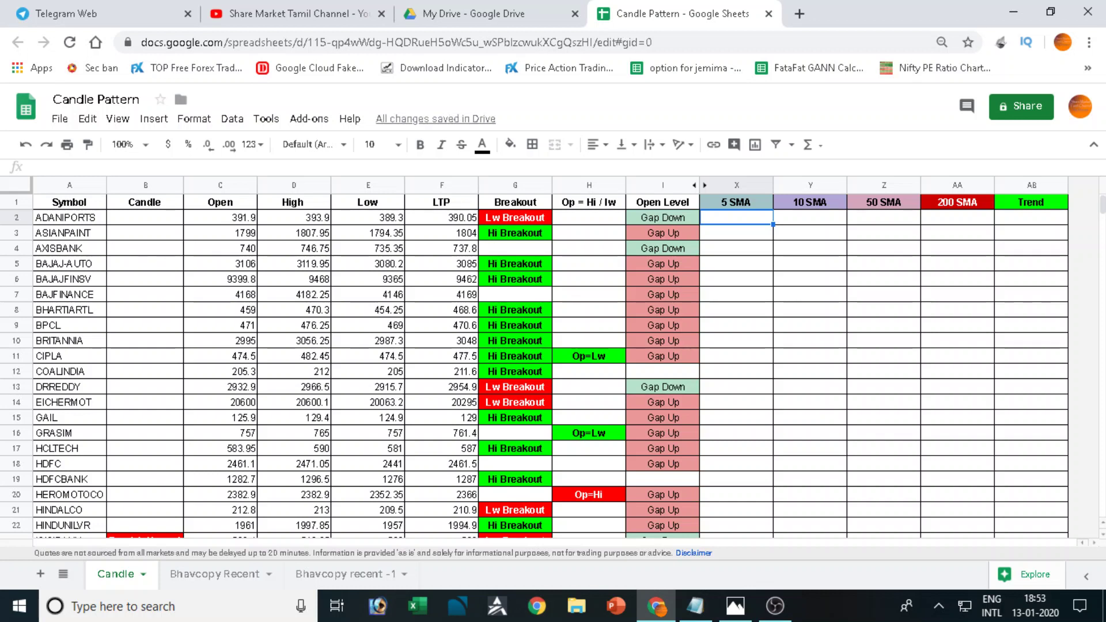
# - In X2, discard an =AVERAGE(QUERY(SORT( draft and restart the formula as =AVERAGE(
pyautogui.write('=')
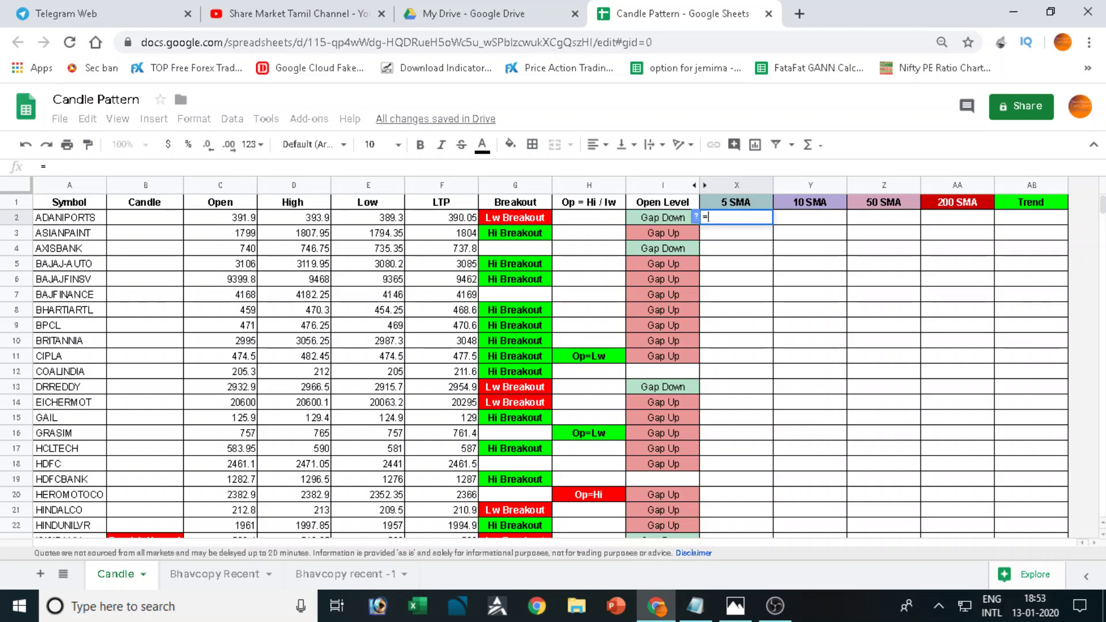
pyautogui.write('aver')
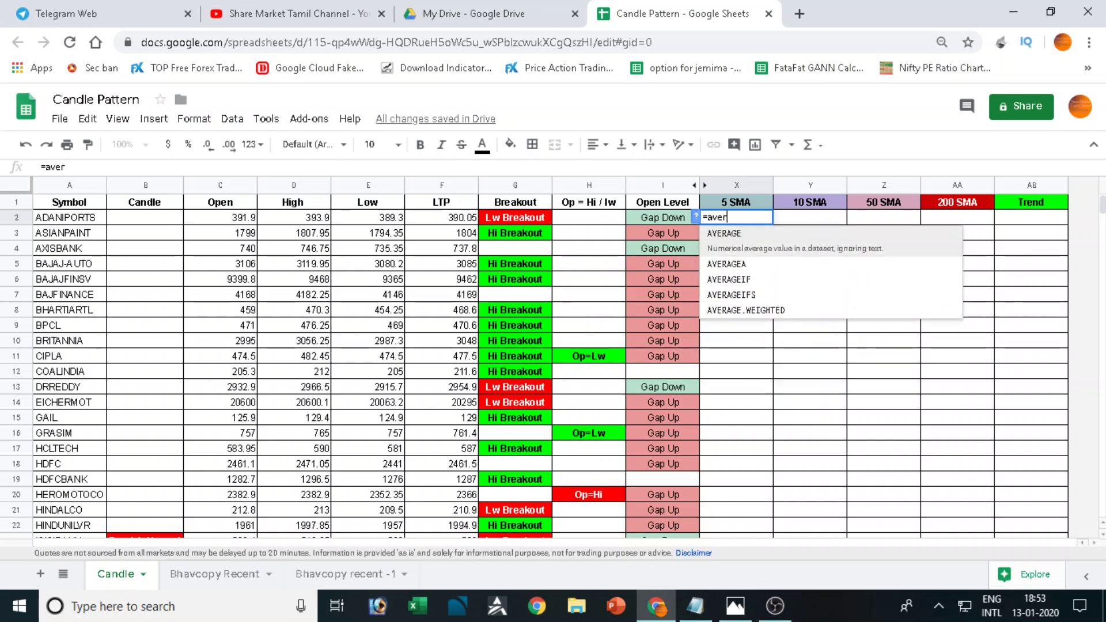
pyautogui.press('Tab')
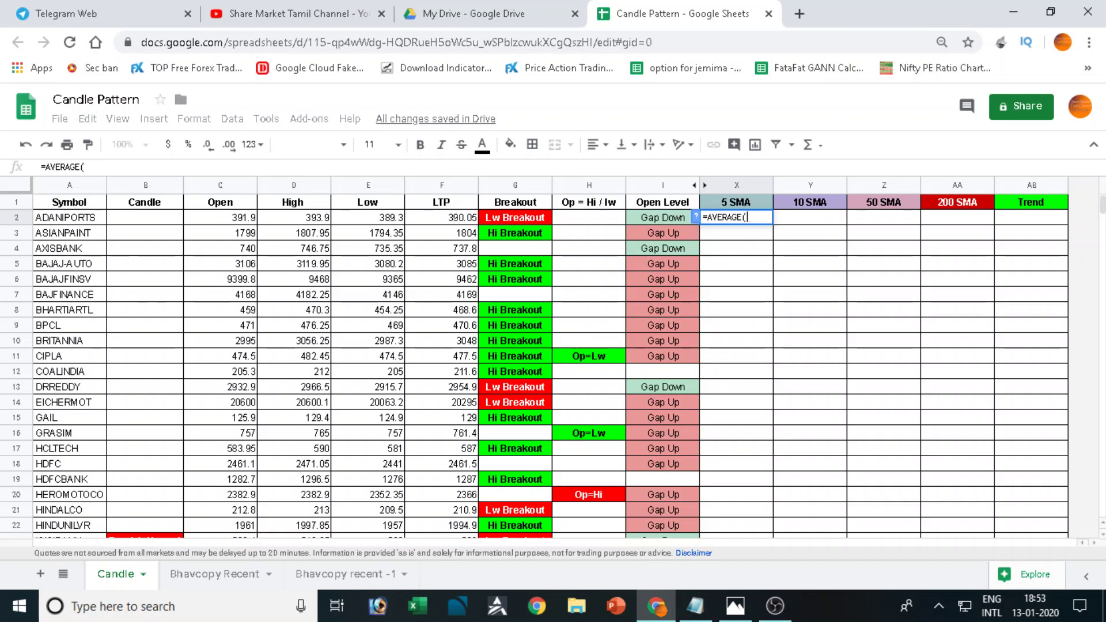
pyautogui.write('qu')
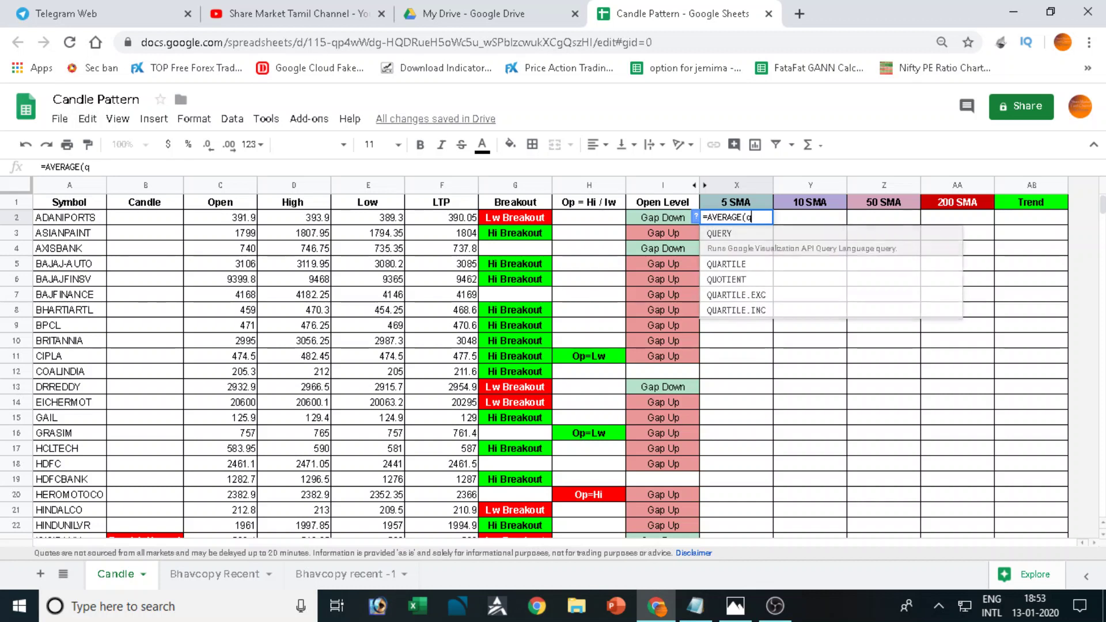
pyautogui.press('Tab')
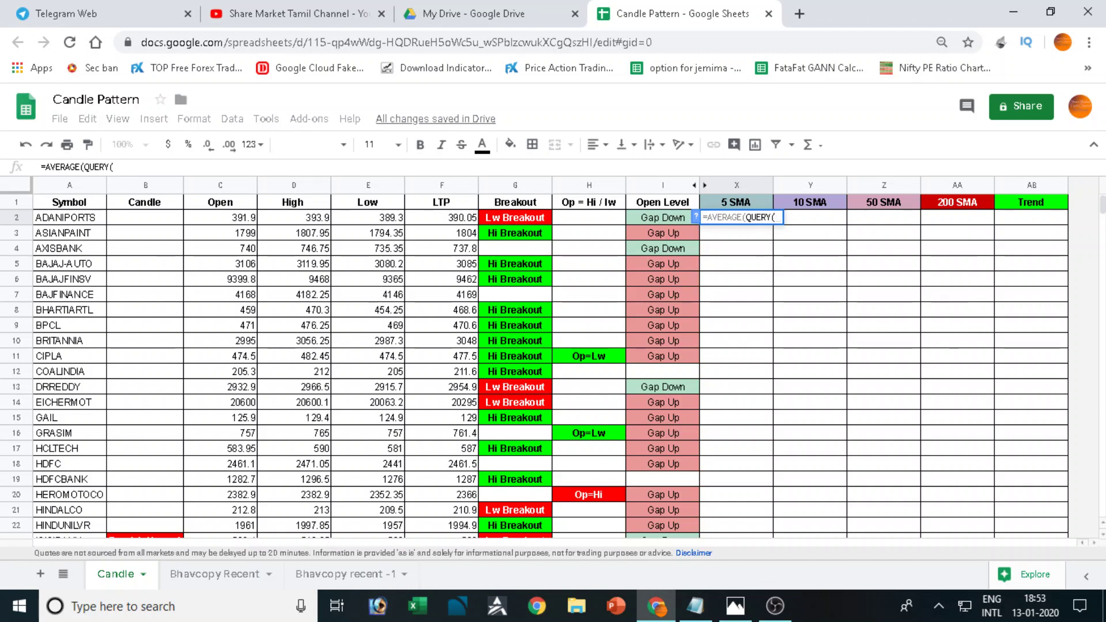
pyautogui.write('sor')
pyautogui.press('Tab')
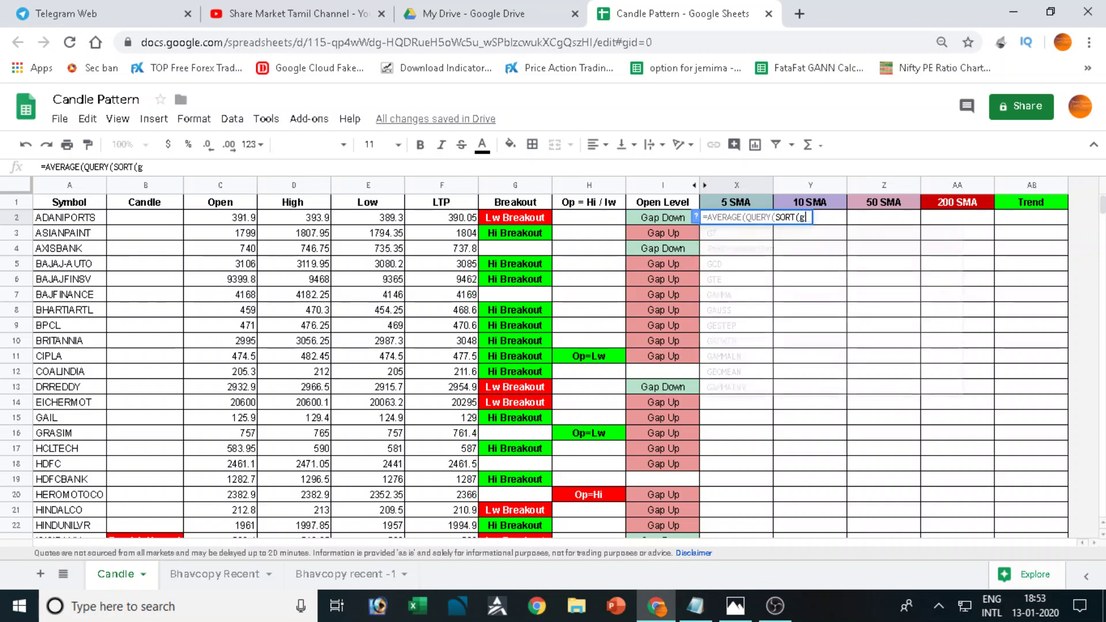
pyautogui.press('Escape')
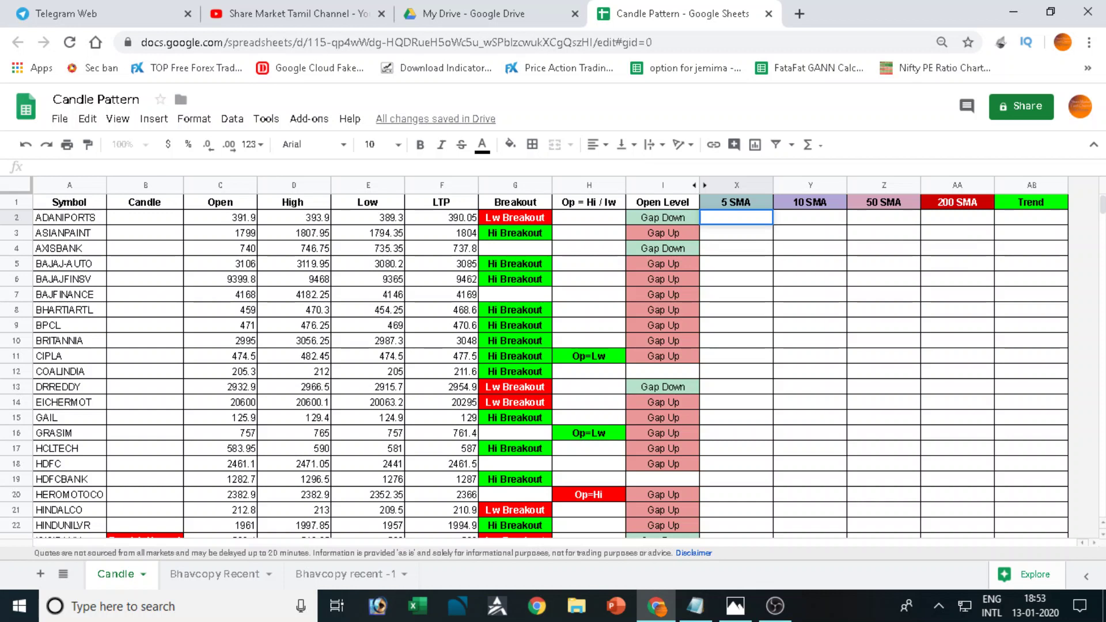
pyautogui.write('=a')
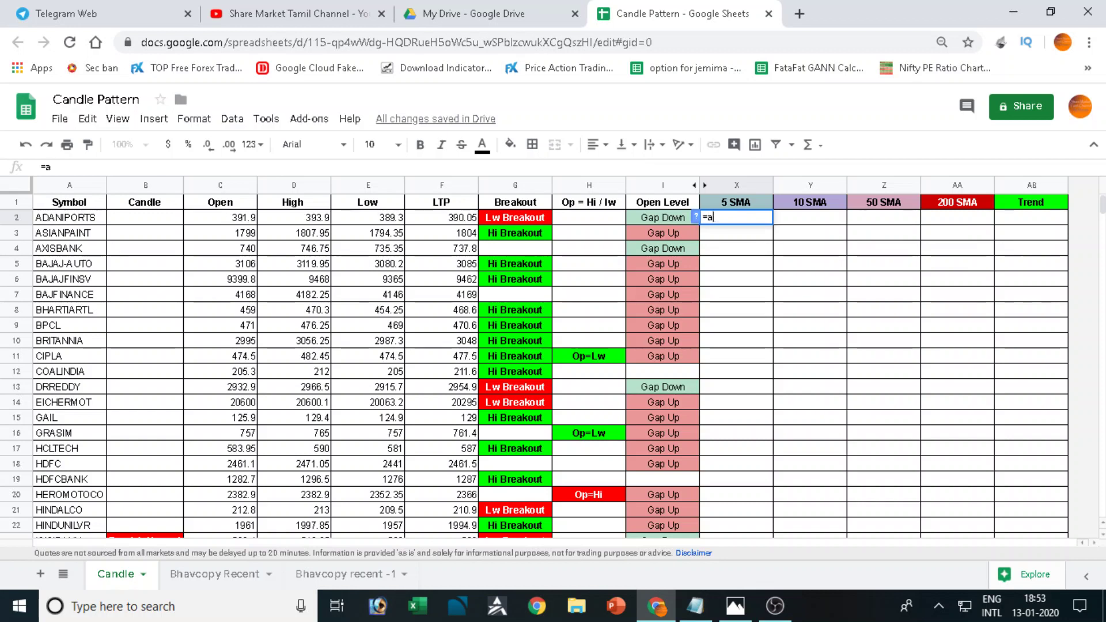
pyautogui.write('verag')
pyautogui.press('Tab')
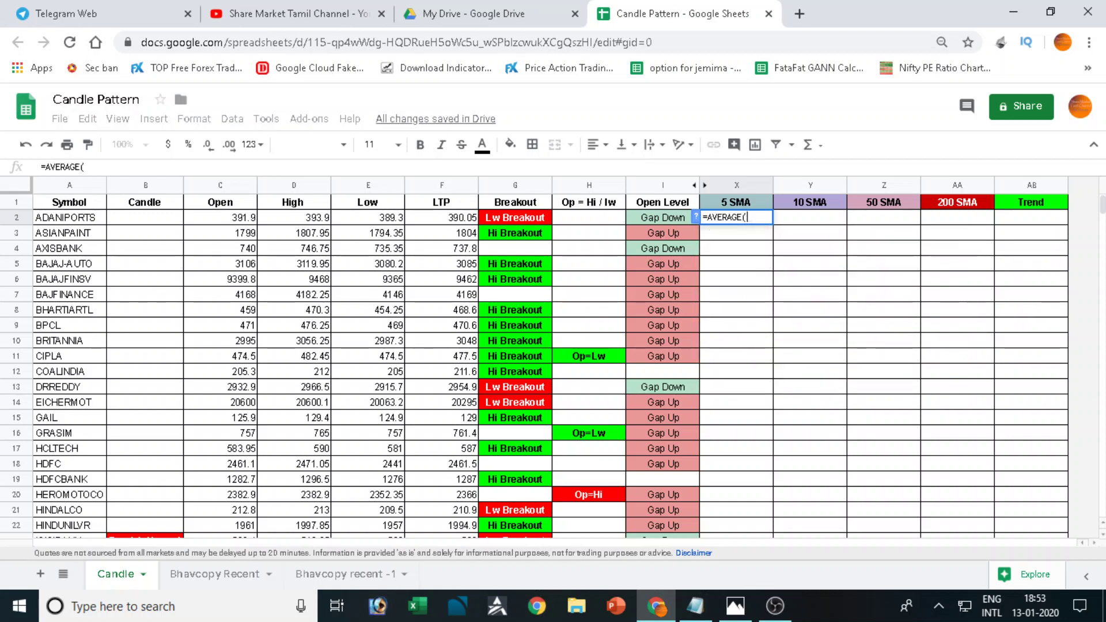
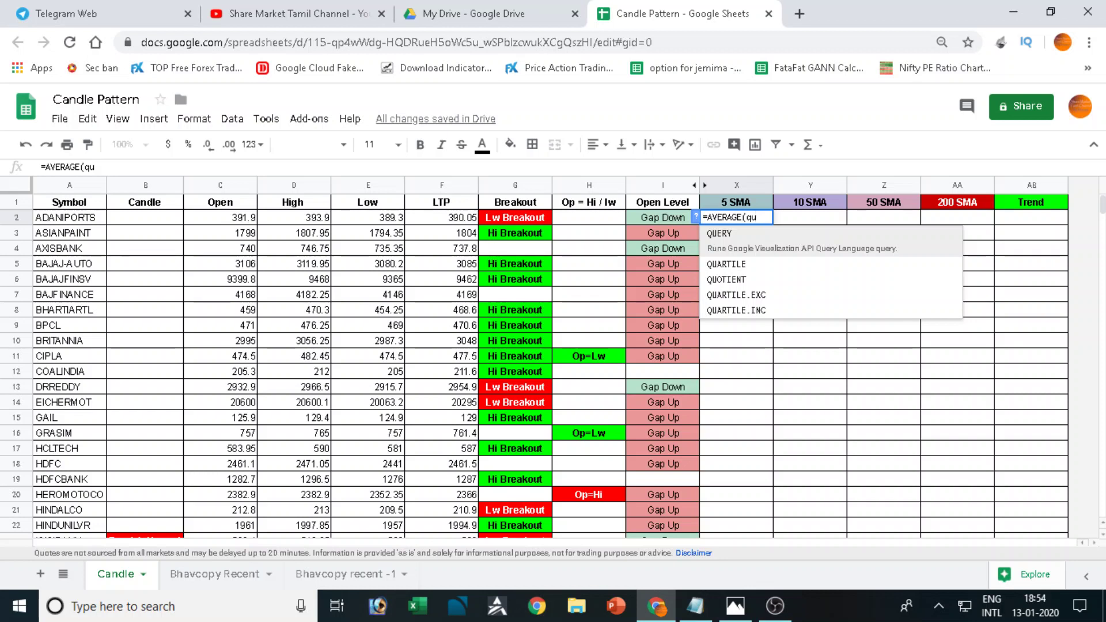
# - Build the 5 SMA formula opening =AVERAGE(QUERY(SORT(GOOGLEFINANCE(A2,"price", in X2
pyautogui.press('Tab')
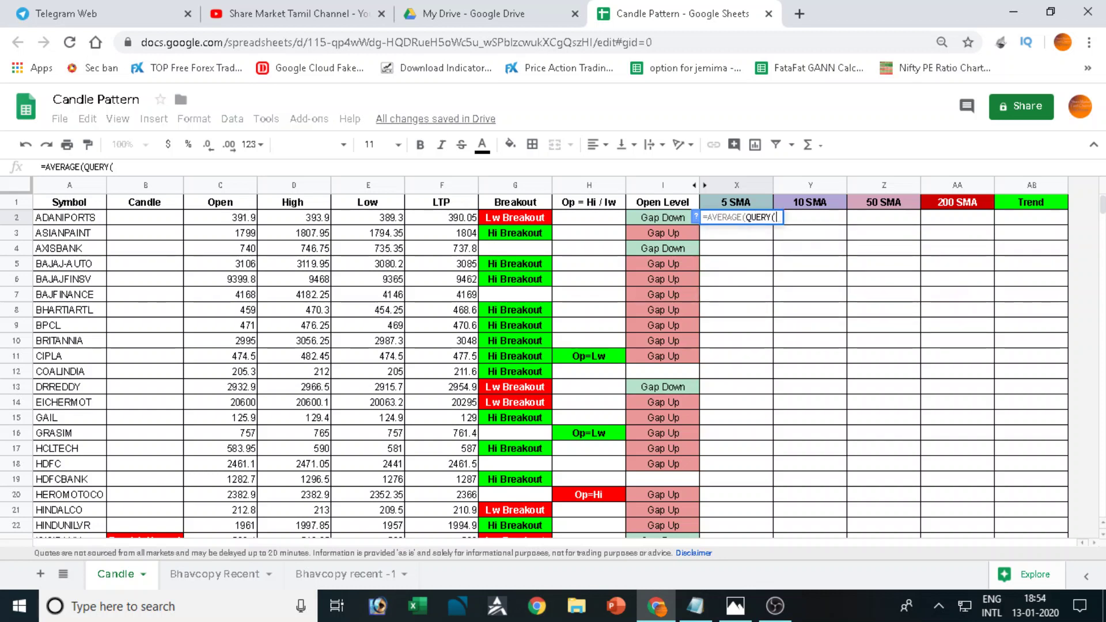
pyautogui.write('so')
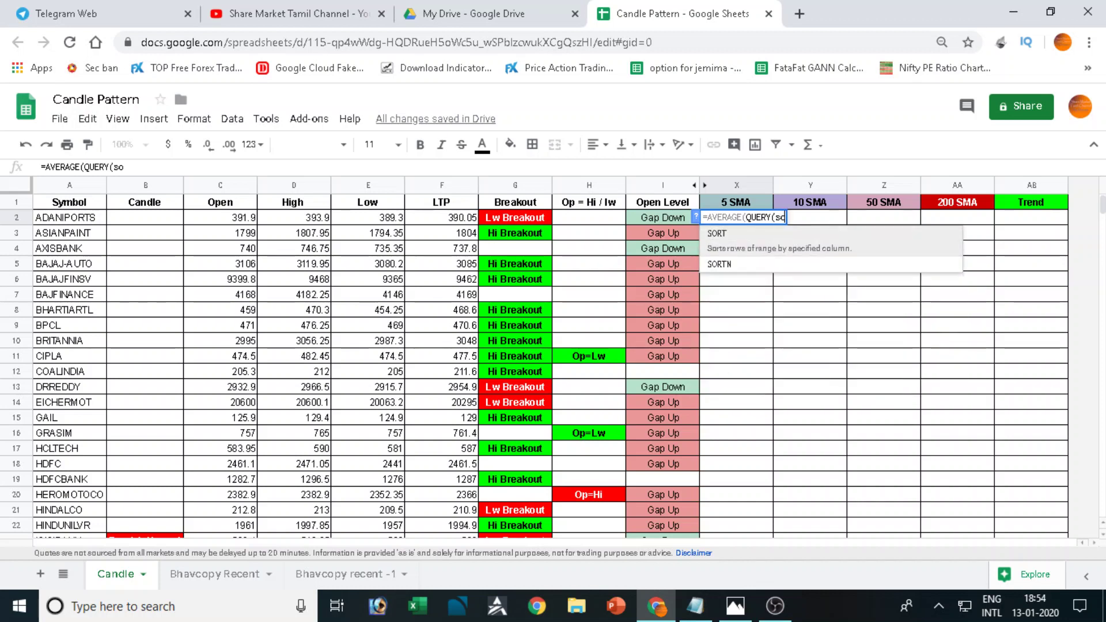
pyautogui.write('r')
pyautogui.press('Tab')
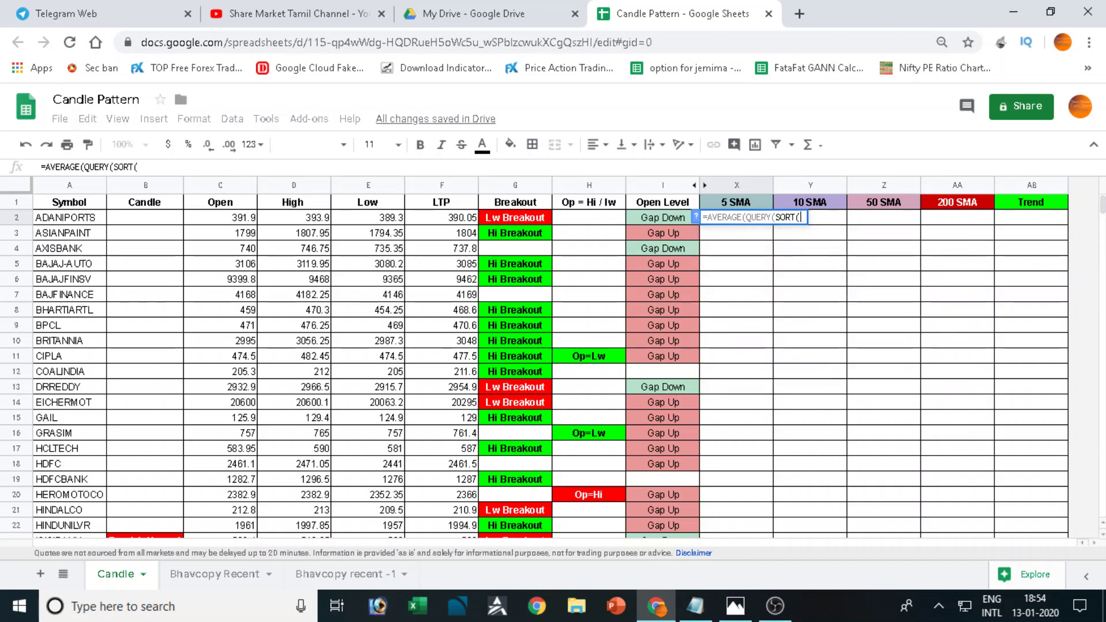
pyautogui.write('goo')
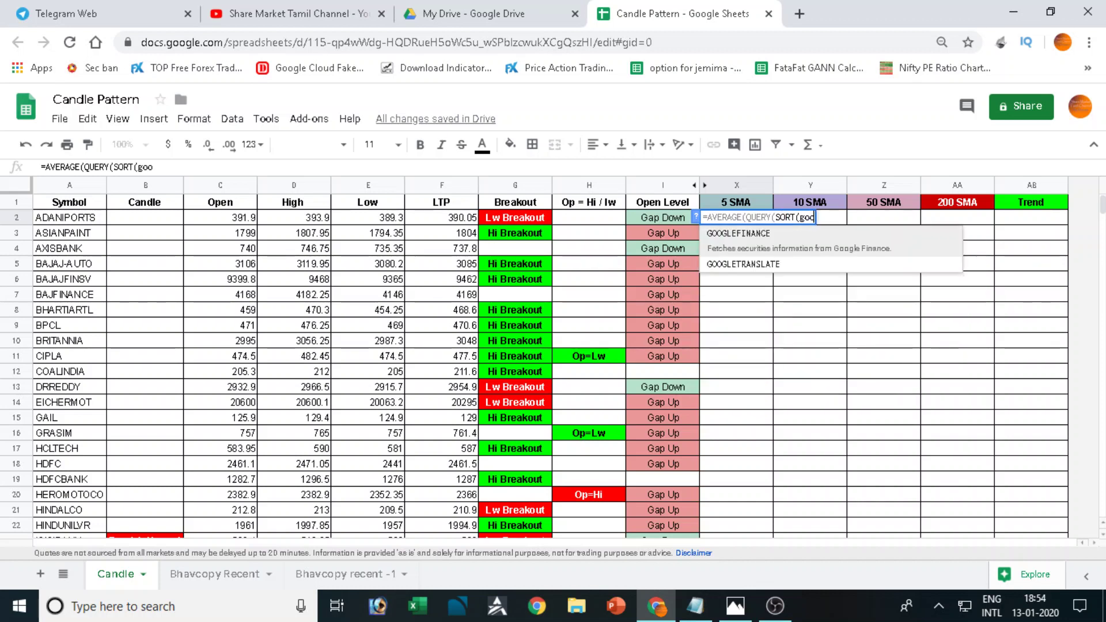
pyautogui.press('Tab')
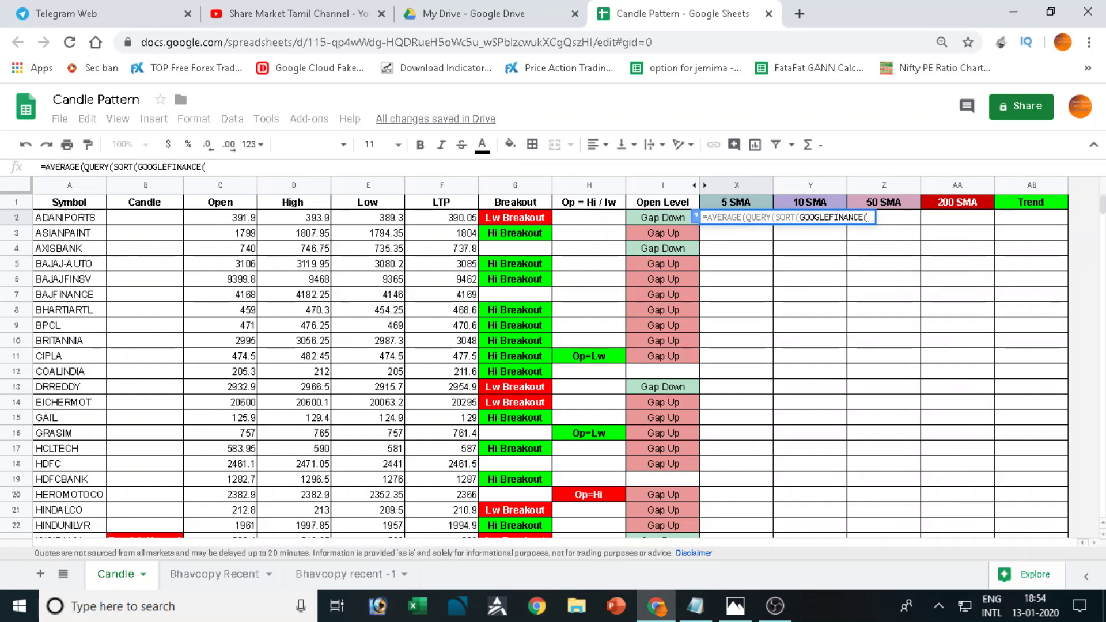
pyautogui.press('Left')
pyautogui.press('Left')
pyautogui.press('Left')
pyautogui.press('Left')
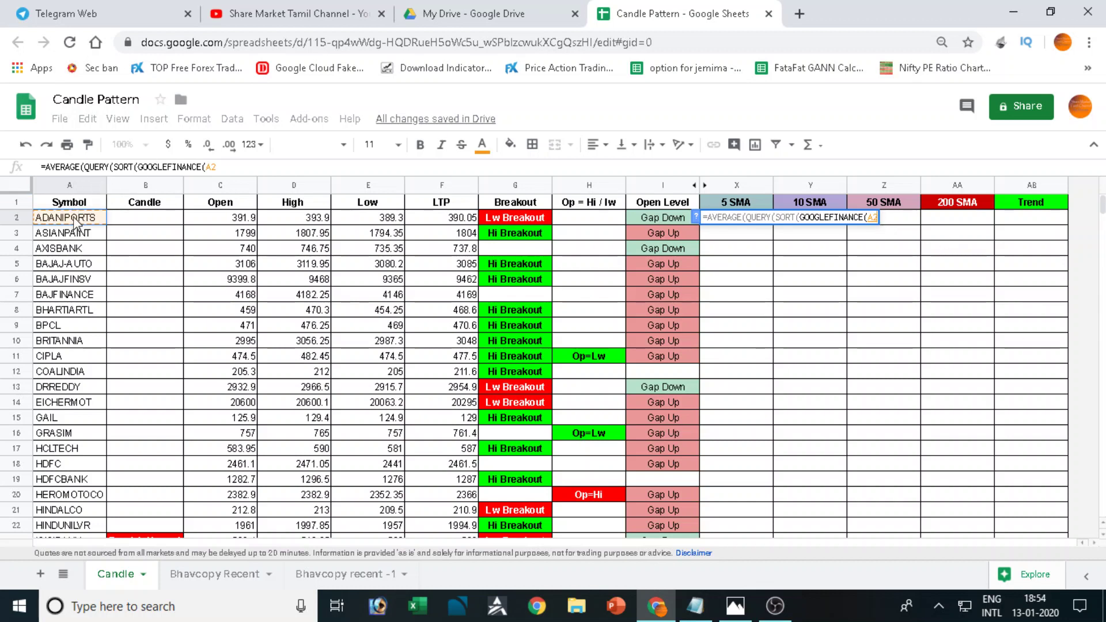
pyautogui.write(',')
pyautogui.write('""')
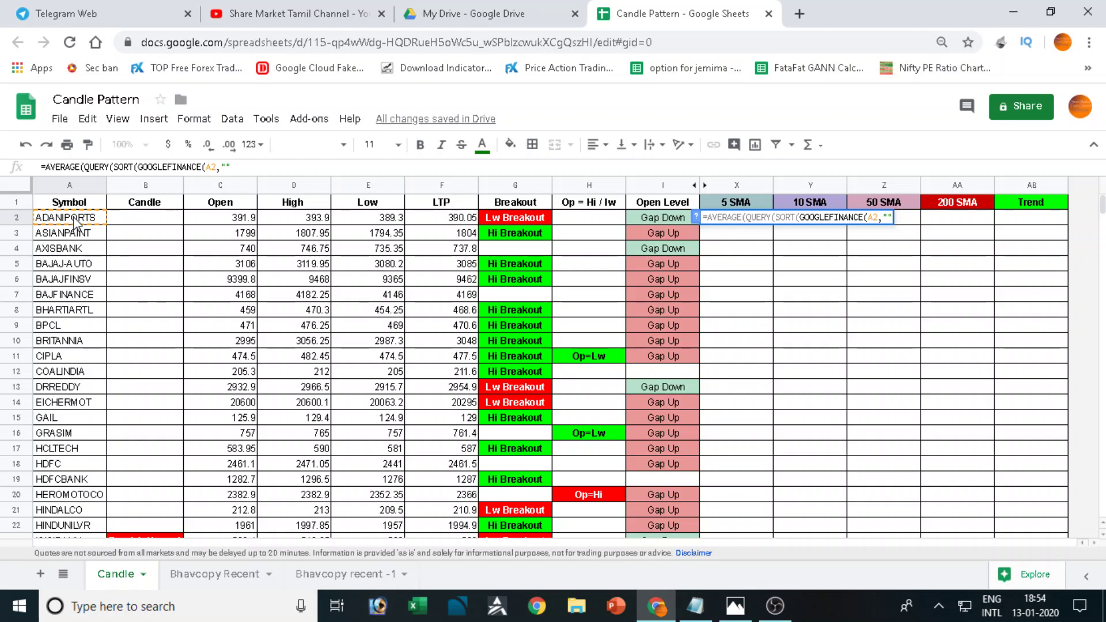
pyautogui.write('price')
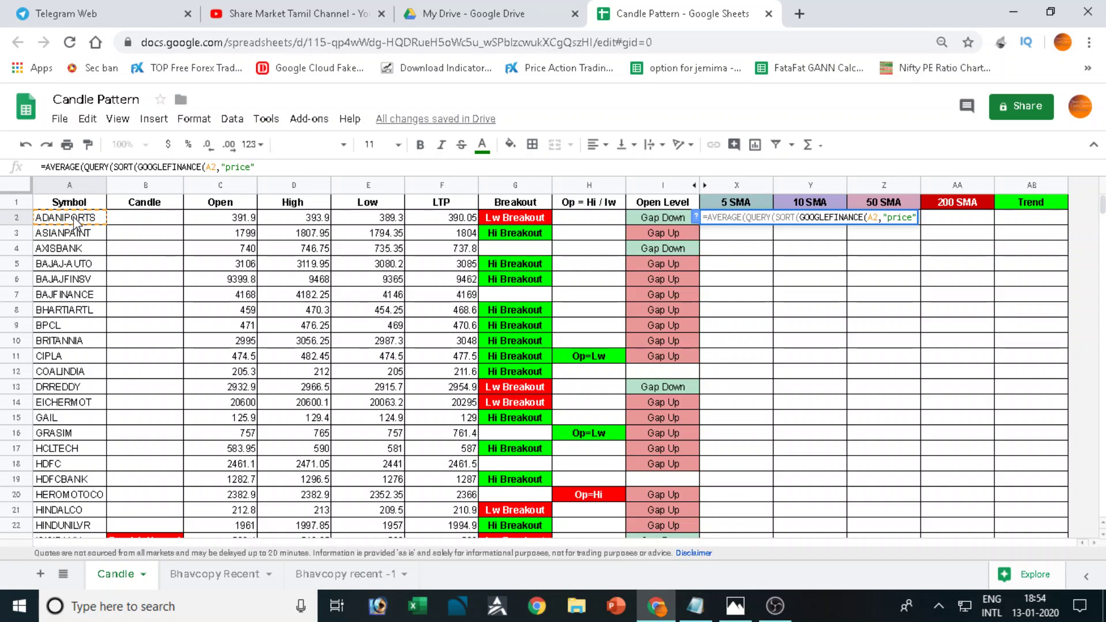
pyautogui.write(',')
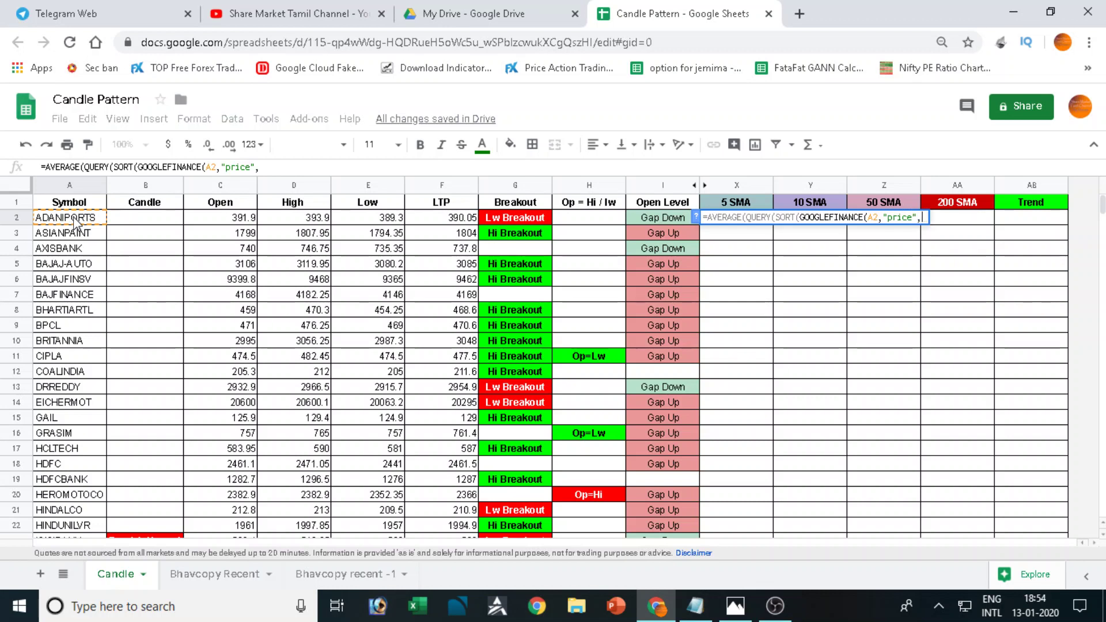
pyautogui.write('tod')
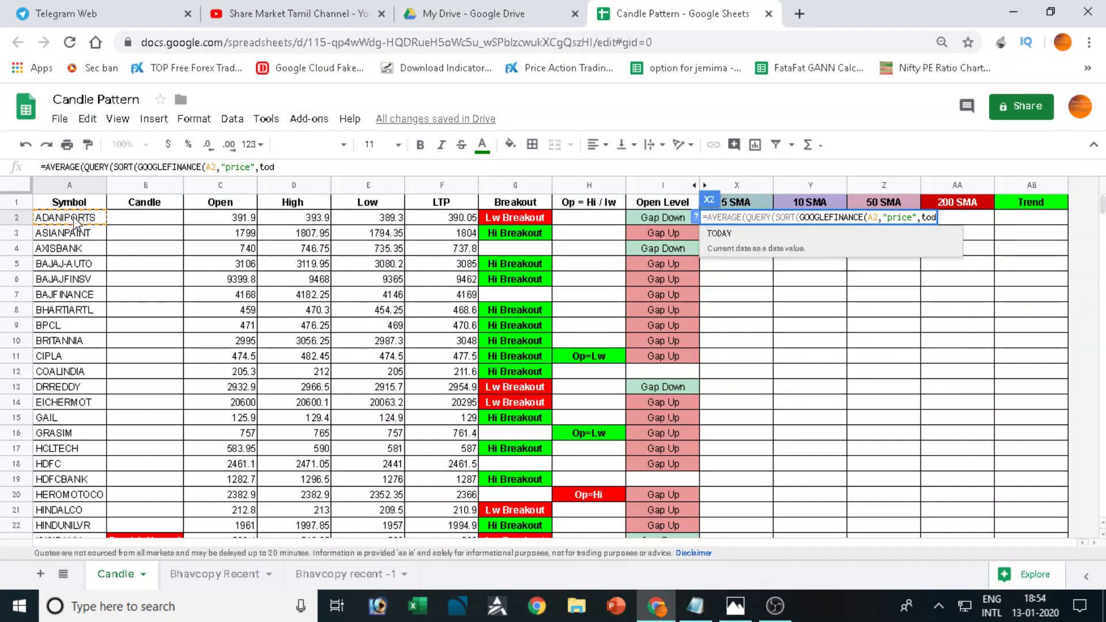
# - Finish X2 with dates TODAY()-320 to TODAY() and "select Col2 limit 5", giving 386.9
pyautogui.press('Tab')
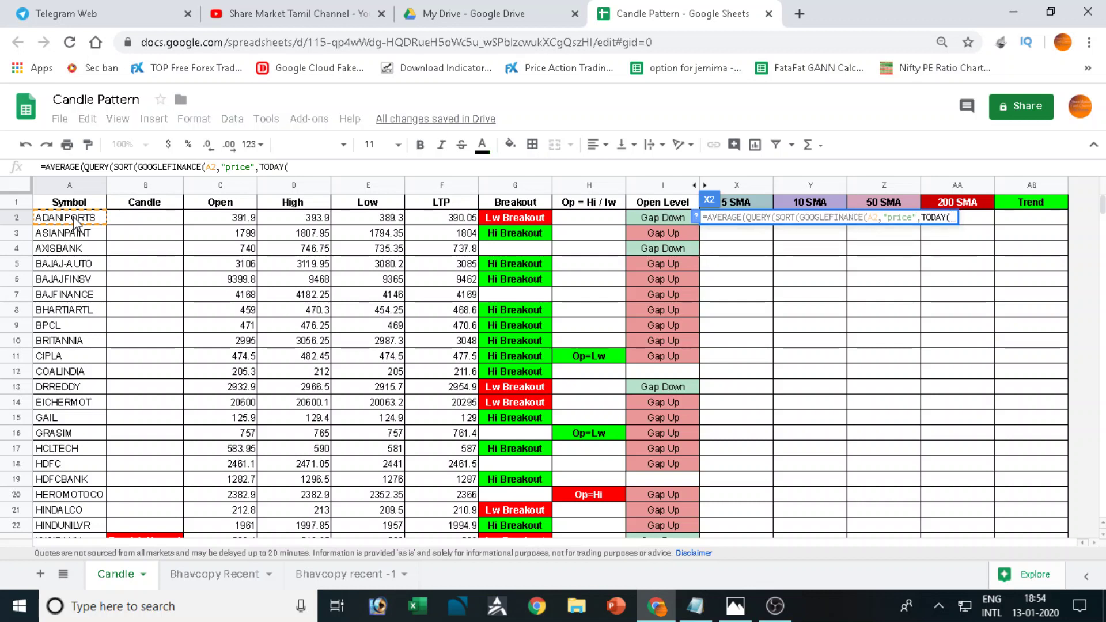
pyautogui.write(')')
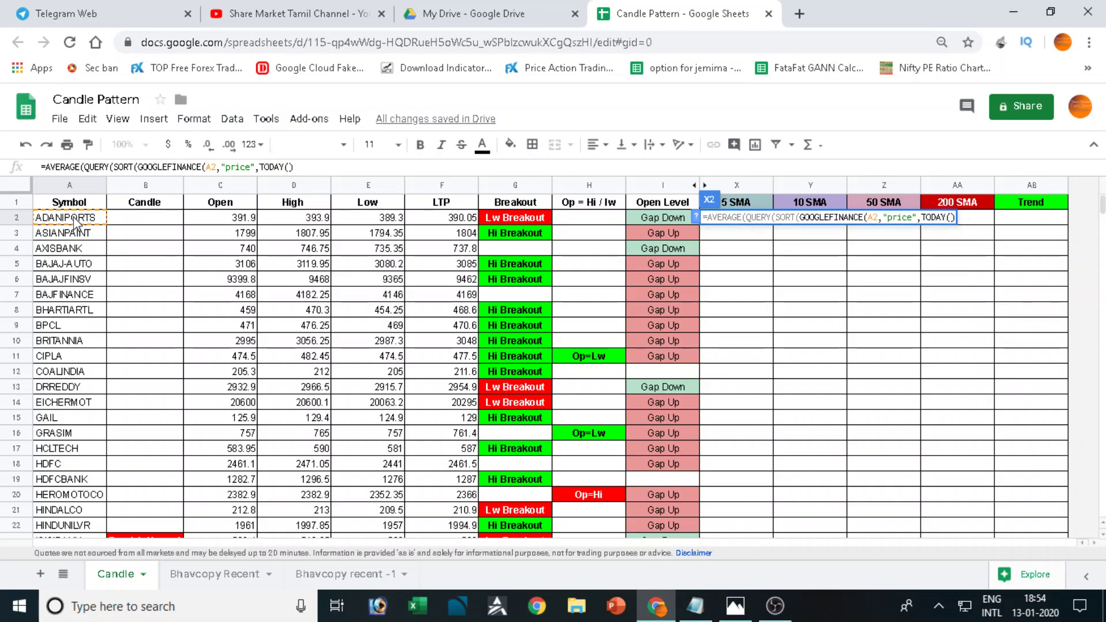
pyautogui.write('-320')
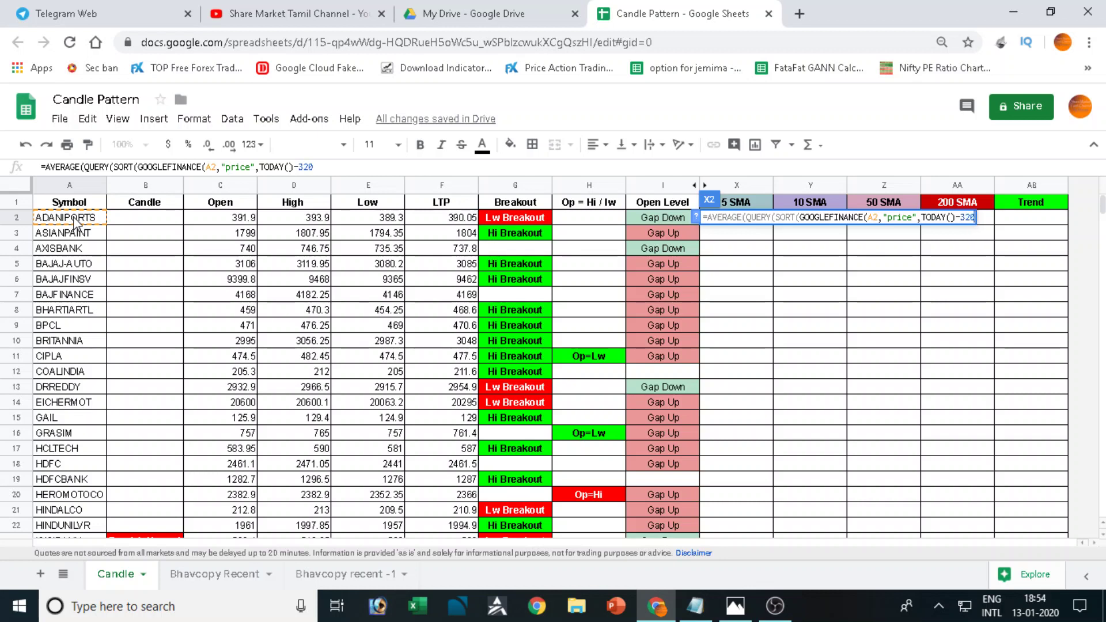
pyautogui.write(',tod')
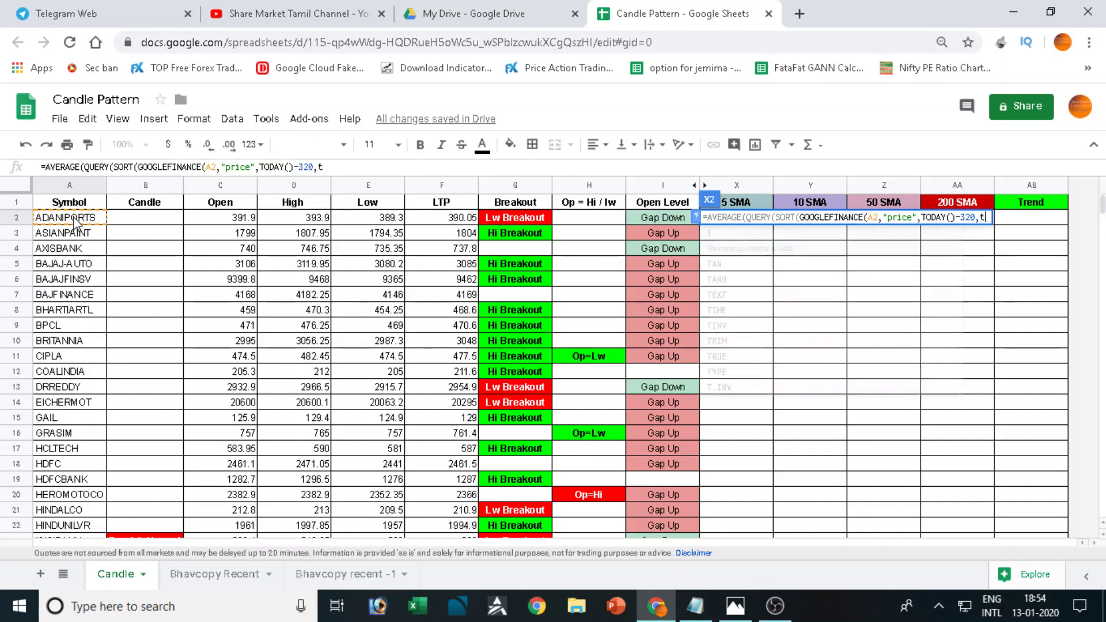
pyautogui.press('Tab')
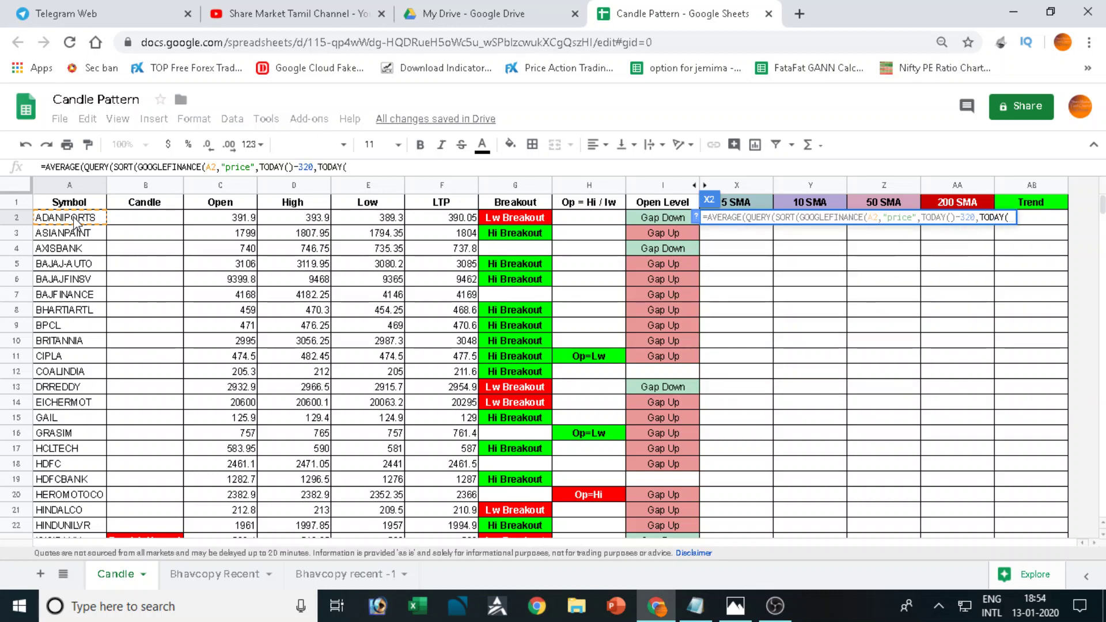
pyautogui.write(')')
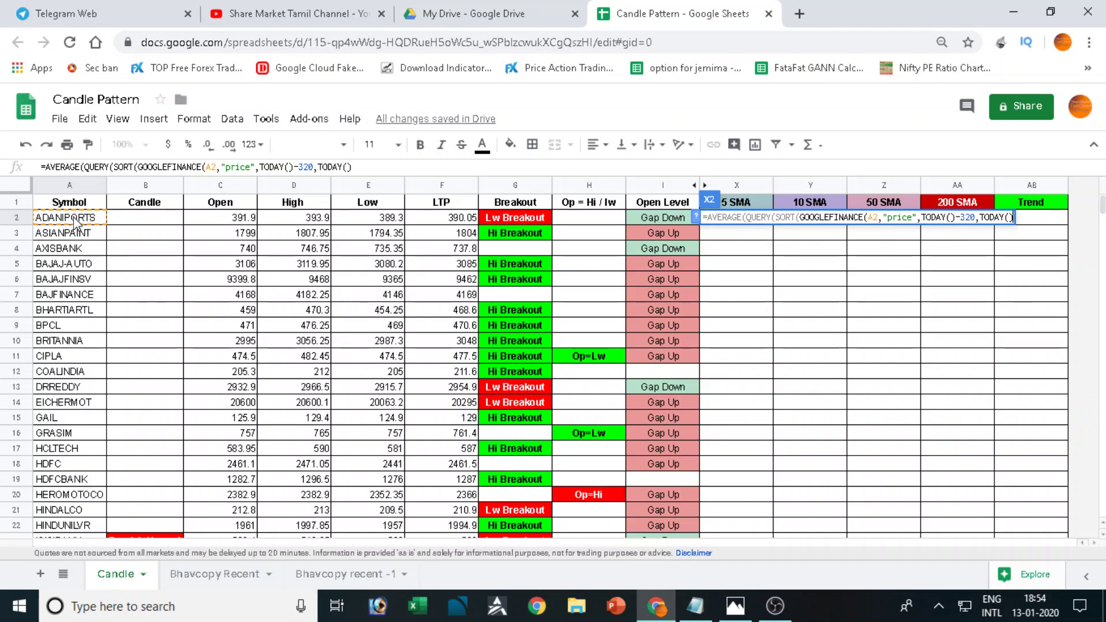
pyautogui.write('),')
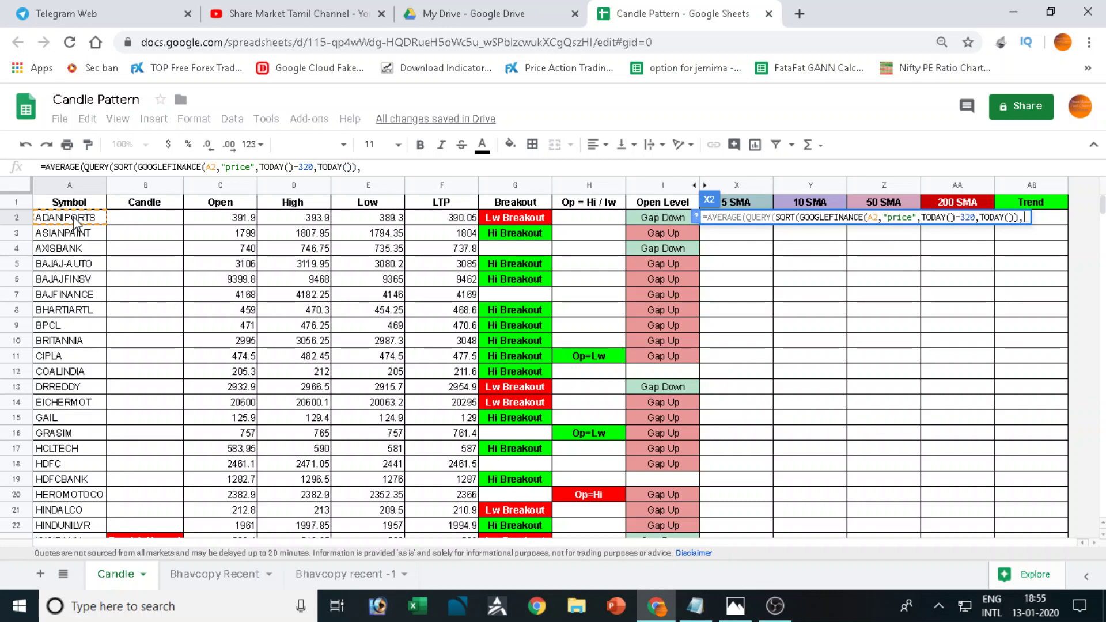
pyautogui.write(' 1')
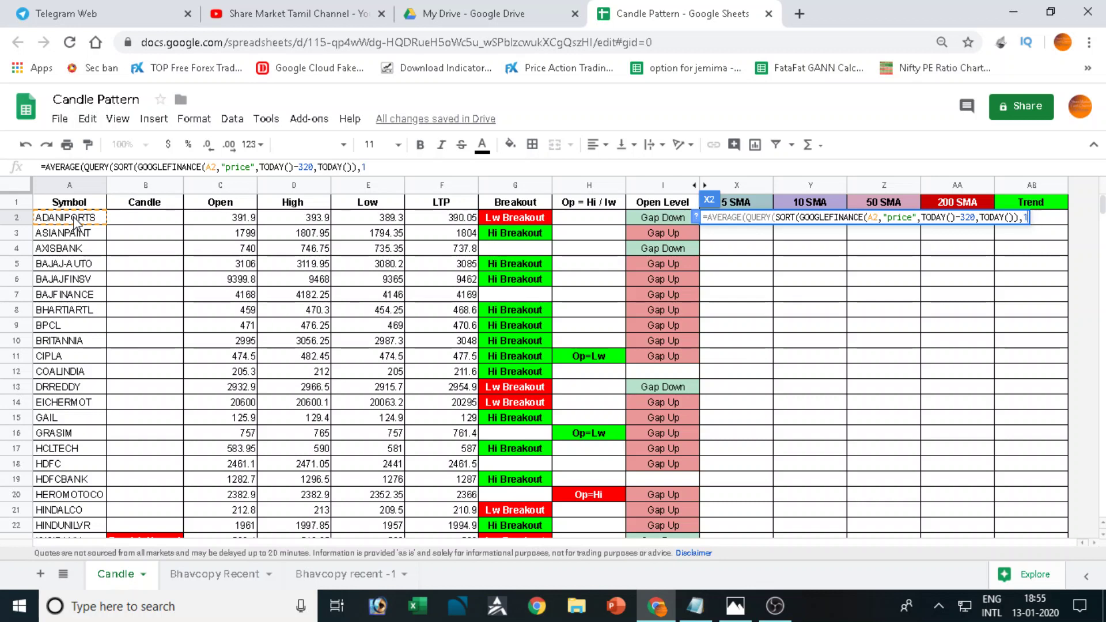
pyautogui.write(',0')
pyautogui.write(')')
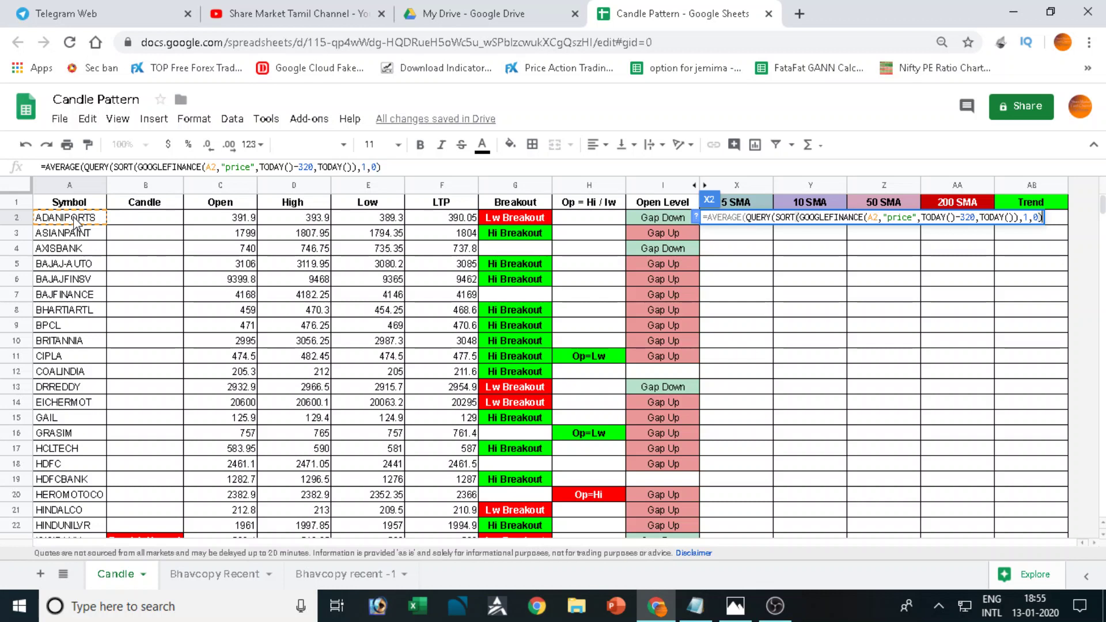
pyautogui.write(',')
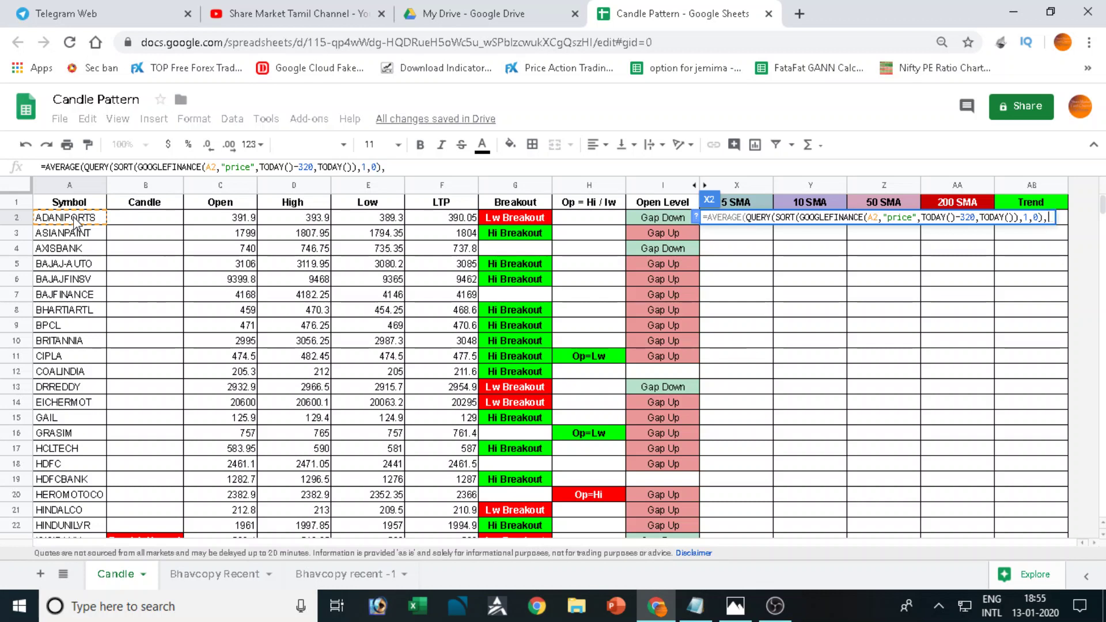
pyautogui.write('"s')
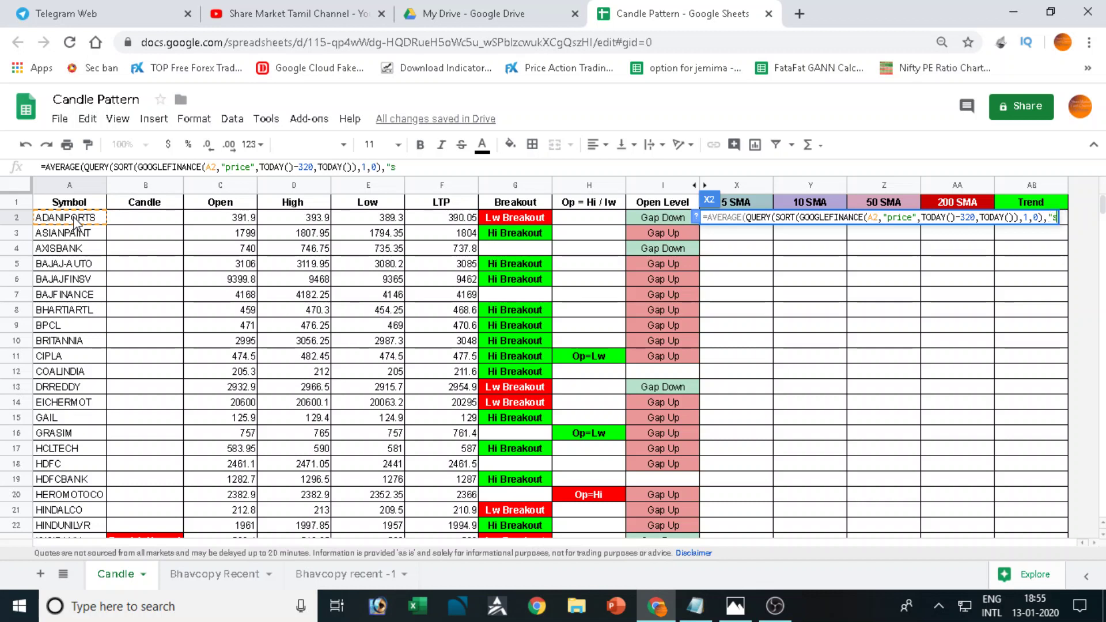
pyautogui.write('elect')
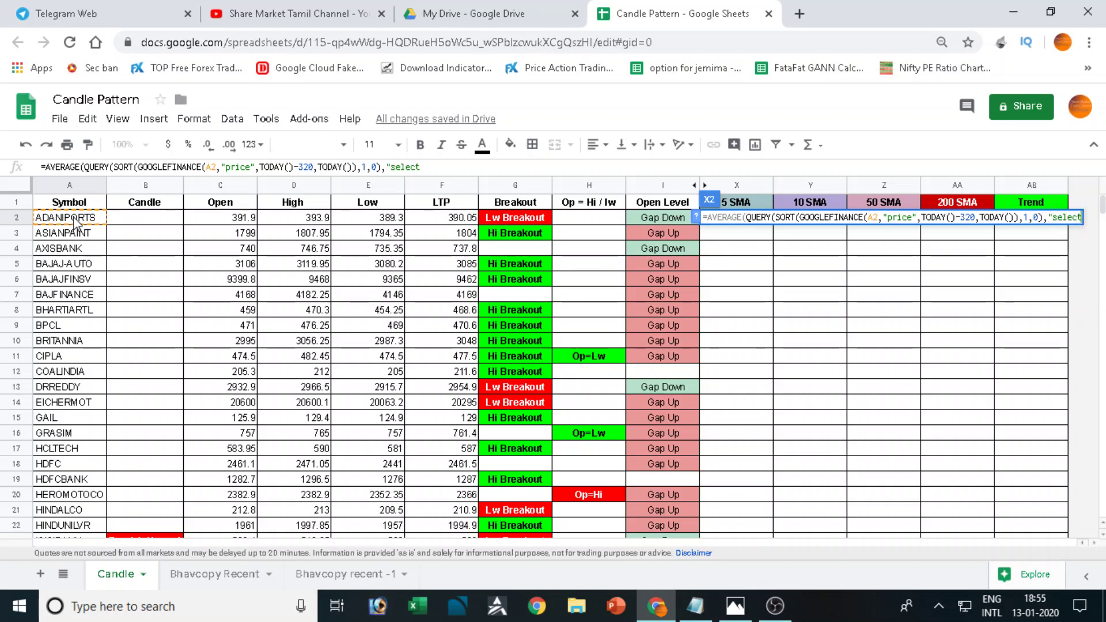
pyautogui.write(' Co')
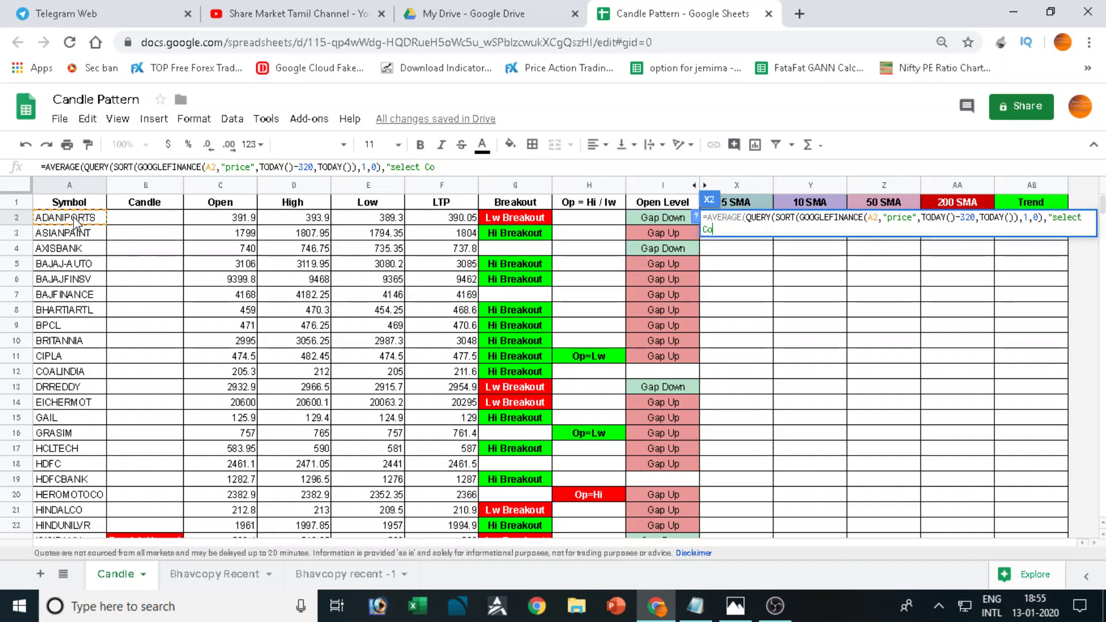
pyautogui.write('l2')
pyautogui.write('Li')
pyautogui.write('m')
pyautogui.write('it 5')
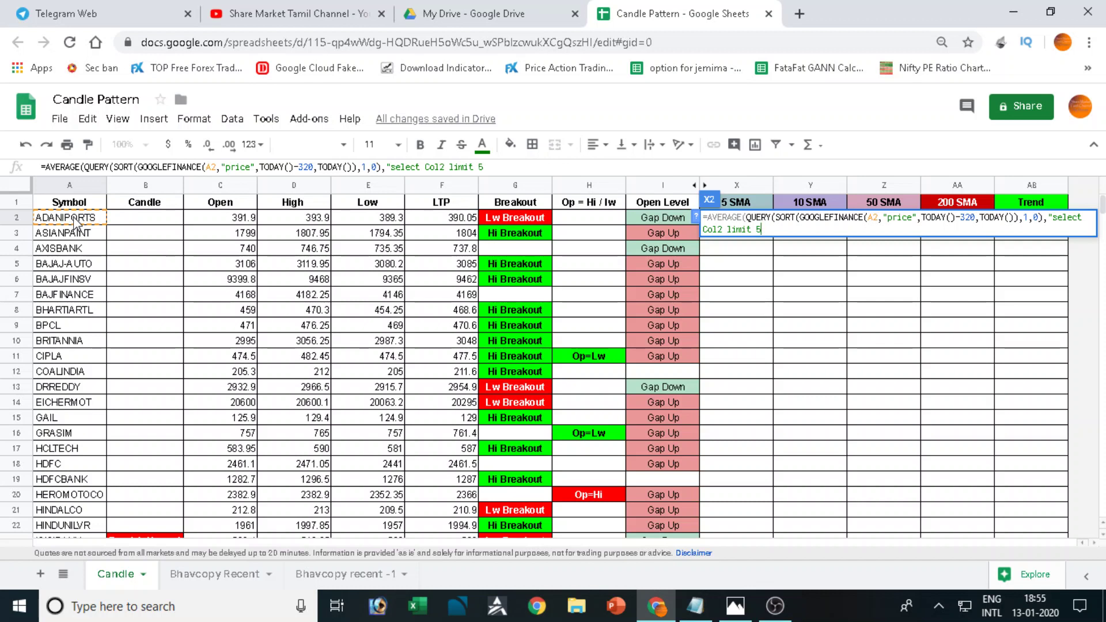
pyautogui.write('"))')
pyautogui.press('Return')
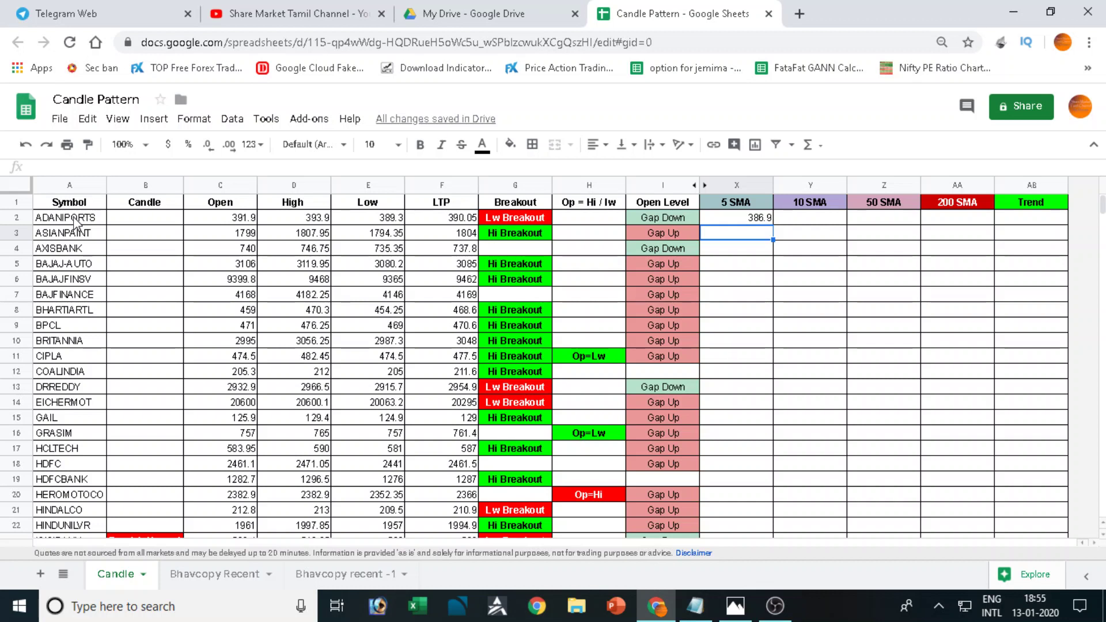
pyautogui.press('Up')
# - Start Y2's 10 SMA formula nesting AVERAGE, QUERY, SORT and GOOGLEFINANCE on A2
pyautogui.press('Right')
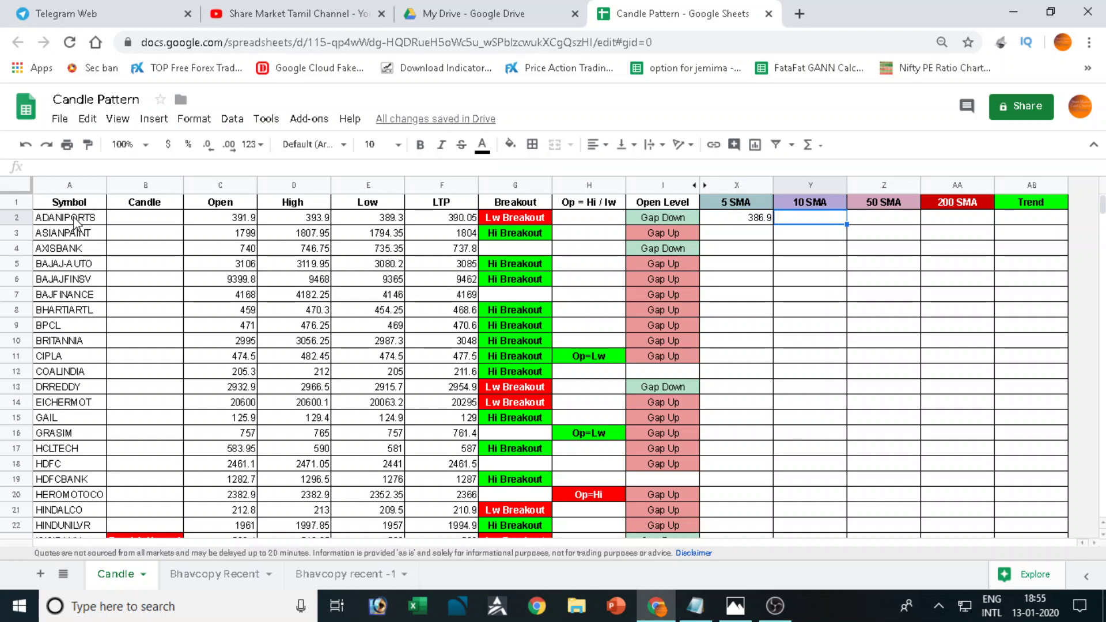
pyautogui.write('=a')
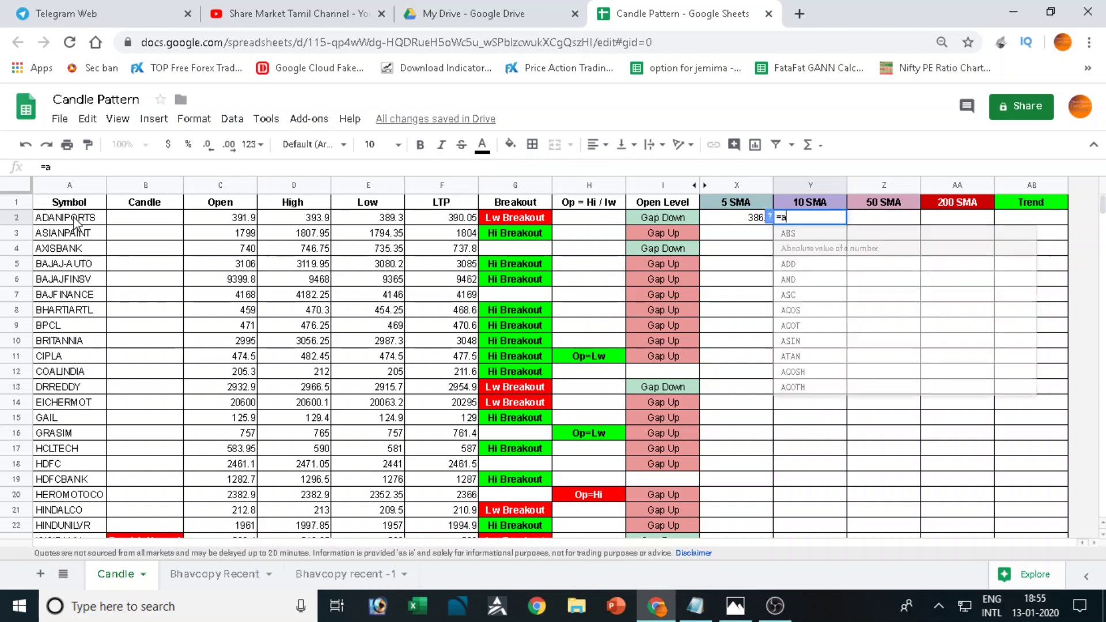
pyautogui.write('v')
pyautogui.press('Down')
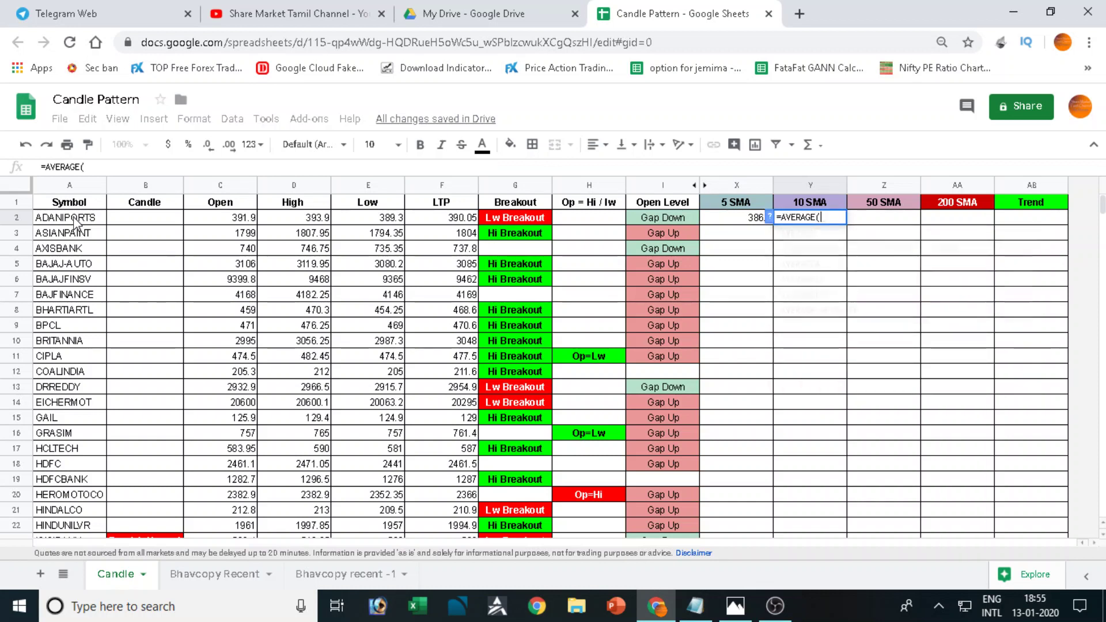
pyautogui.press('Tab')
pyautogui.write('qu')
pyautogui.press('Tab')
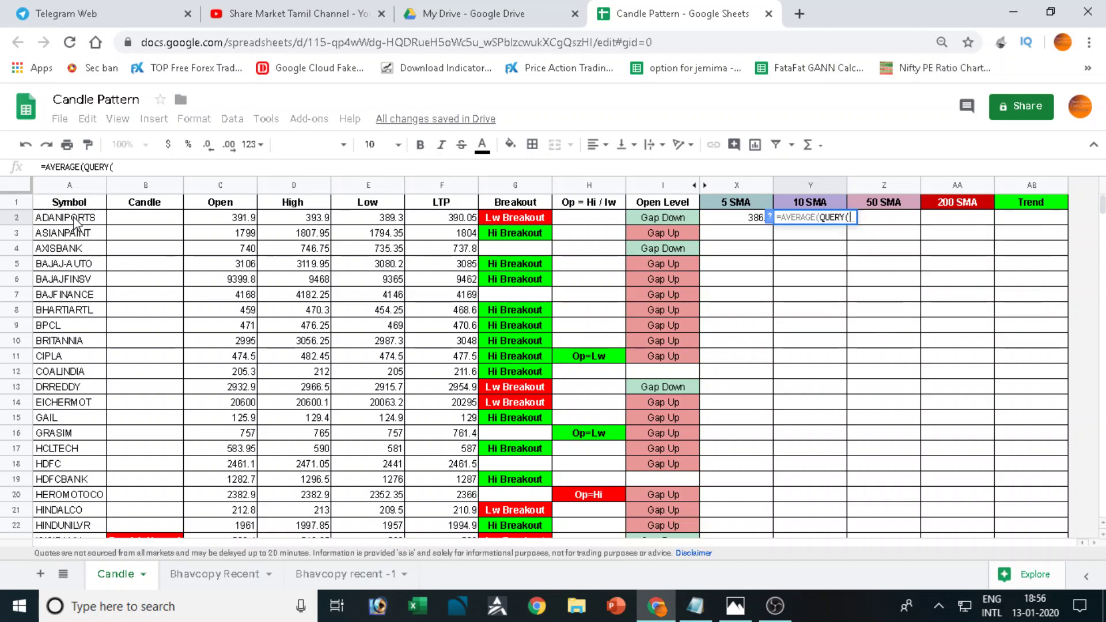
pyautogui.write('sor')
pyautogui.press('Tab')
pyautogui.write('goog')
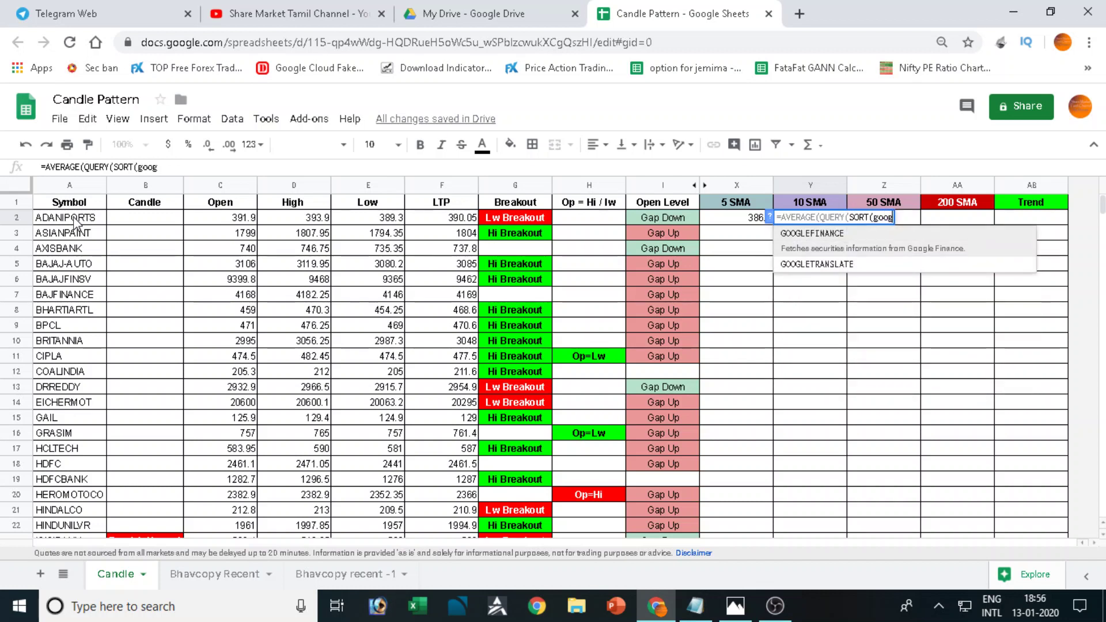
pyautogui.press('Tab')
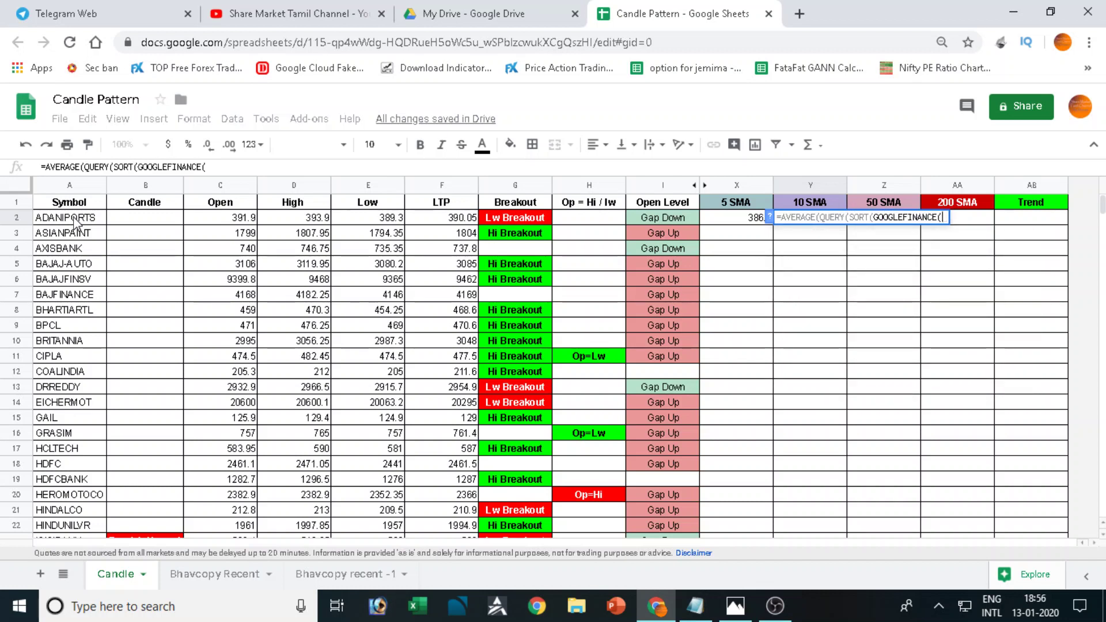
pyautogui.press('Left')
pyautogui.press('Left')
pyautogui.click(75, 222)
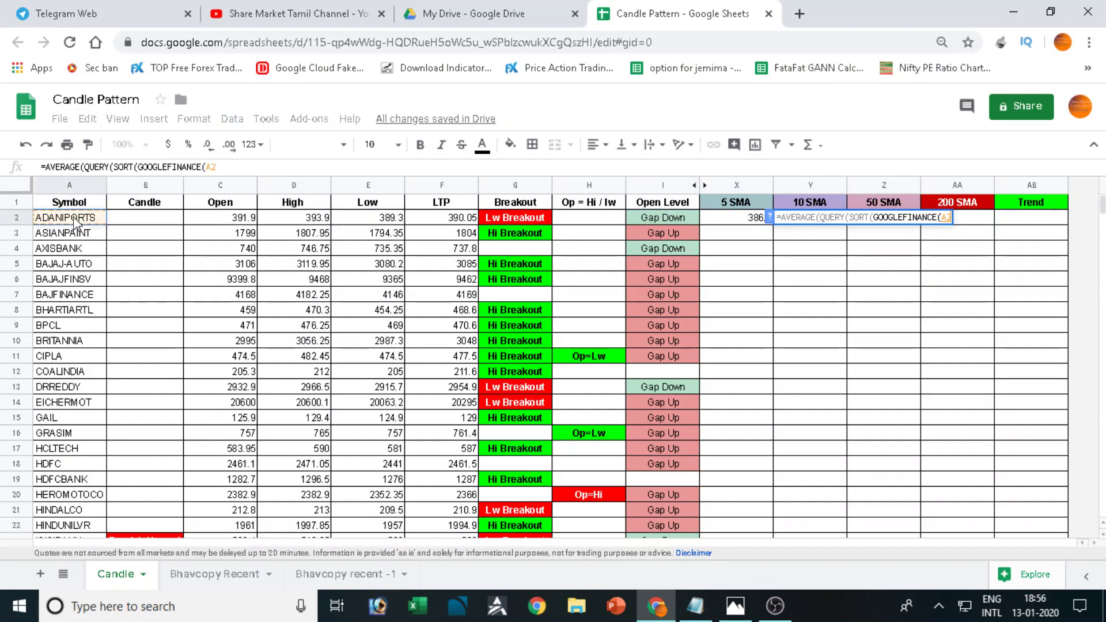
# - Complete it with "price", TODAY()-320 to TODAY() and "select Col2 limit 10", returning #N/A
pyautogui.write(',')
pyautogui.write('"pr')
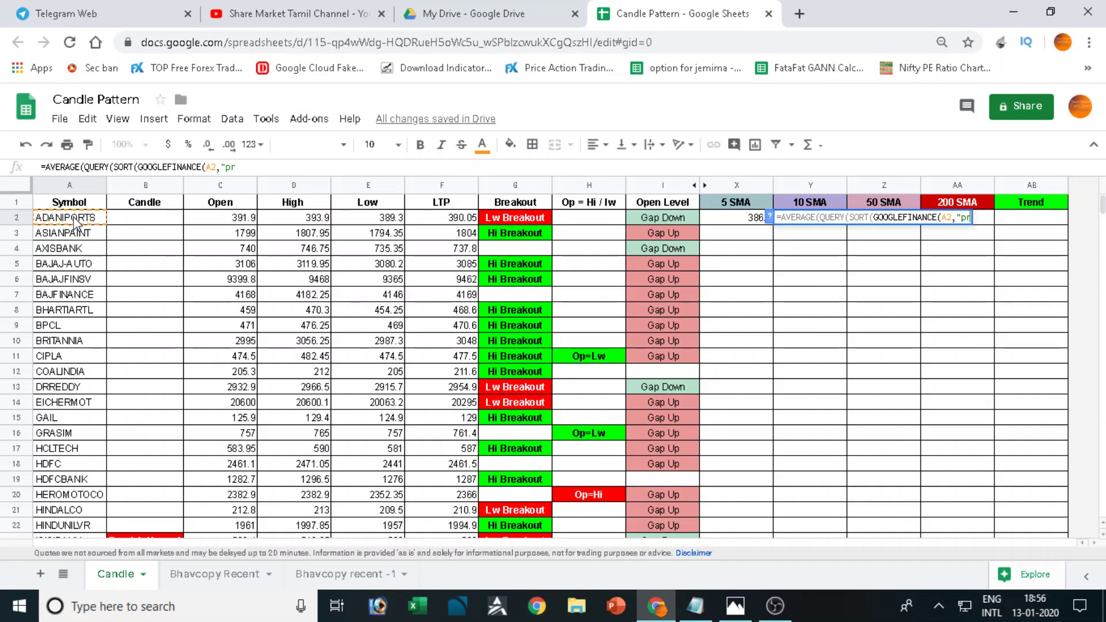
pyautogui.write('ice"')
pyautogui.write(',TODAY(')
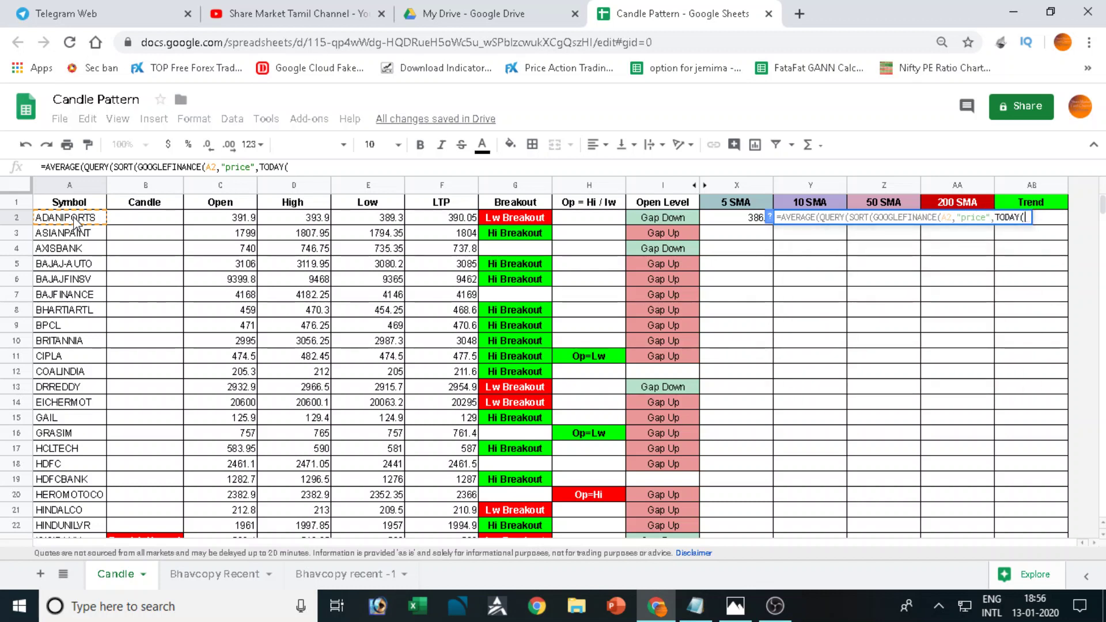
pyautogui.write(')')
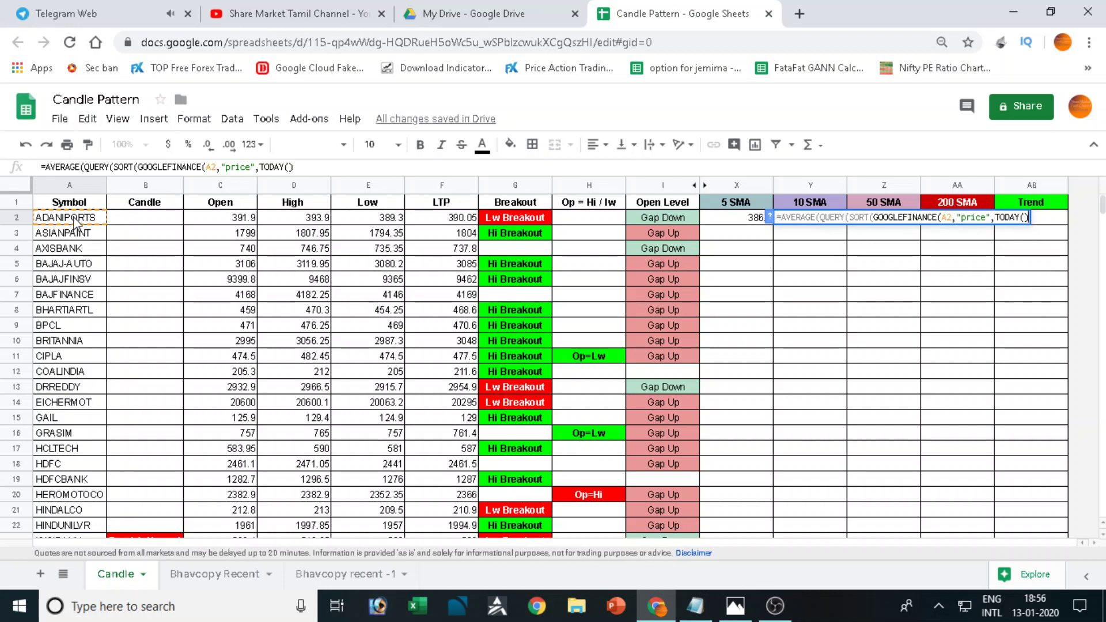
pyautogui.write('-320')
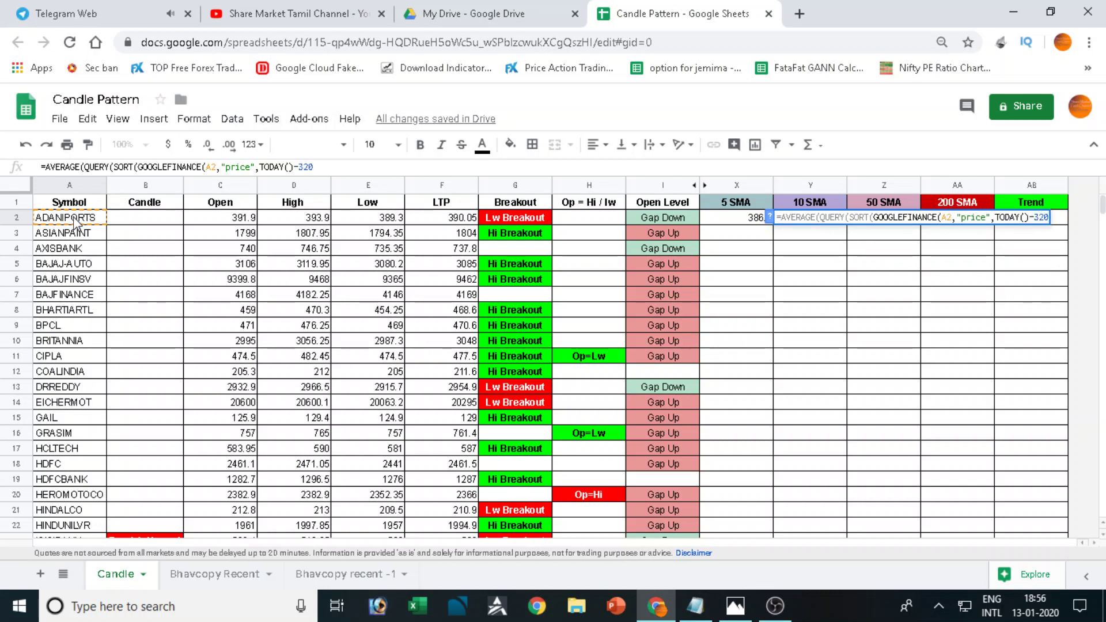
pyautogui.write(',TODAY()')
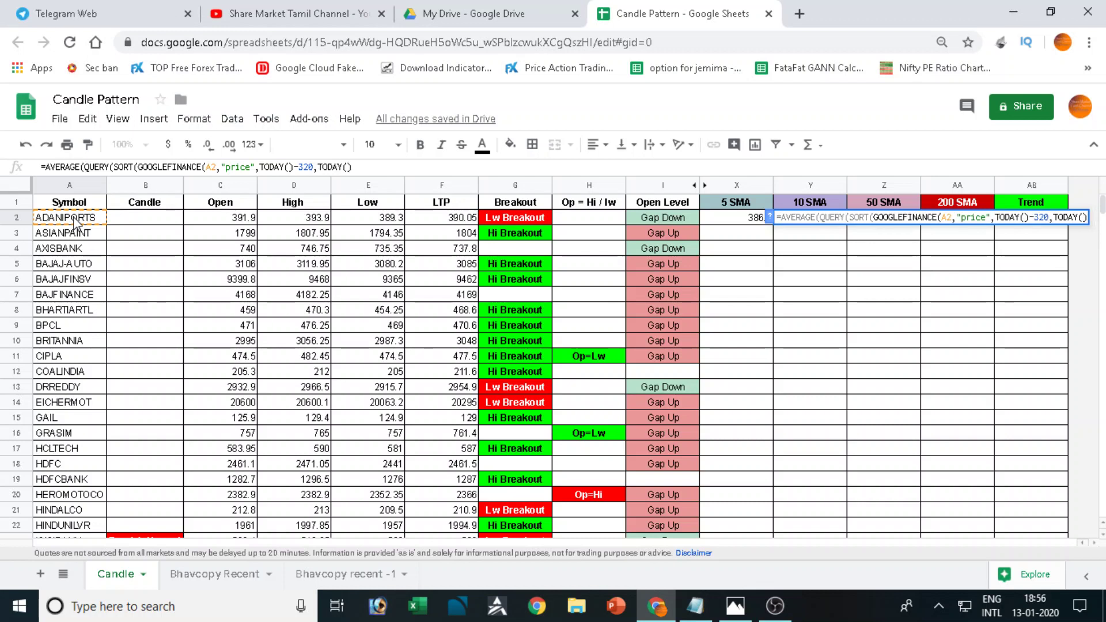
pyautogui.write(',1,')
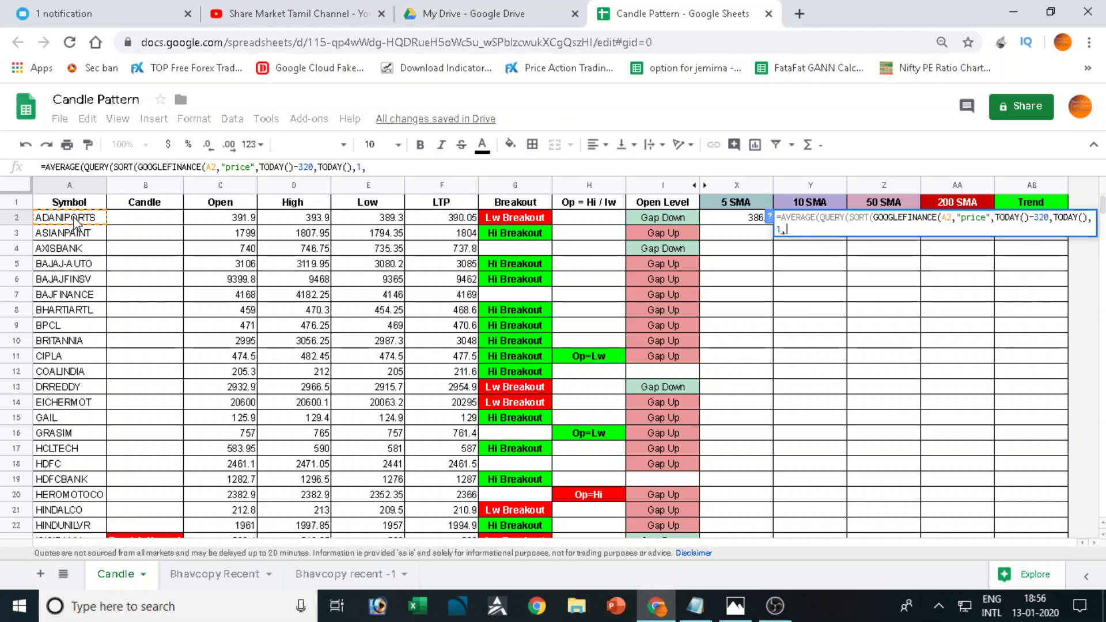
pyautogui.write('0)')
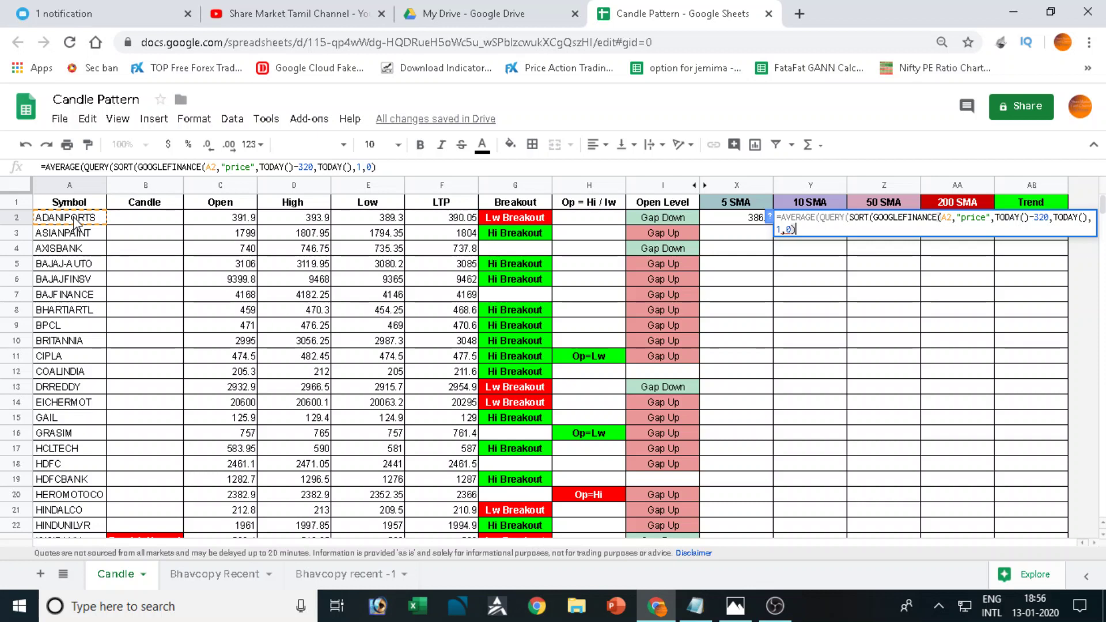
pyautogui.write(',')
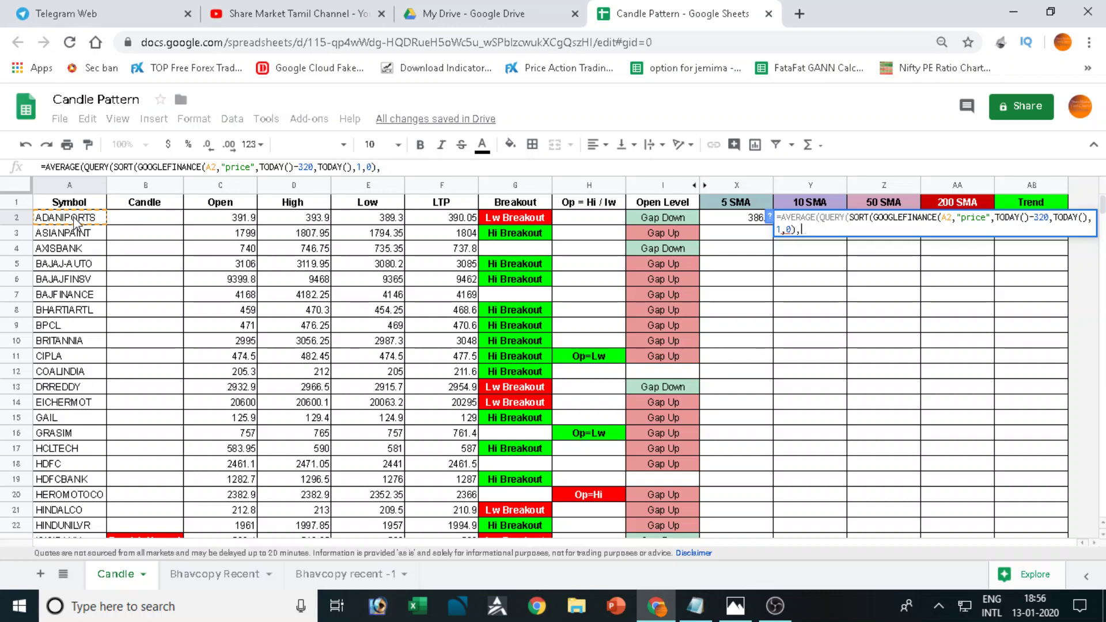
pyautogui.write('"sle')
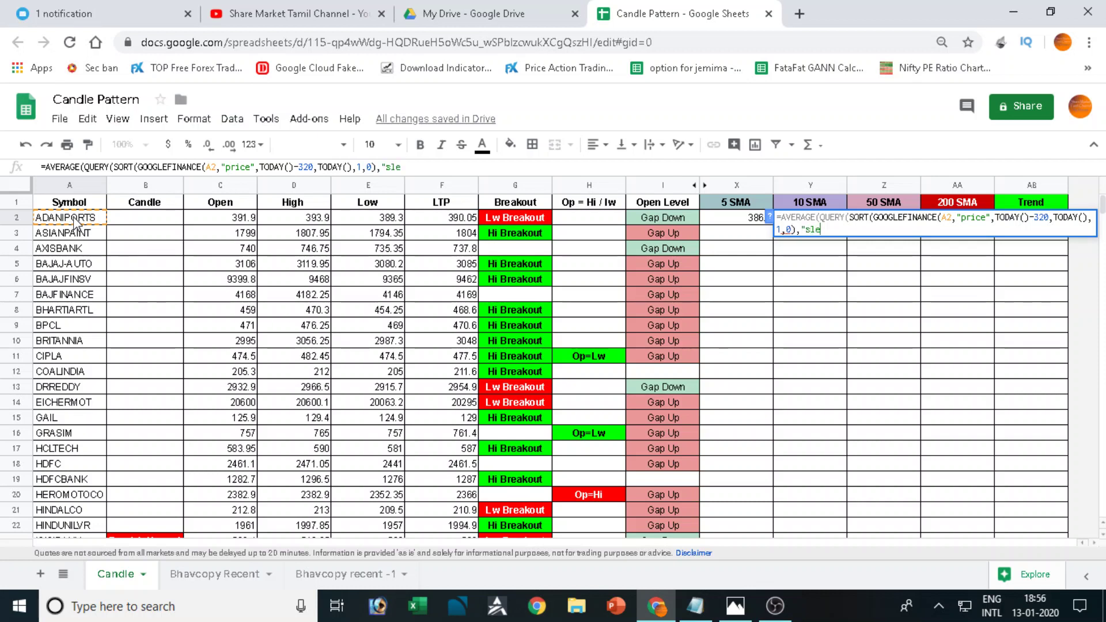
pyautogui.press('BackSpace')
pyautogui.press('BackSpace')
pyautogui.write('elce')
pyautogui.press('BackSpace')
pyautogui.press('BackSpace')
pyautogui.write('ect ')
pyautogui.write('Col2')
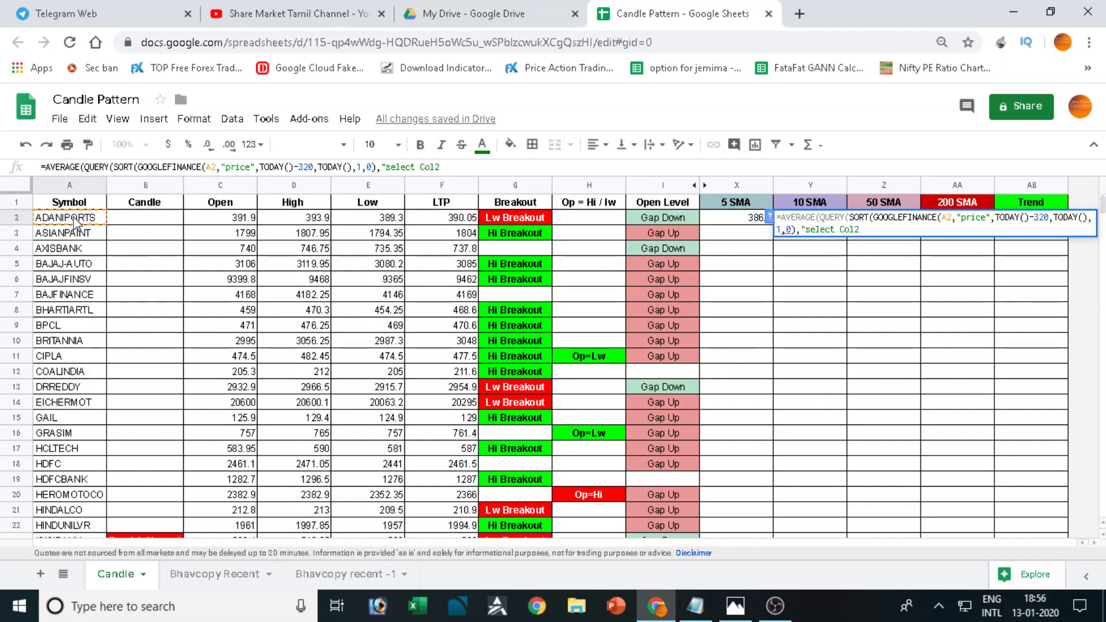
pyautogui.write(' Li')
pyautogui.write('mit')
pyautogui.press('BackSpace')
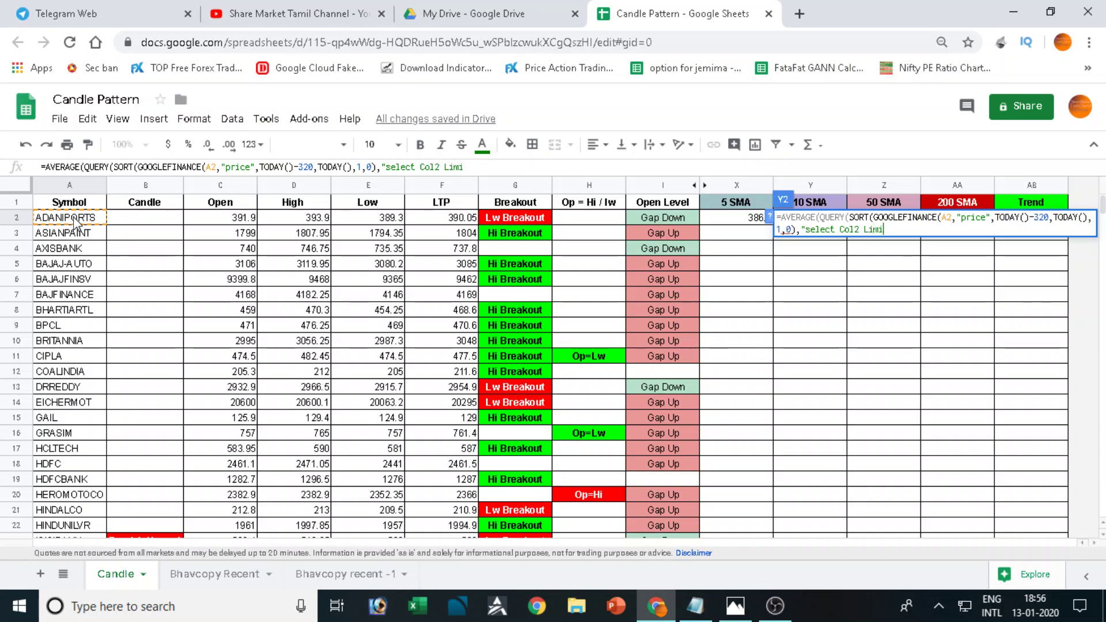
pyautogui.press('BackSpace')
pyautogui.press('BackSpace')
pyautogui.press('BackSpace')
pyautogui.press('BackSpace')
pyautogui.press('BackSpace')
pyautogui.write('lii')
pyautogui.press('BackSpace')
pyautogui.write('mit ')
pyautogui.write('10')
pyautogui.write('")')
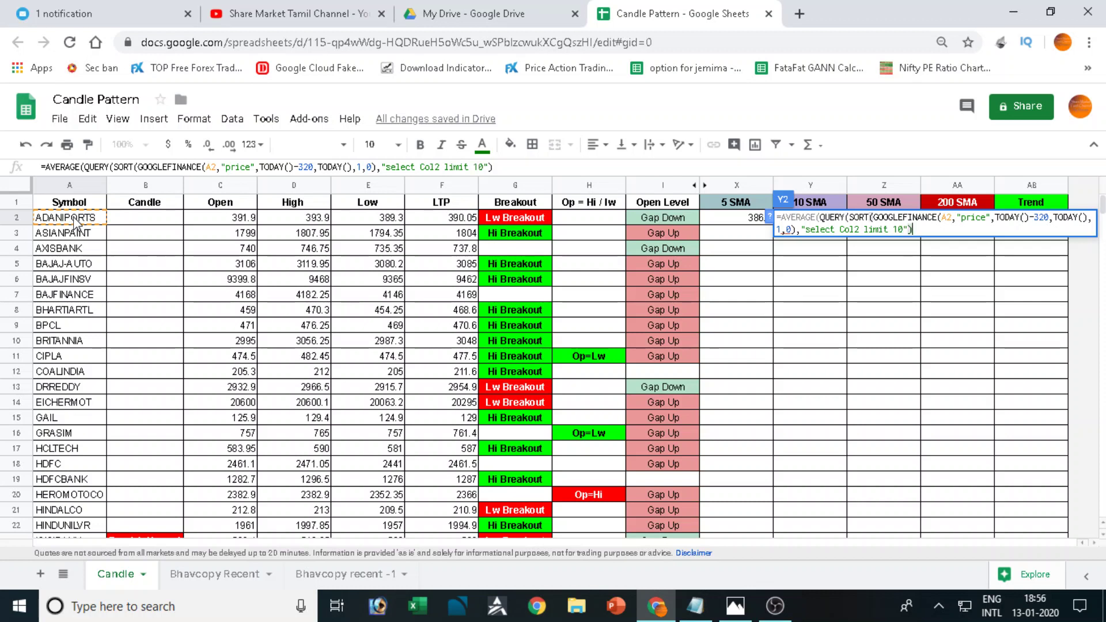
pyautogui.write(')')
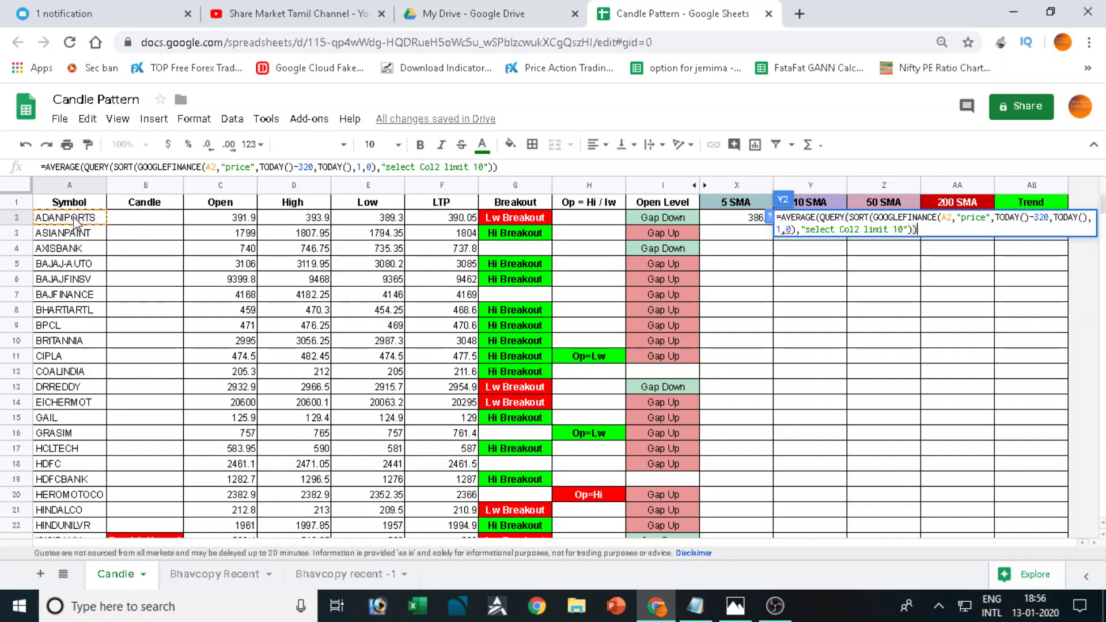
pyautogui.press('Return')
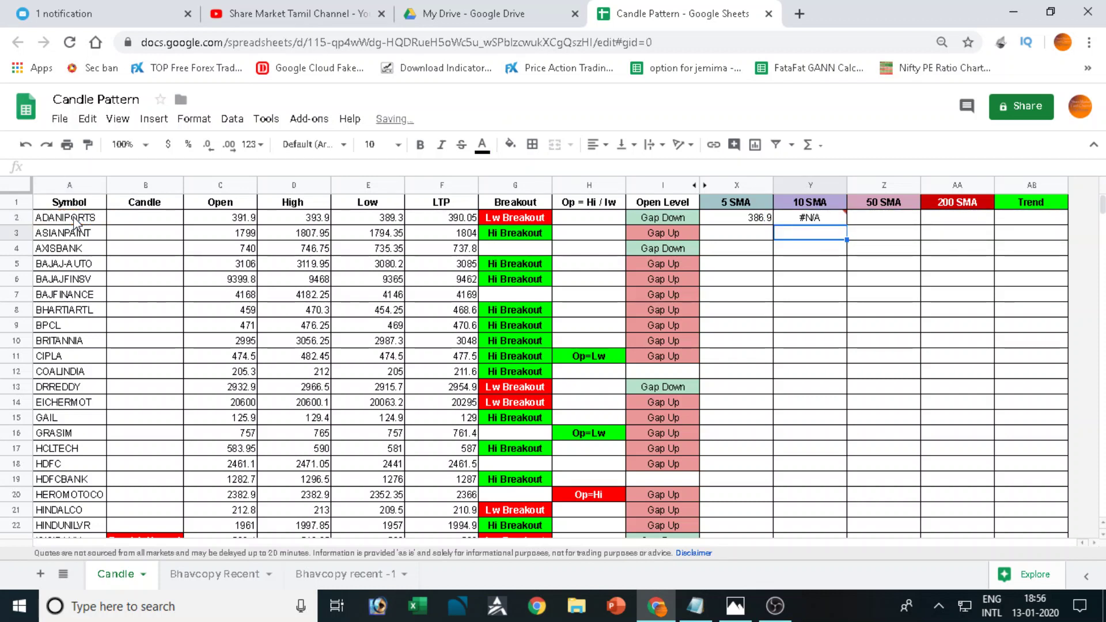
# - Try fixing the parentheses around the TODAY() dates in Y2's formula
pyautogui.press('F2')
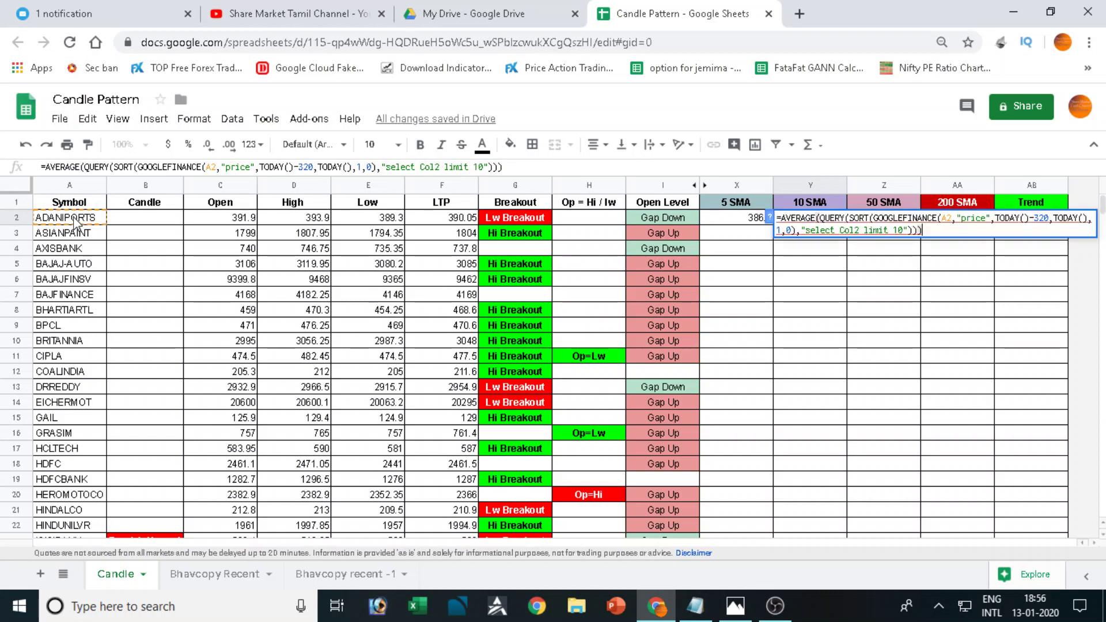
pyautogui.press('Right')
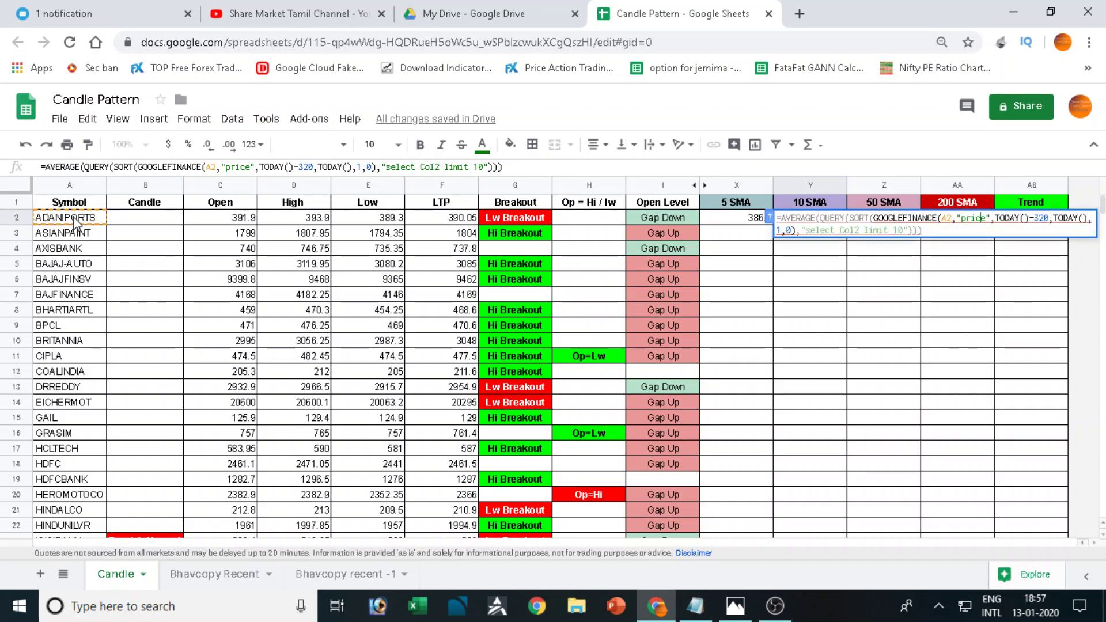
pyautogui.press('Right')
pyautogui.press('Right')
pyautogui.press('Right')
pyautogui.press('Right')
pyautogui.press('Right')
pyautogui.press('Right')
pyautogui.write(')')
pyautogui.press('Return')
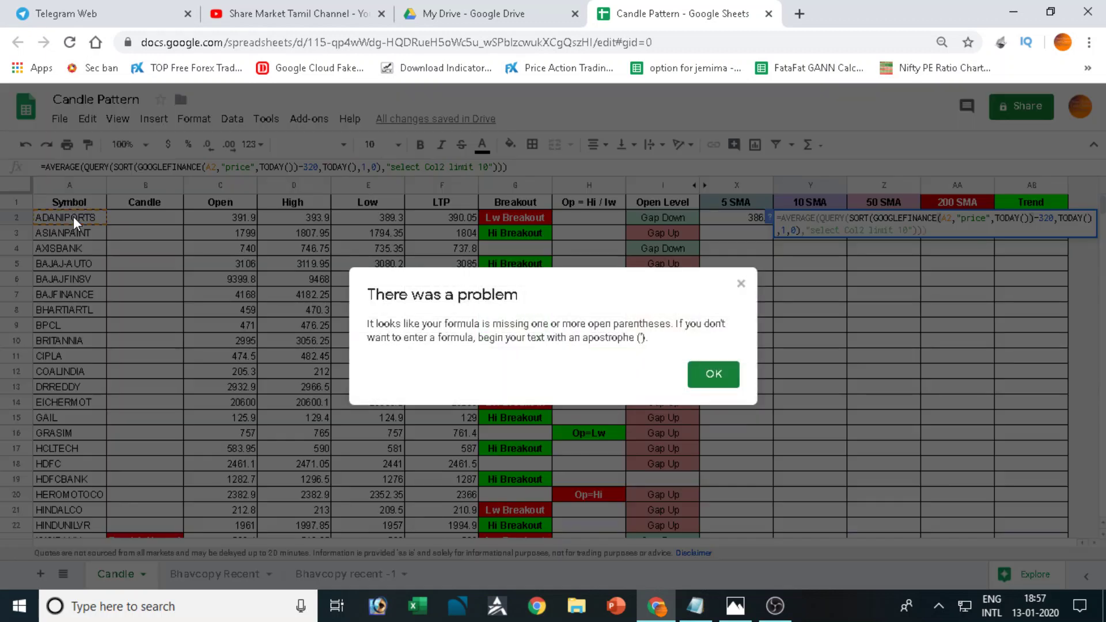
pyautogui.press('Return')
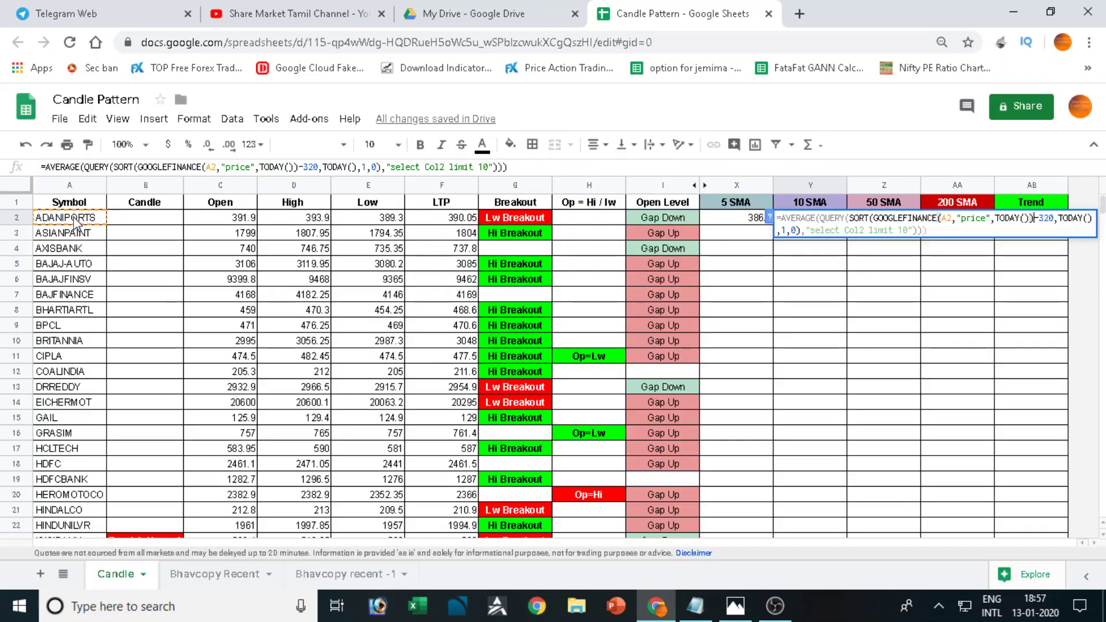
pyautogui.press('BackSpace')
pyautogui.press('Right')
pyautogui.press('Right')
pyautogui.press('Right')
pyautogui.press('Right')
pyautogui.press('Right')
pyautogui.press('Right')
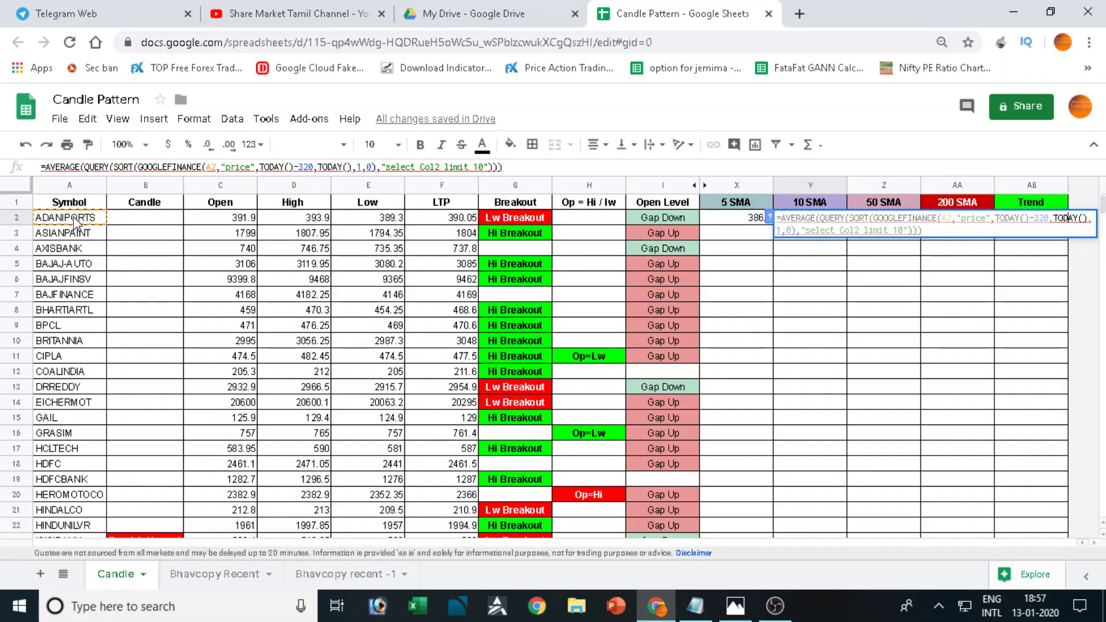
pyautogui.press('Right')
pyautogui.press('Right')
pyautogui.press('Right')
pyautogui.write(')')
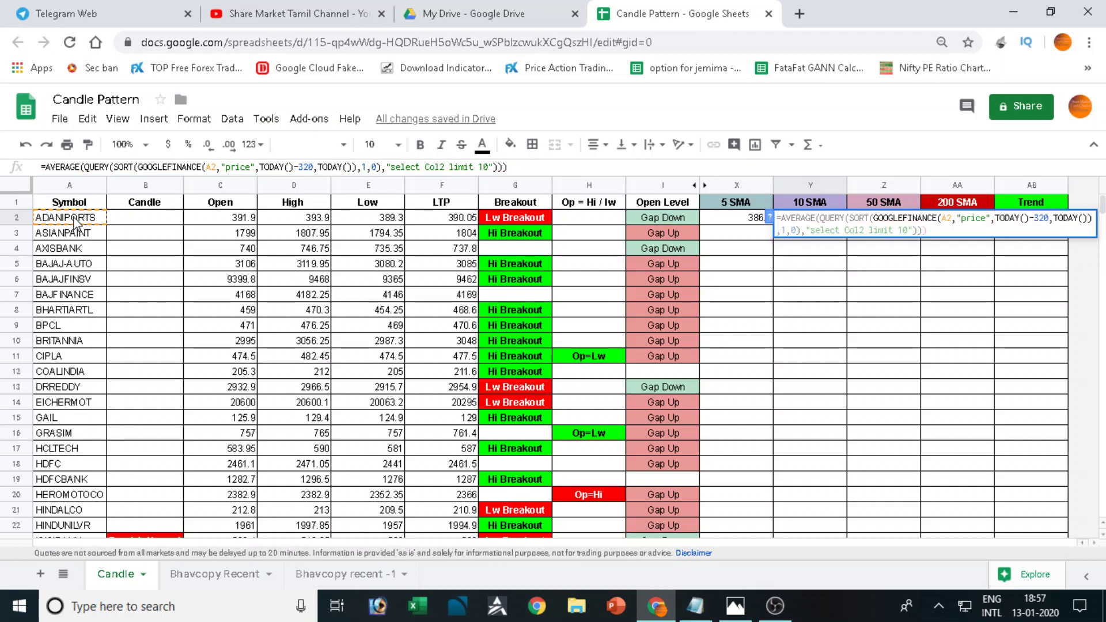
pyautogui.press('Return')
pyautogui.press('Return')
pyautogui.press('Right')
pyautogui.press('Return')
pyautogui.press('Return')
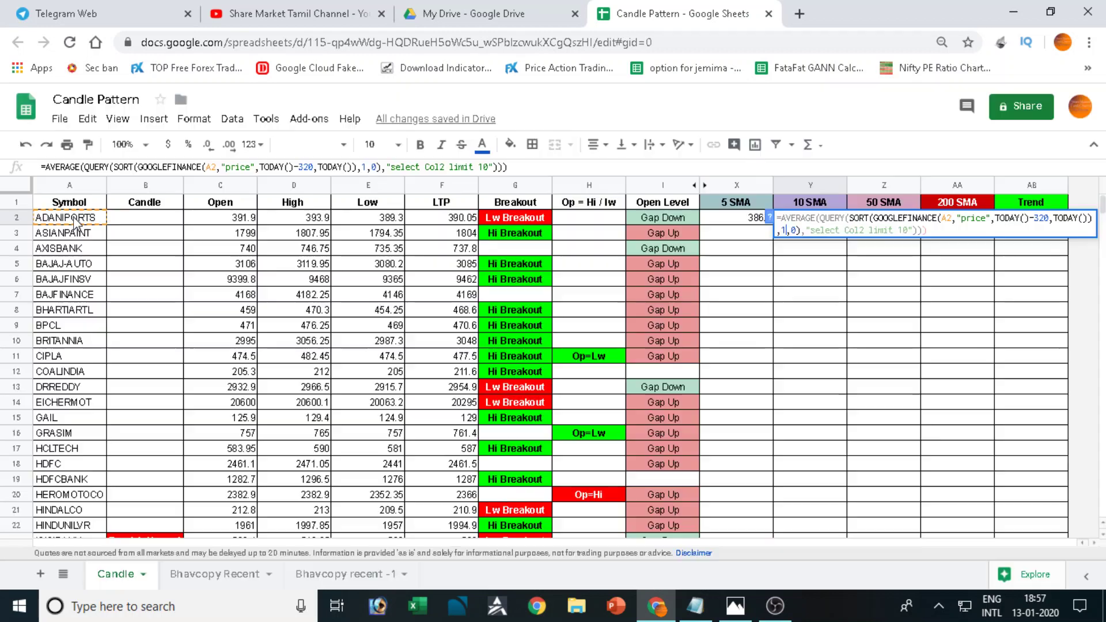
pyautogui.hotkey('shift', 'Return')
# - Compare the working X2 formula with the broken Y2 formula
pyautogui.press('Left')
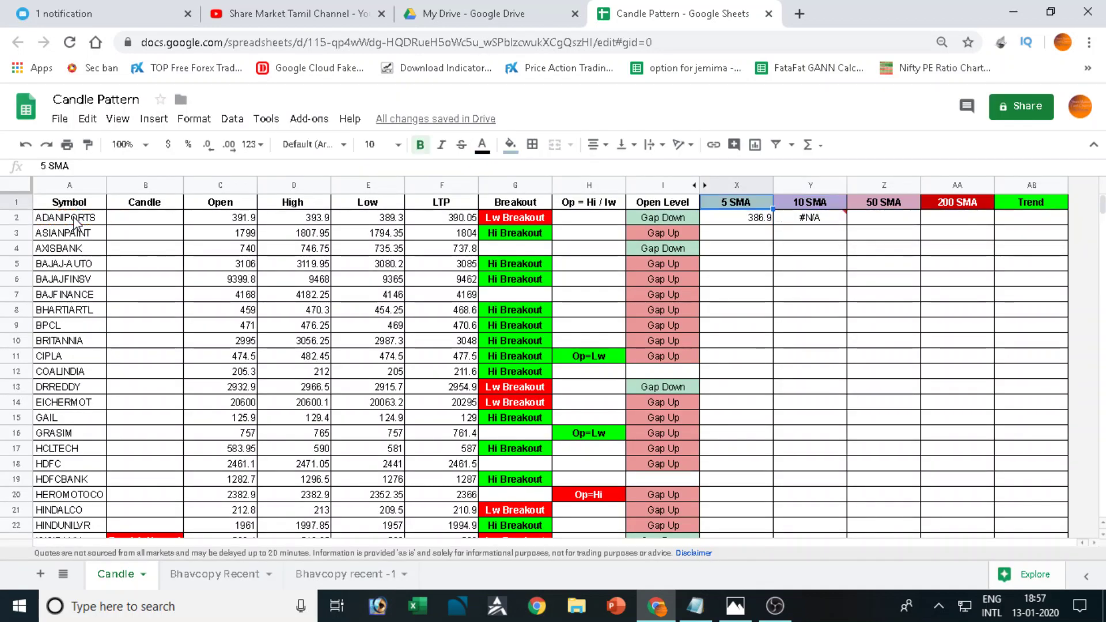
pyautogui.press('Down')
pyautogui.press('Right')
pyautogui.press('Left')
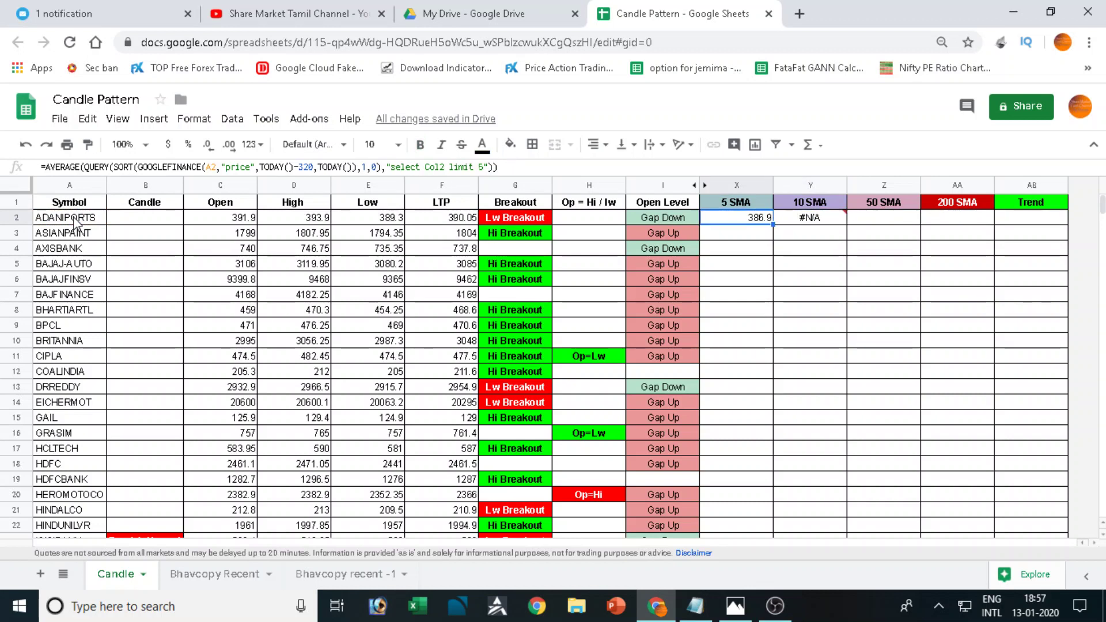
pyautogui.press('Right')
pyautogui.press('Left')
pyautogui.press('Right')
pyautogui.press('Left')
# - Replace Y2 with X2's formula changed to limit 10, giving 380.975
pyautogui.press('Return')
pyautogui.hotkey('shift', 'Left')
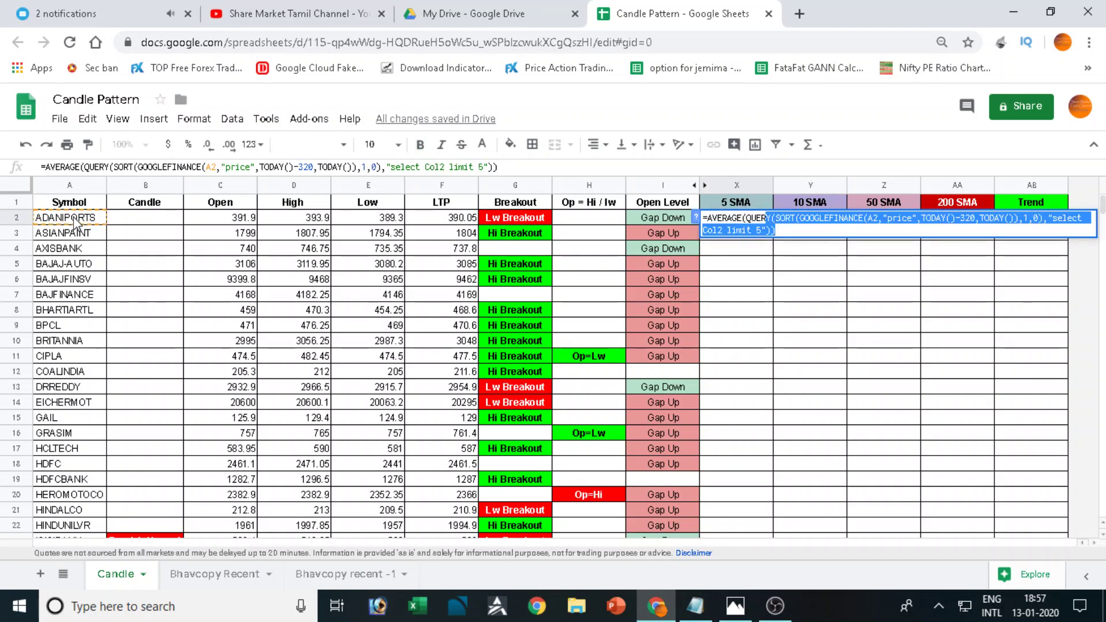
pyautogui.hotkey('shift', 'Left')
pyautogui.hotkey('shift', 'Left')
pyautogui.hotkey('shift', 'Left')
pyautogui.hotkey('shift', 'Left')
pyautogui.hotkey('shift', 'Left')
pyautogui.hotkey('shift', 'Left')
pyautogui.hotkey('ctrl', 'c')
pyautogui.press('Escape')
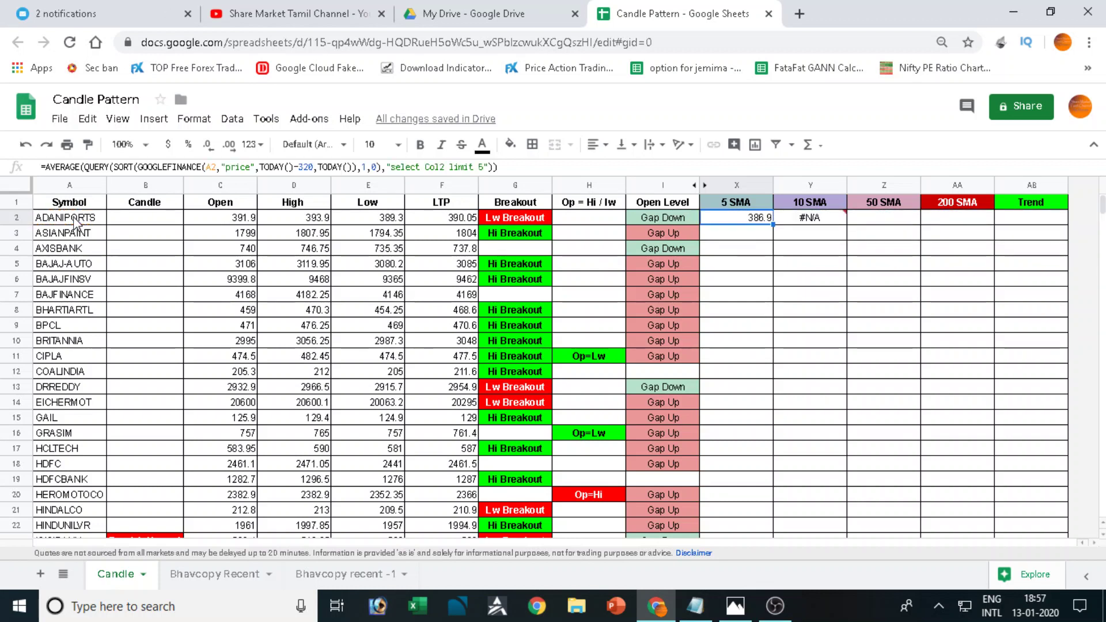
pyautogui.press('Right')
pyautogui.press('Return')
pyautogui.hotkey('shift', 'Up')
pyautogui.hotkey('shift', 'Left')
pyautogui.hotkey('shift', 'Left')
pyautogui.hotkey('shift', 'Left')
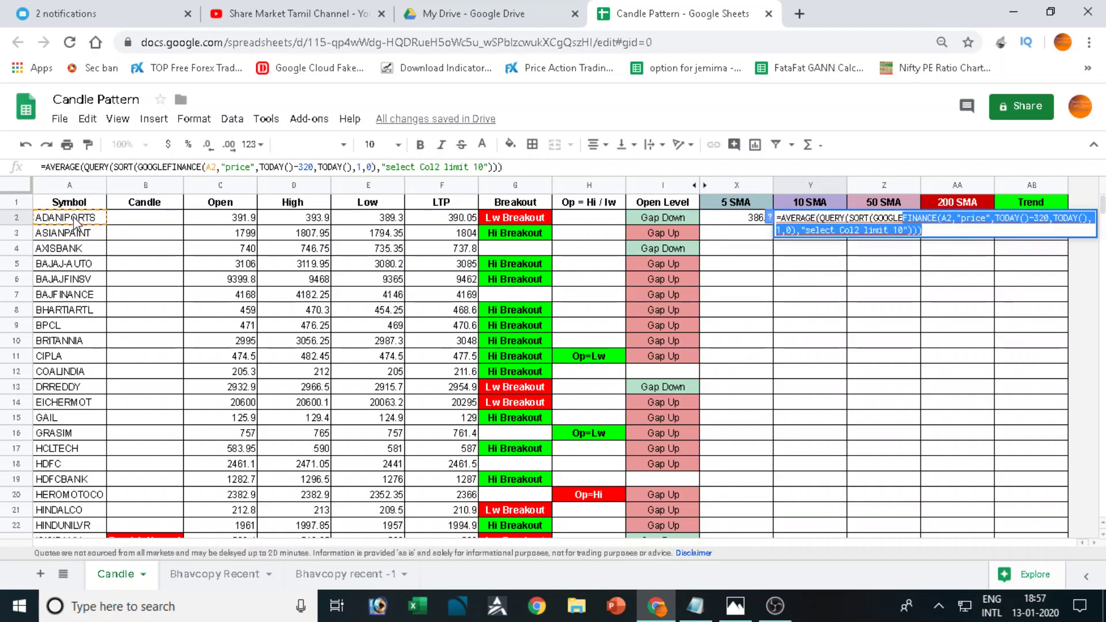
pyautogui.hotkey('shift', 'Left')
pyautogui.hotkey('shift', 'Left')
pyautogui.hotkey('shift', 'Left')
pyautogui.hotkey('shift', 'Left')
pyautogui.hotkey('shift', 'Left')
pyautogui.hotkey('shift', 'Left')
pyautogui.write('=AVERAGE(QUERY(SORT(GOOGLEFINANCE(A2,"price",TODAY()-320,TODAY()),1,0),"select Col2 limit 5"))')
pyautogui.press('Left')
pyautogui.press('Left')
pyautogui.press('Left')
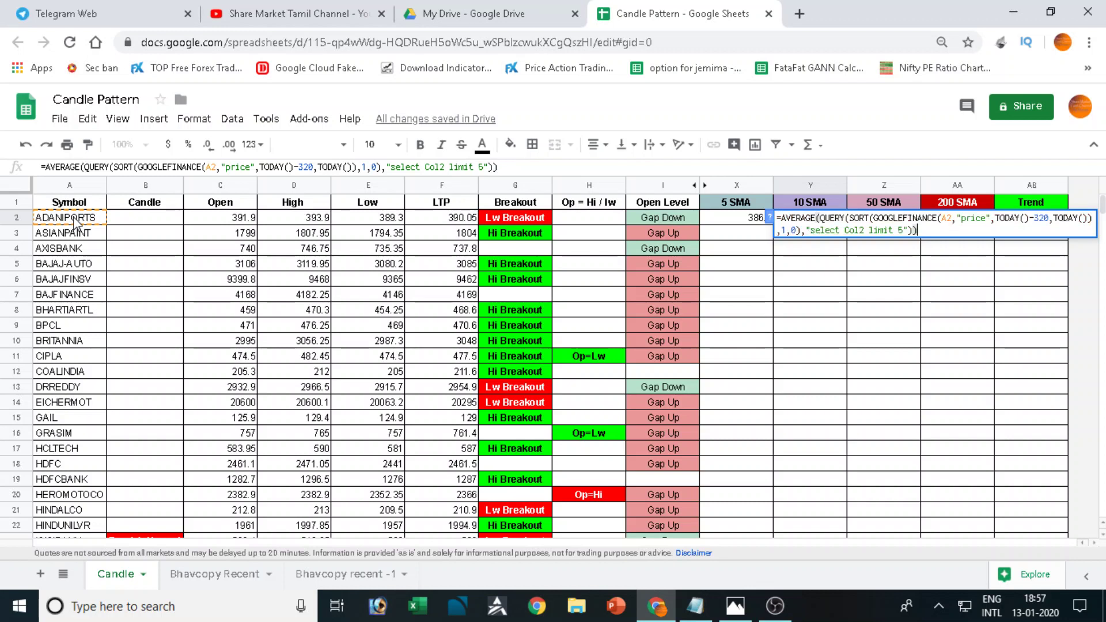
pyautogui.press('BackSpace')
pyautogui.write('10')
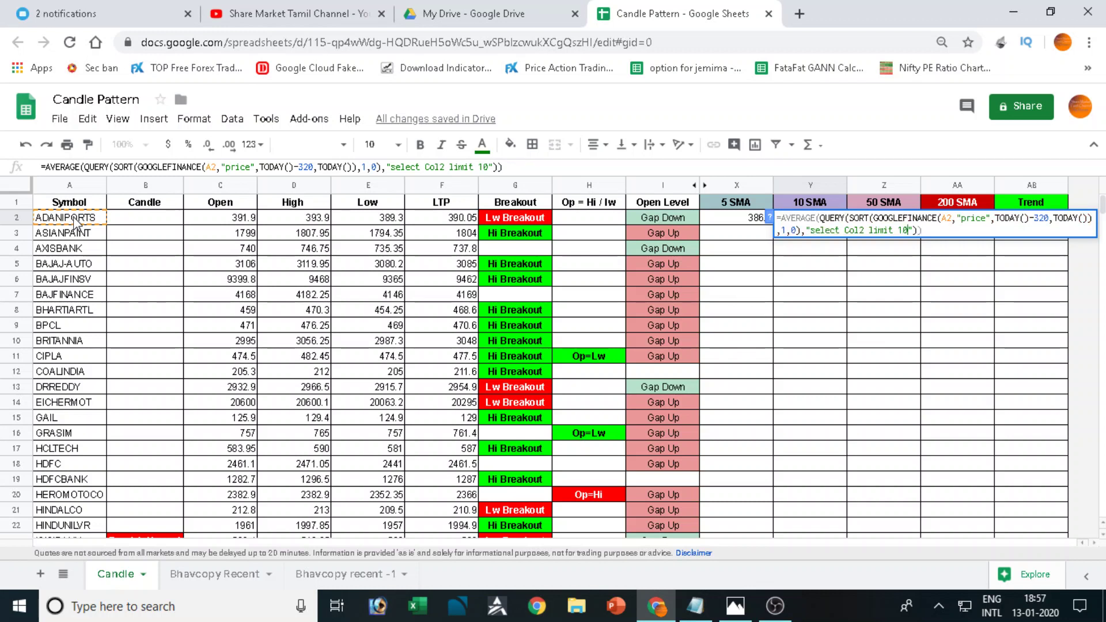
pyautogui.press('Return')
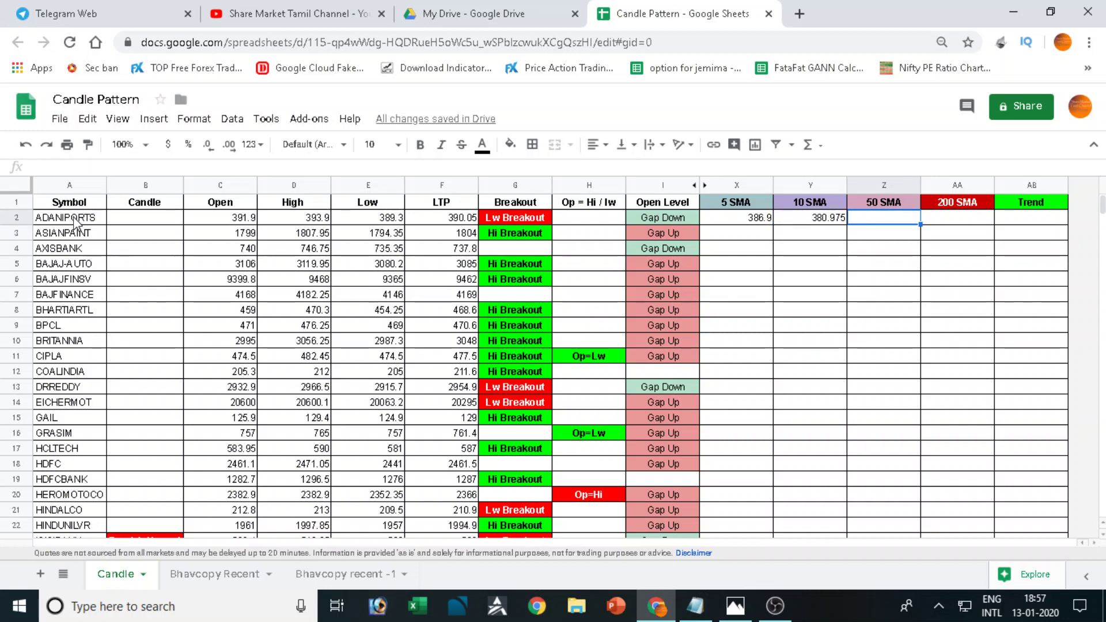
# - Paste the SMA formula into Z2 with limit 50, giving 375.491
pyautogui.press('Return')
pyautogui.hotkey('ctrl', 'v')
pyautogui.press('Left')
pyautogui.press('Left')
pyautogui.press('Left')
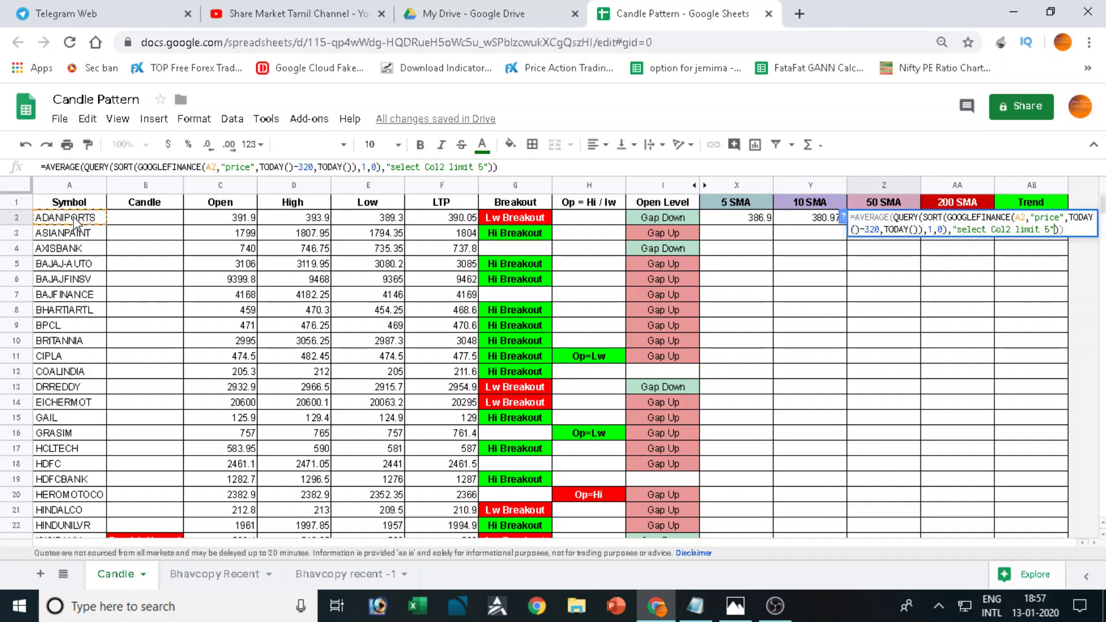
pyautogui.write('0')
pyautogui.press('Return')
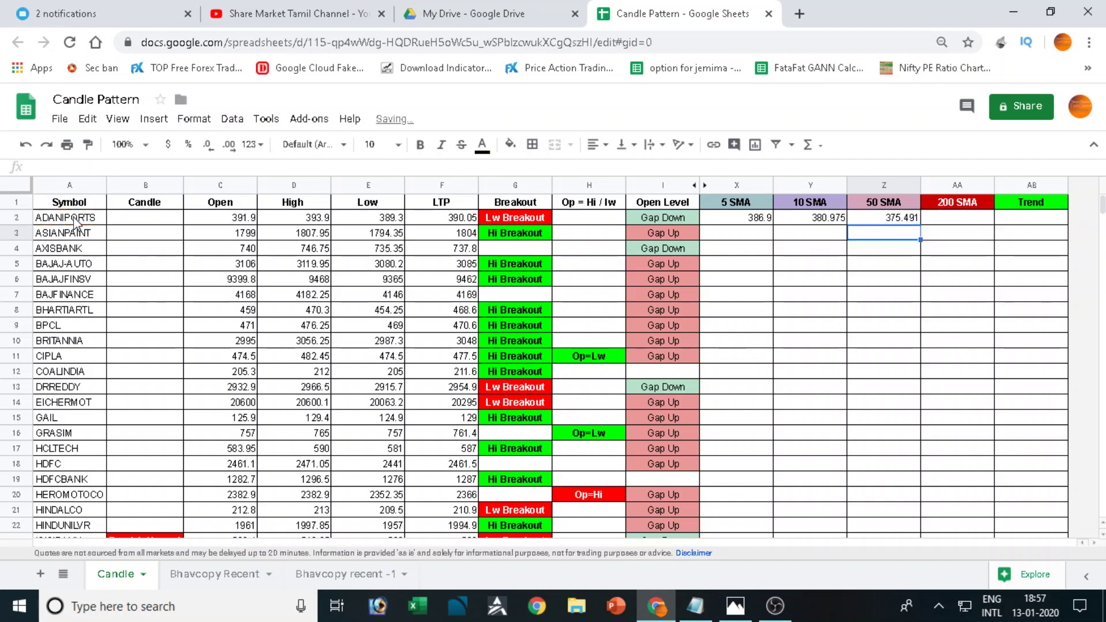
# - Paste the SMA formula into AA2 with limit 200, giving 386.76525
pyautogui.press('Up')
pyautogui.press('Right')
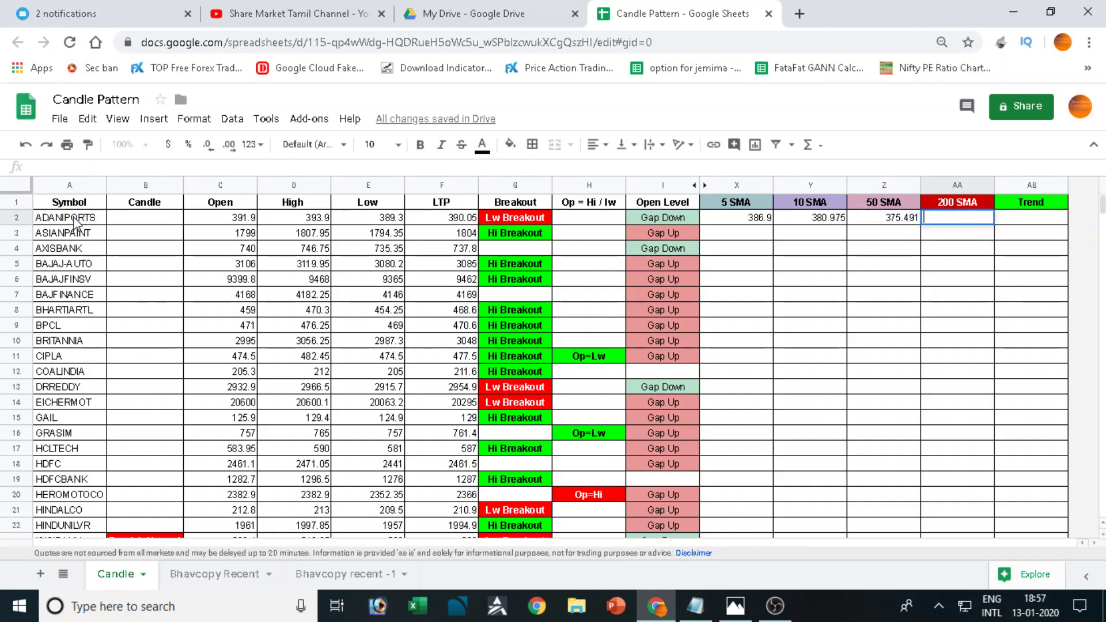
pyautogui.hotkey('ctrl', 'v')
pyautogui.press('Left')
pyautogui.press('Left')
pyautogui.press('Left')
pyautogui.press('BackSpace')
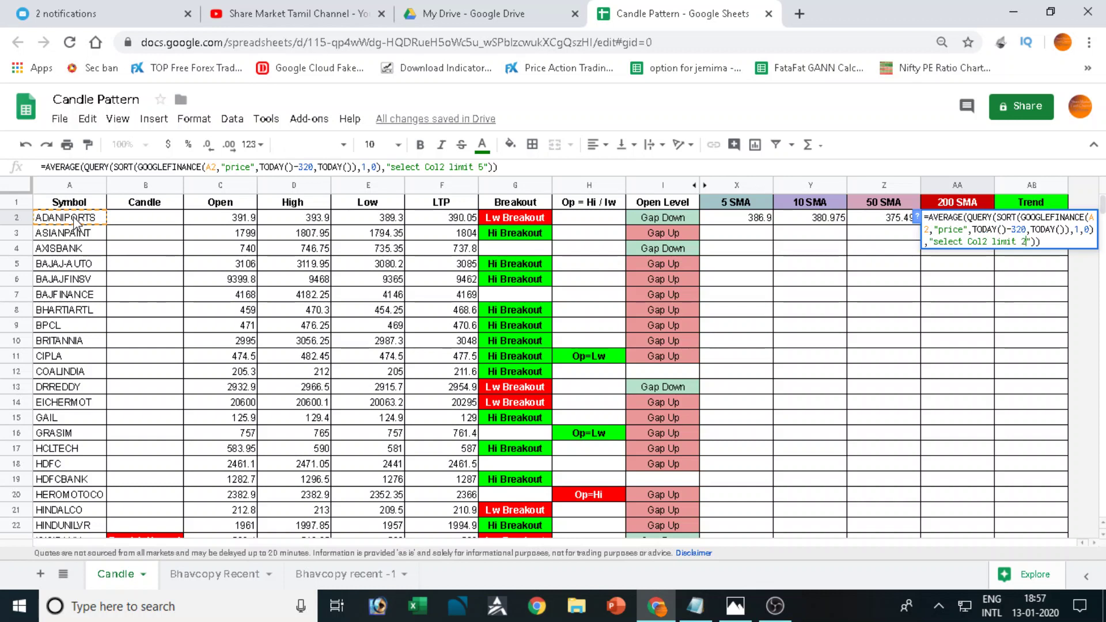
pyautogui.write('200')
pyautogui.press('Return')
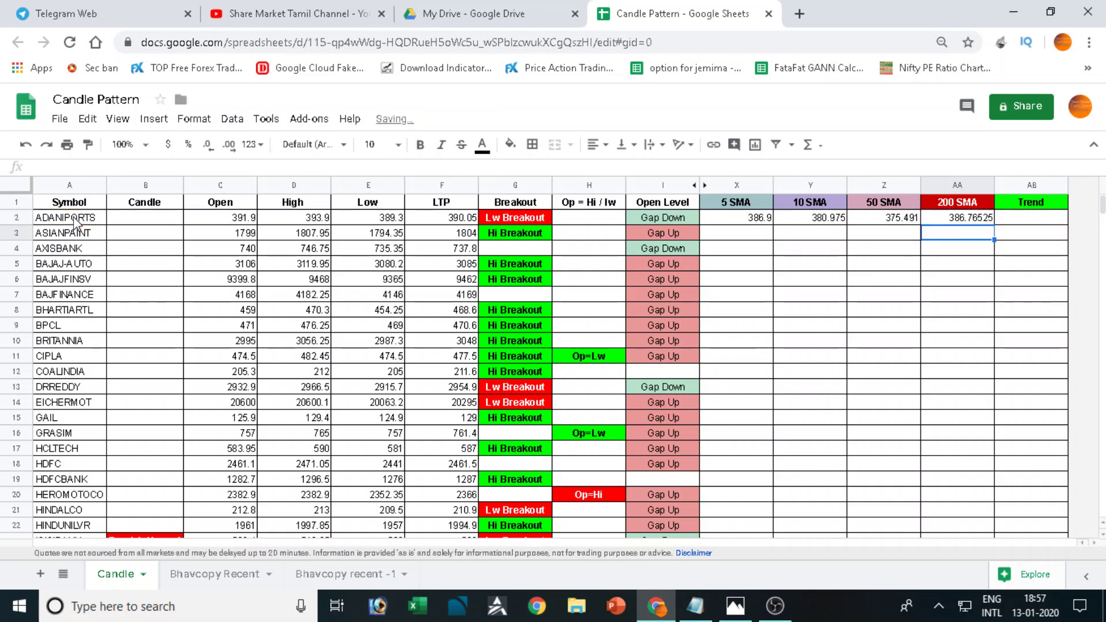
# - Reduce X2:AA2 to one decimal place: 386.9, 381.0, 375.5 and 386.8
pyautogui.click(958, 219)
pyautogui.keyDown('shift'); pyautogui.click(737, 217); pyautogui.keyUp('shift')
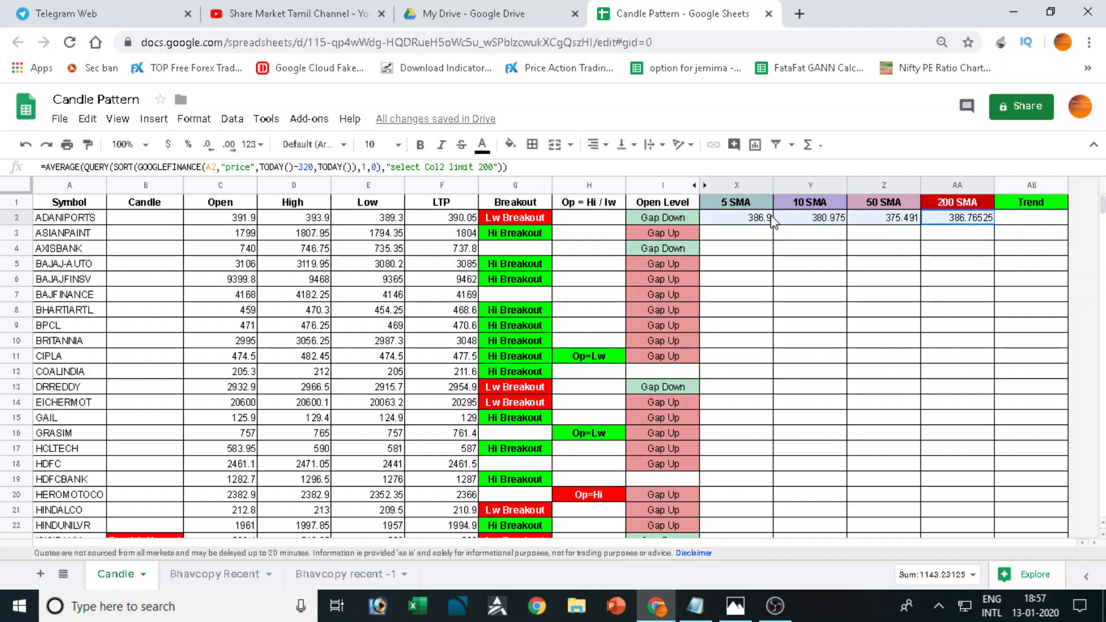
pyautogui.click(204, 151)
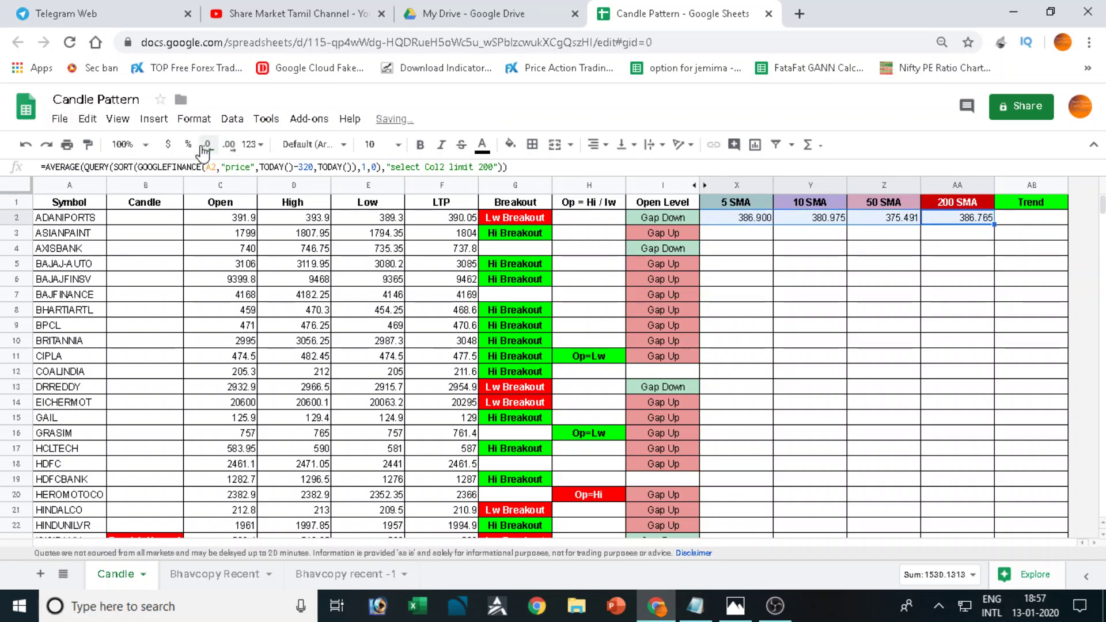
pyautogui.click(203, 153)
pyautogui.click(203, 152)
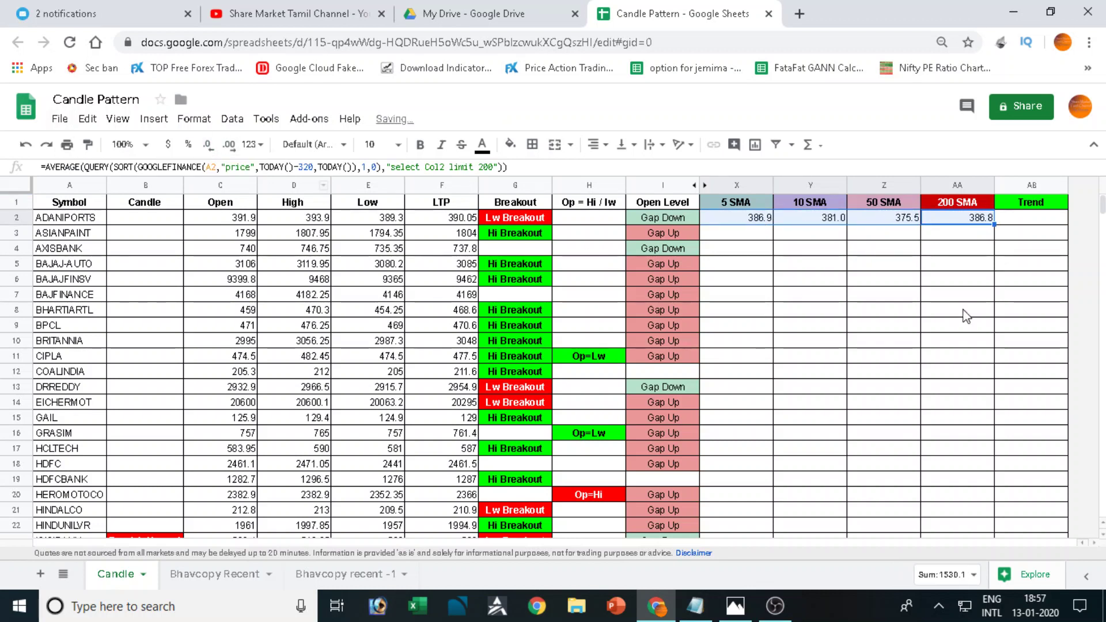
pyautogui.click(915, 314)
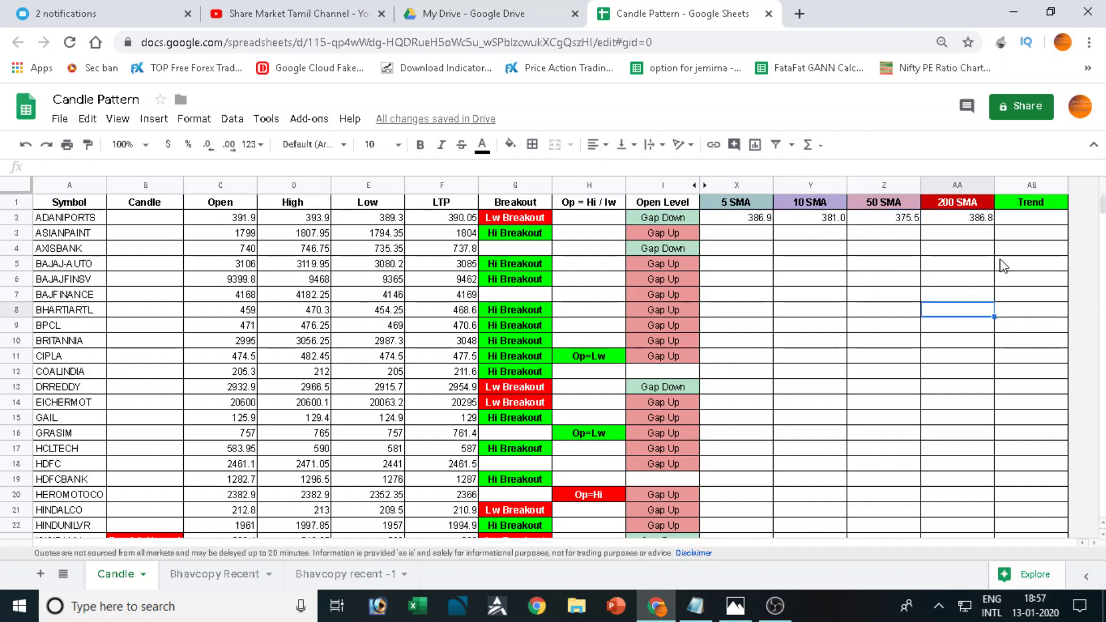
pyautogui.click(1023, 222)
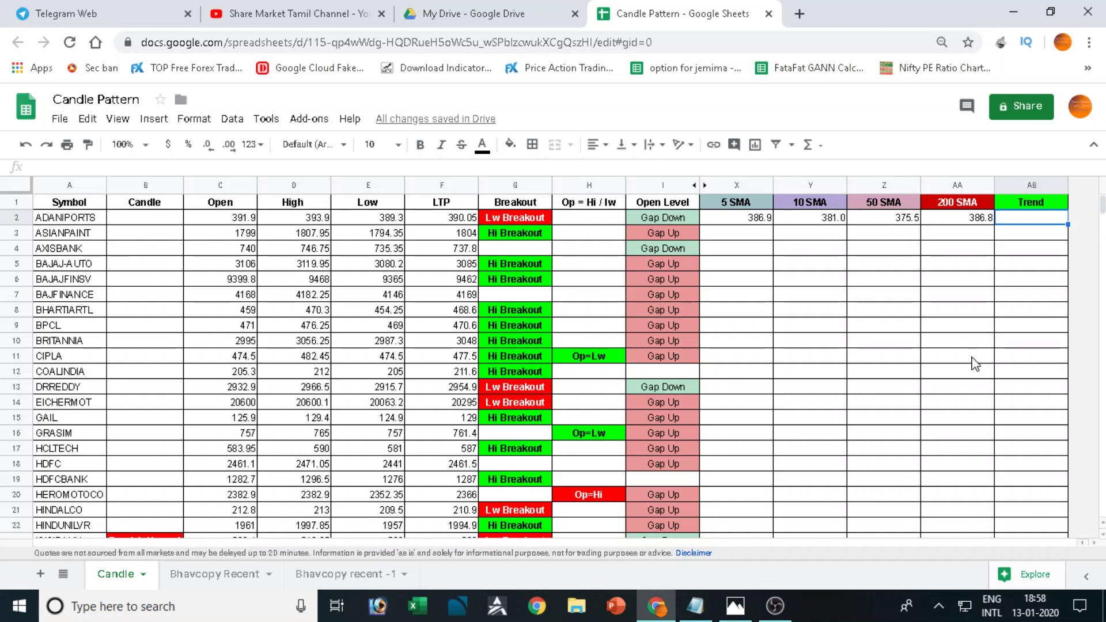
# - Start AB2's formula with =IF(AND(Y2>Z2,Z2>AA2) for the Up Trend label
pyautogui.write('=if')
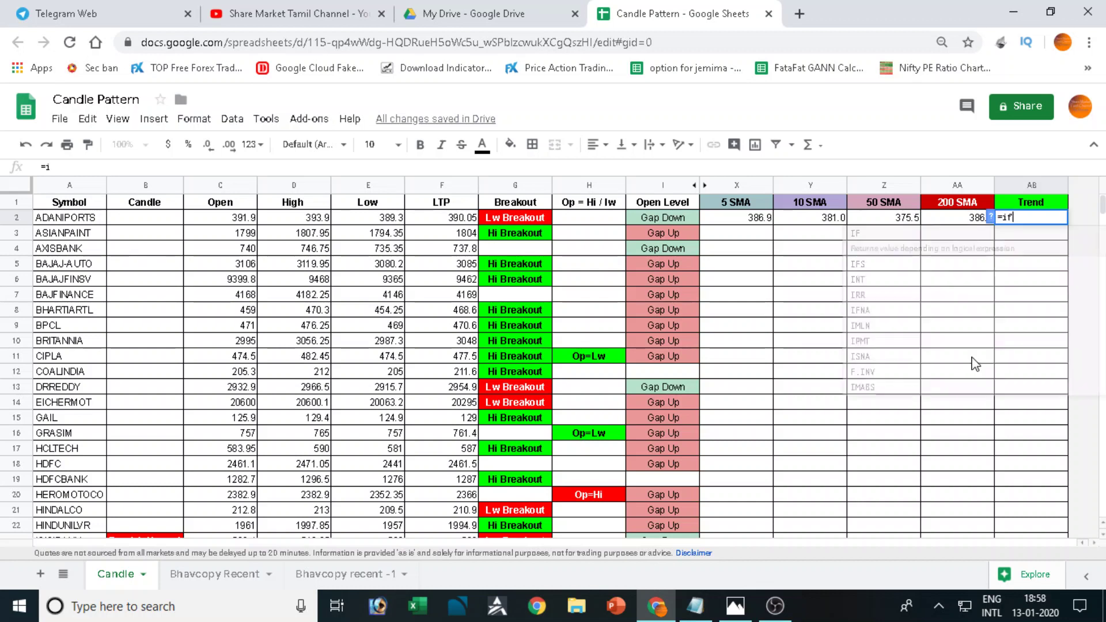
pyautogui.write('(')
pyautogui.press('Left')
pyautogui.press('Left')
pyautogui.press('Left')
pyautogui.press('Left')
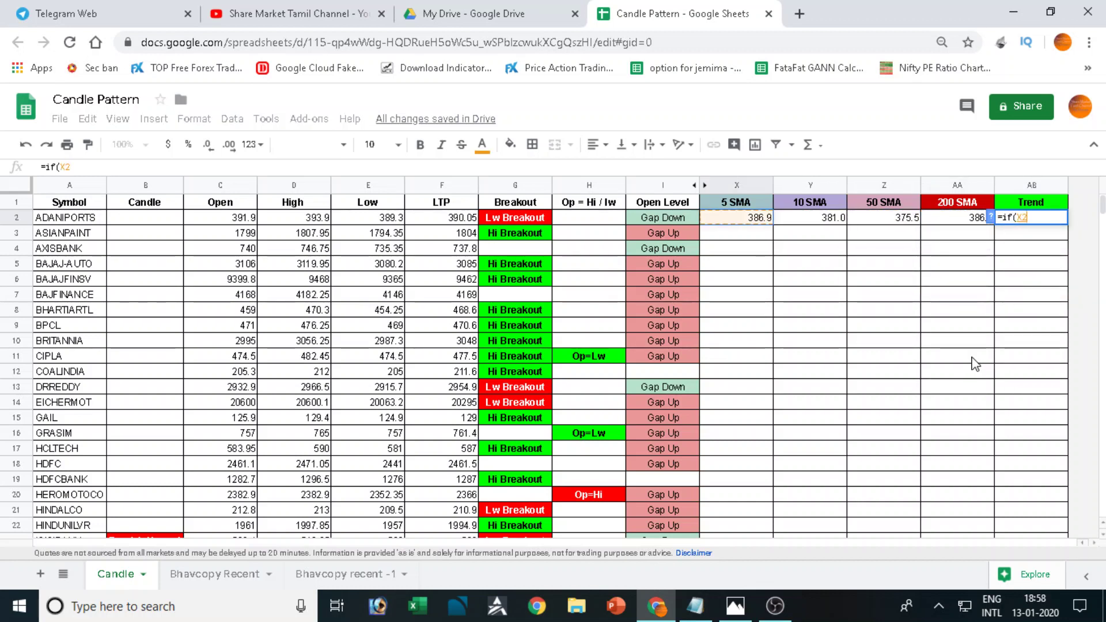
pyautogui.write('>')
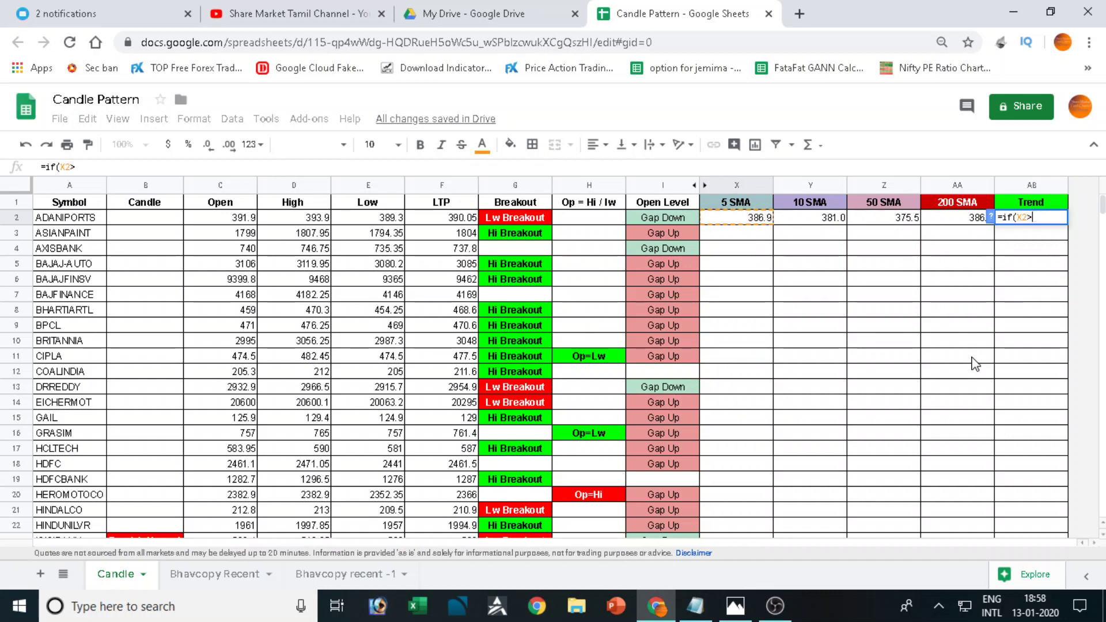
pyautogui.press('BackSpace')
pyautogui.press('BackSpace')
pyautogui.press('BackSpace')
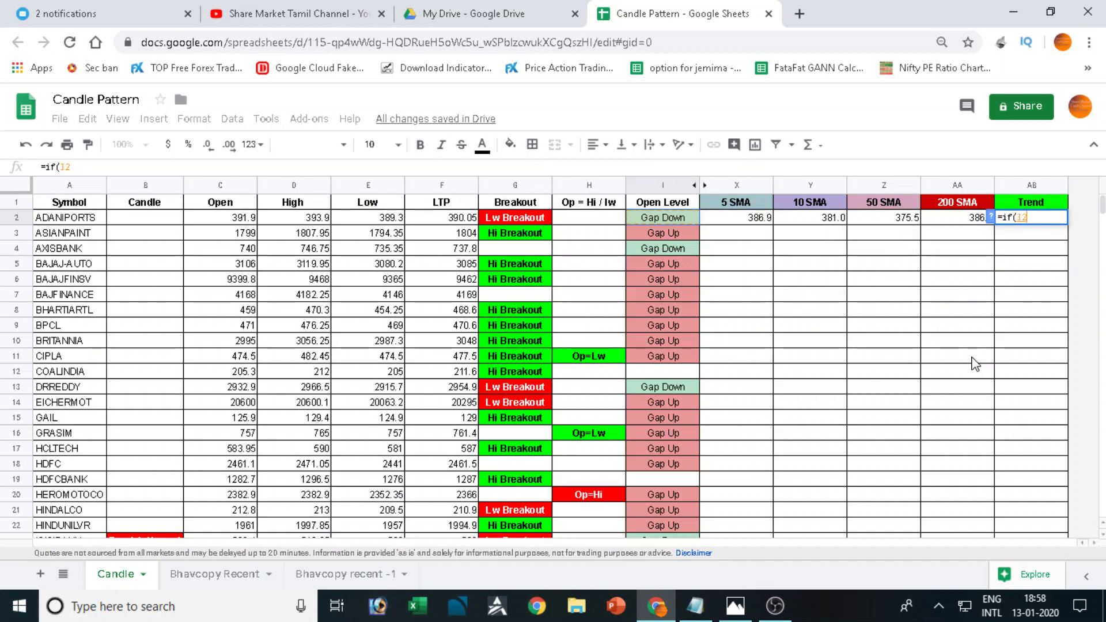
pyautogui.write('Y2>')
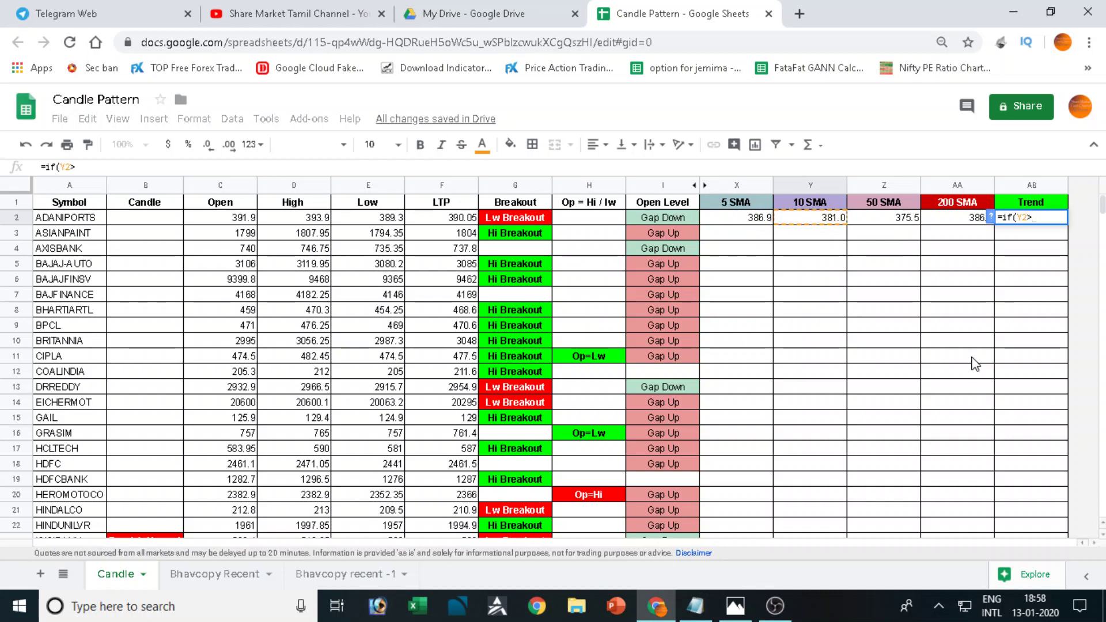
pyautogui.write('Z2')
pyautogui.press('BackSpace')
pyautogui.press('BackSpace')
pyautogui.press('BackSpace')
pyautogui.write('A')
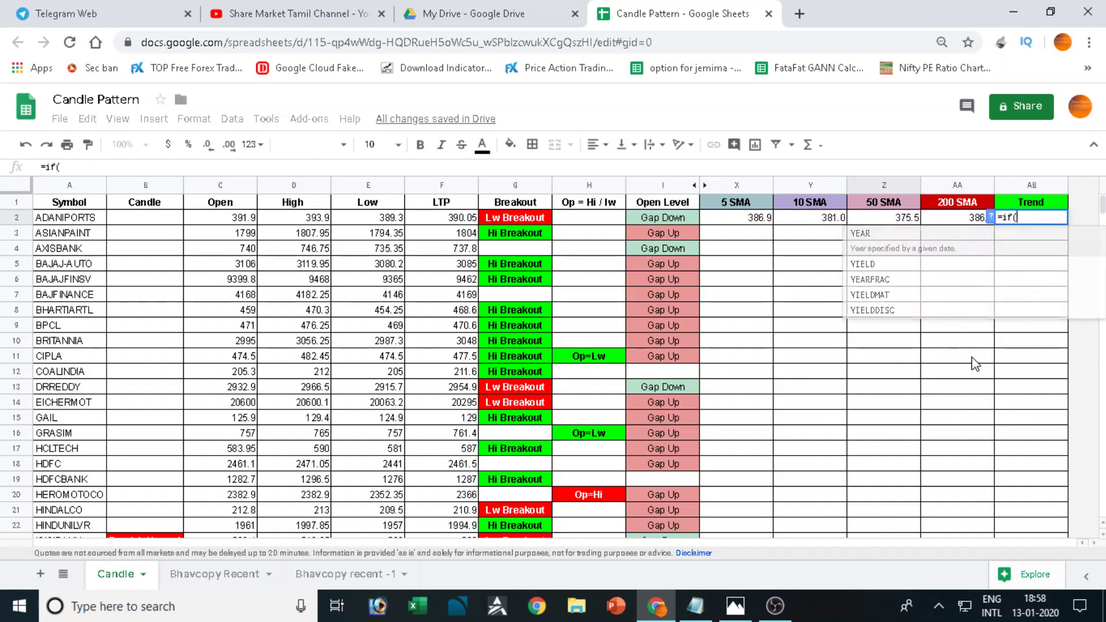
pyautogui.write('ND(')
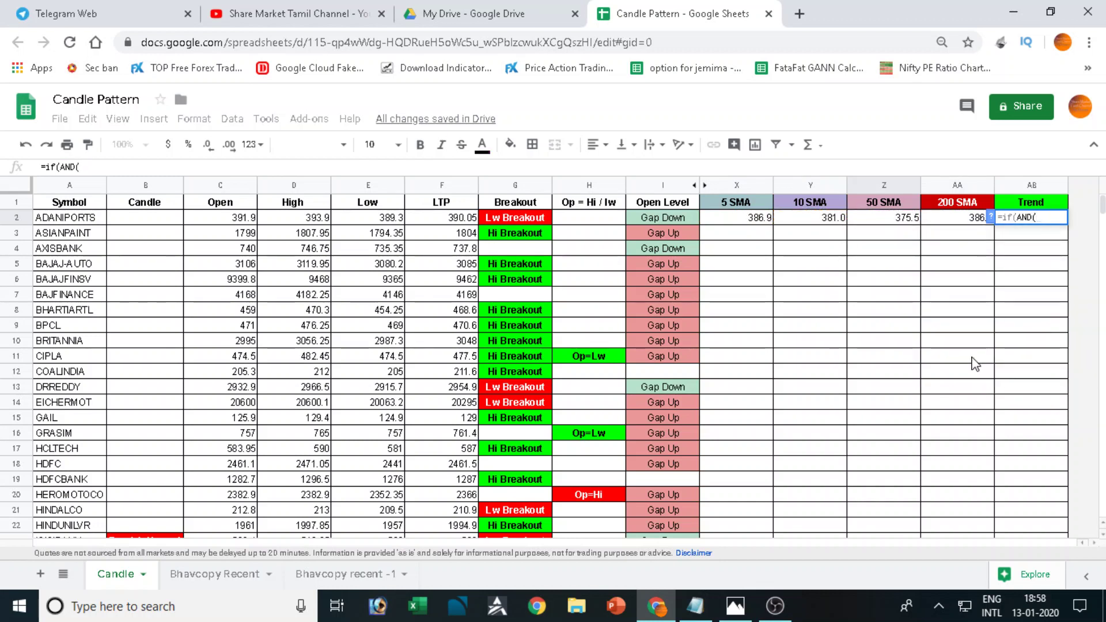
pyautogui.write('Y2>')
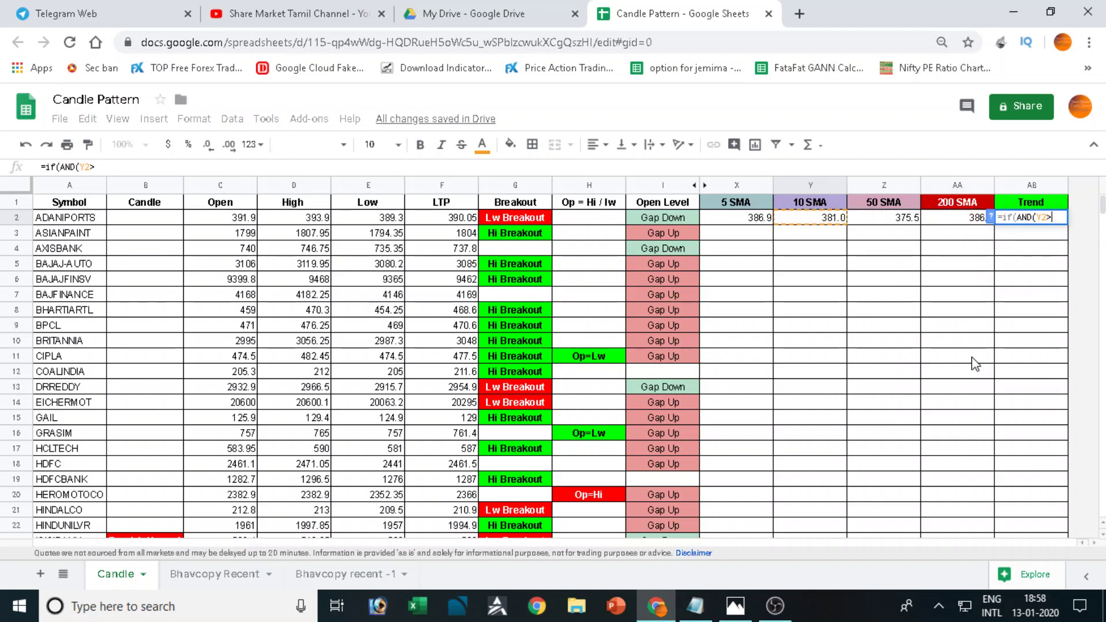
pyautogui.write('Z2,')
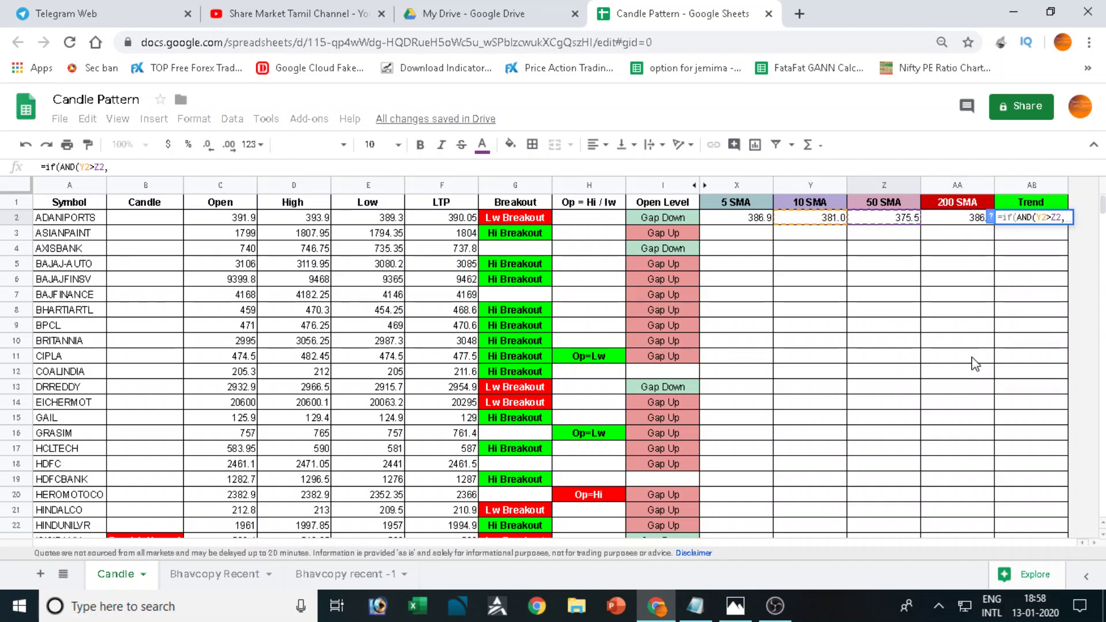
pyautogui.write('Z2')
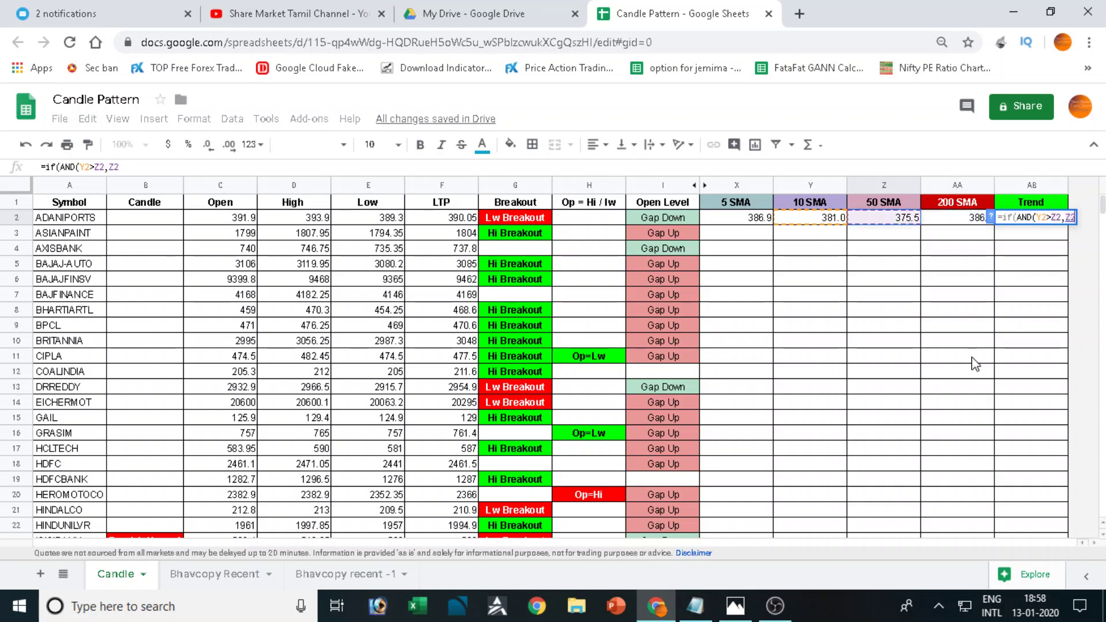
pyautogui.write('>AA2')
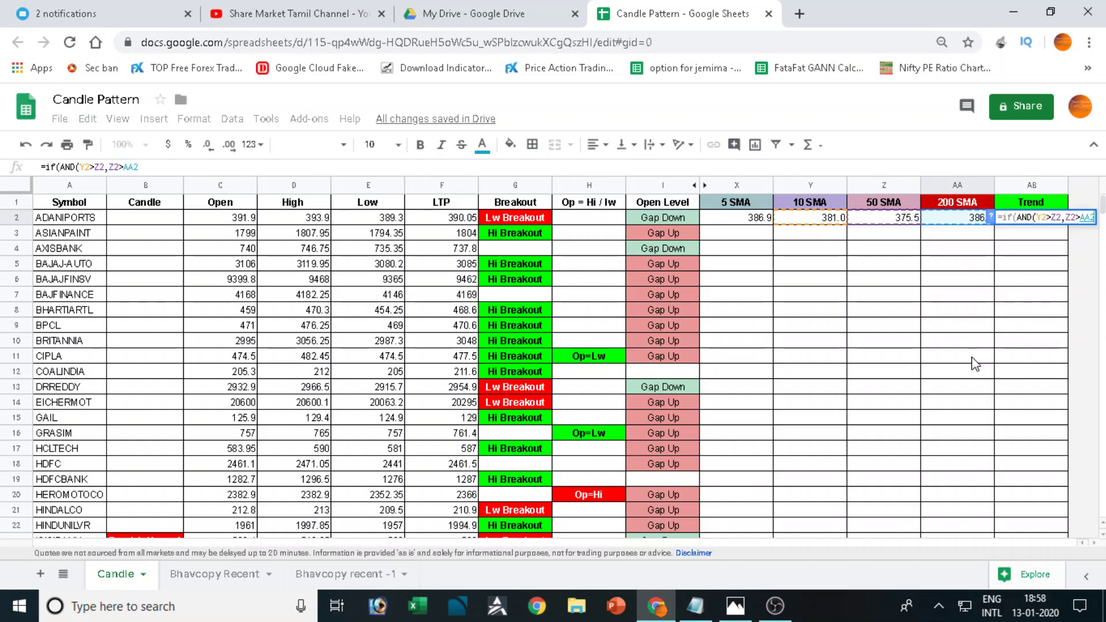
pyautogui.write('),ÜpT')
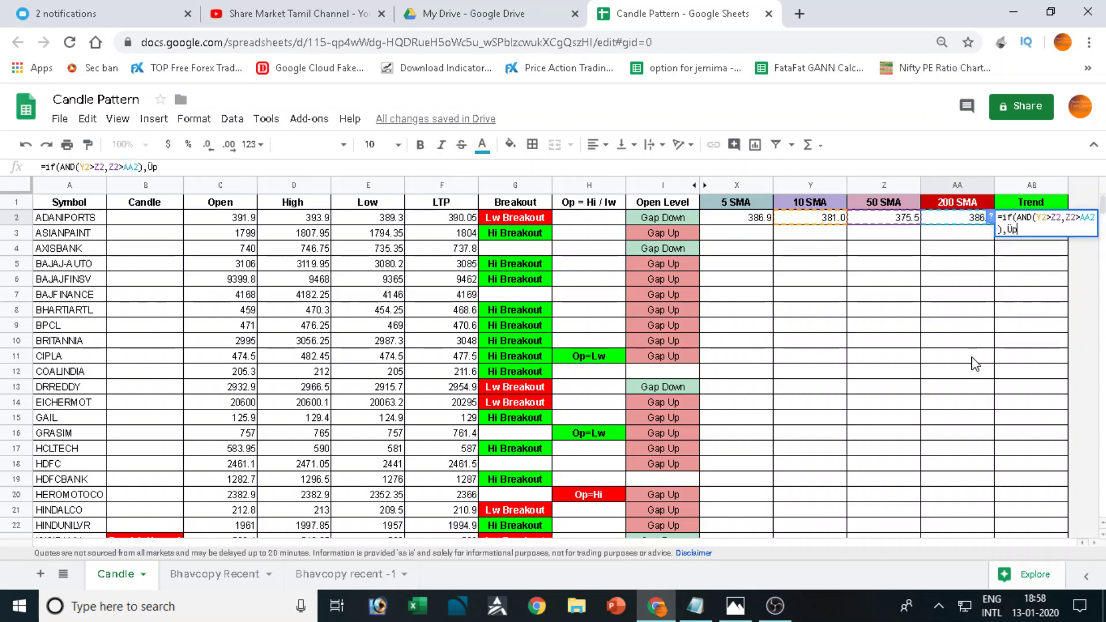
pyautogui.write('rned')
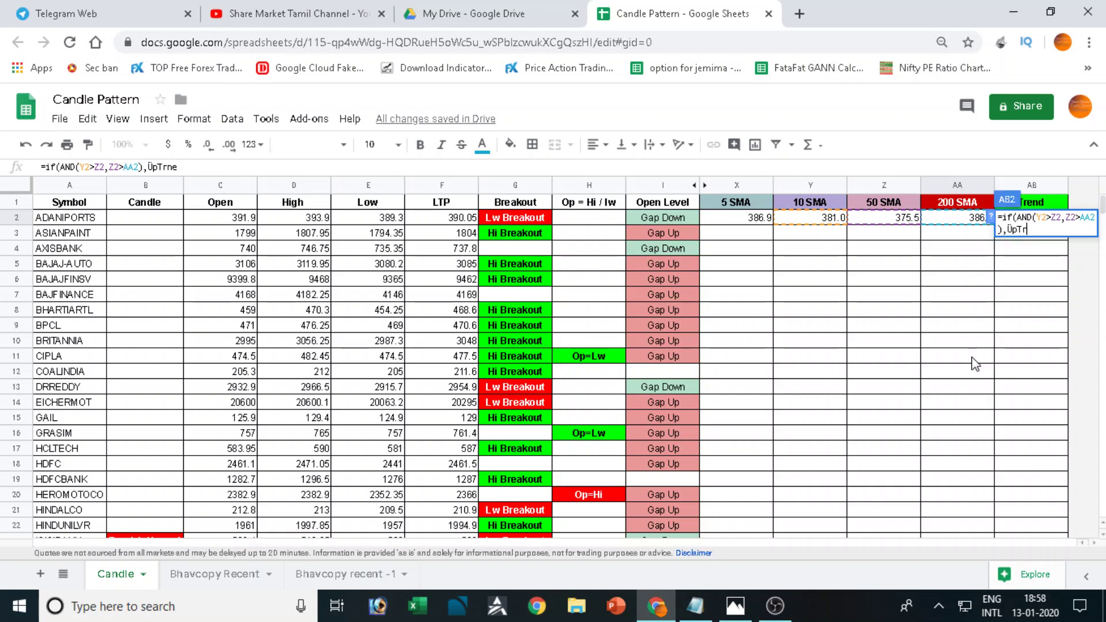
pyautogui.press('BackSpace')
pyautogui.press('BackSpace')
pyautogui.press('BackSpace')
pyautogui.press('BackSpace')
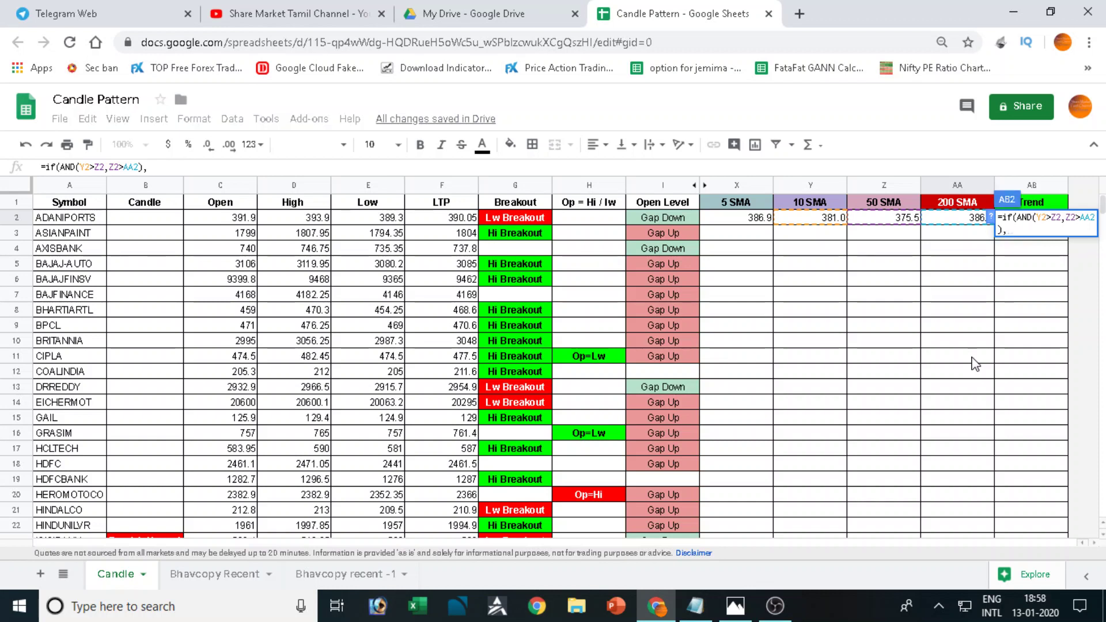
# - Add the IF(AND(Y2<Z2,Z2<AA2),"Down Trend","") branch and commit the formula
pyautogui.write('""')
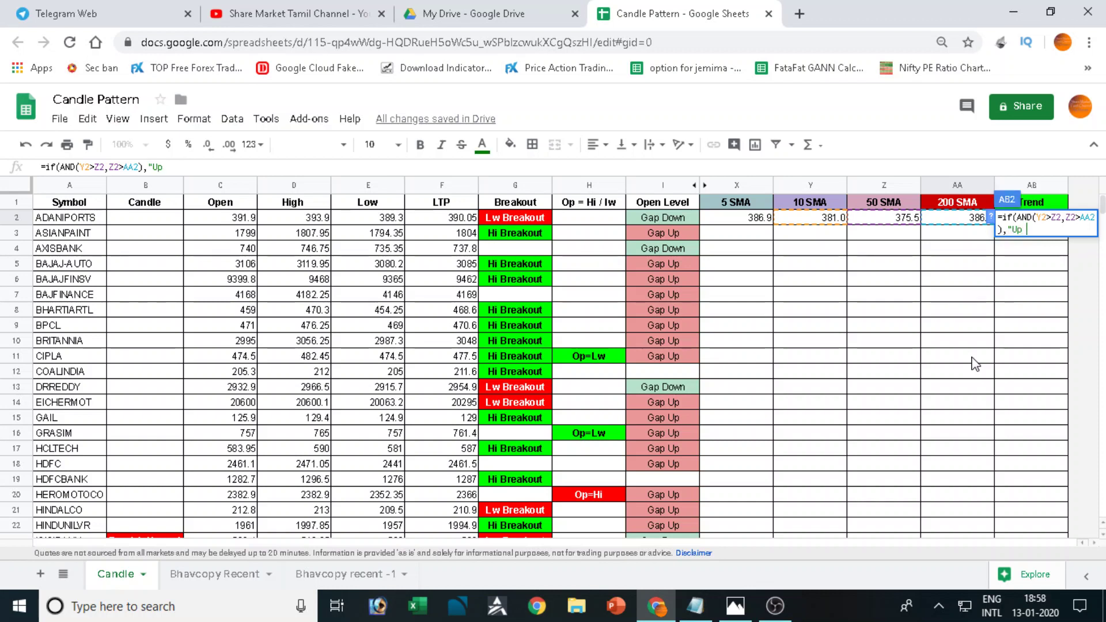
pyautogui.write('nd"')
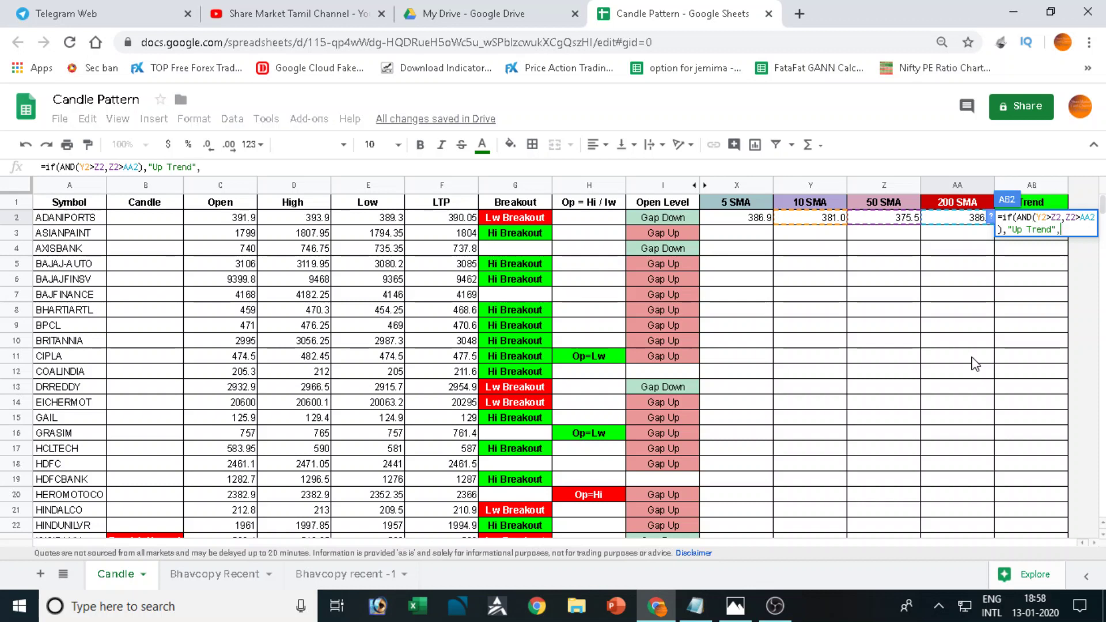
pyautogui.write(',if(AND(')
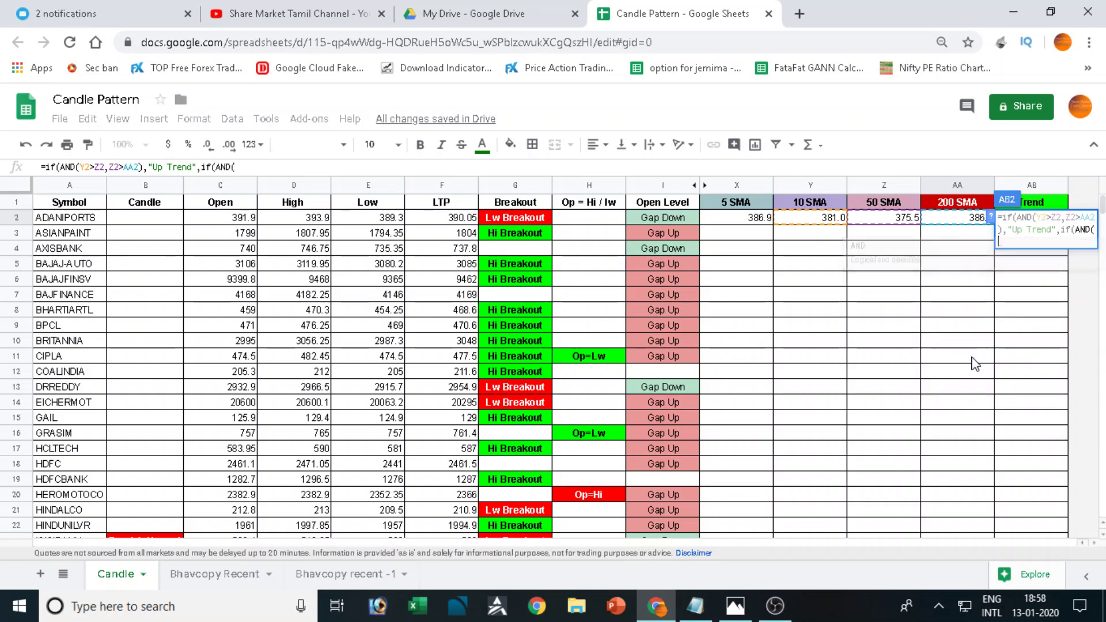
pyautogui.write('Y2')
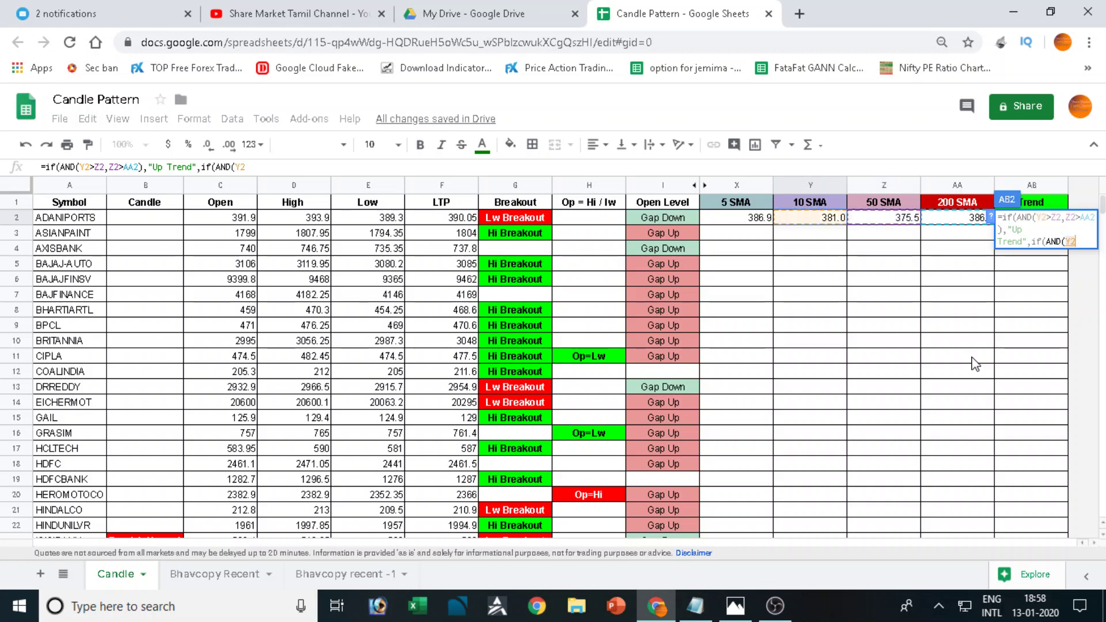
pyautogui.write('<')
pyautogui.write('AA2')
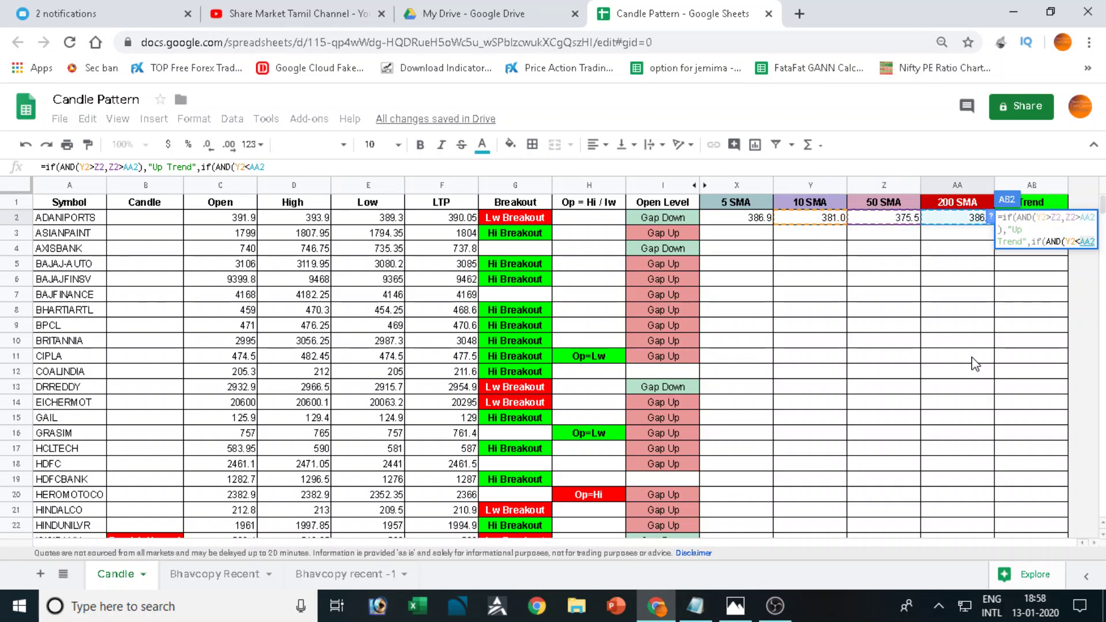
pyautogui.press('Left')
pyautogui.write(',')
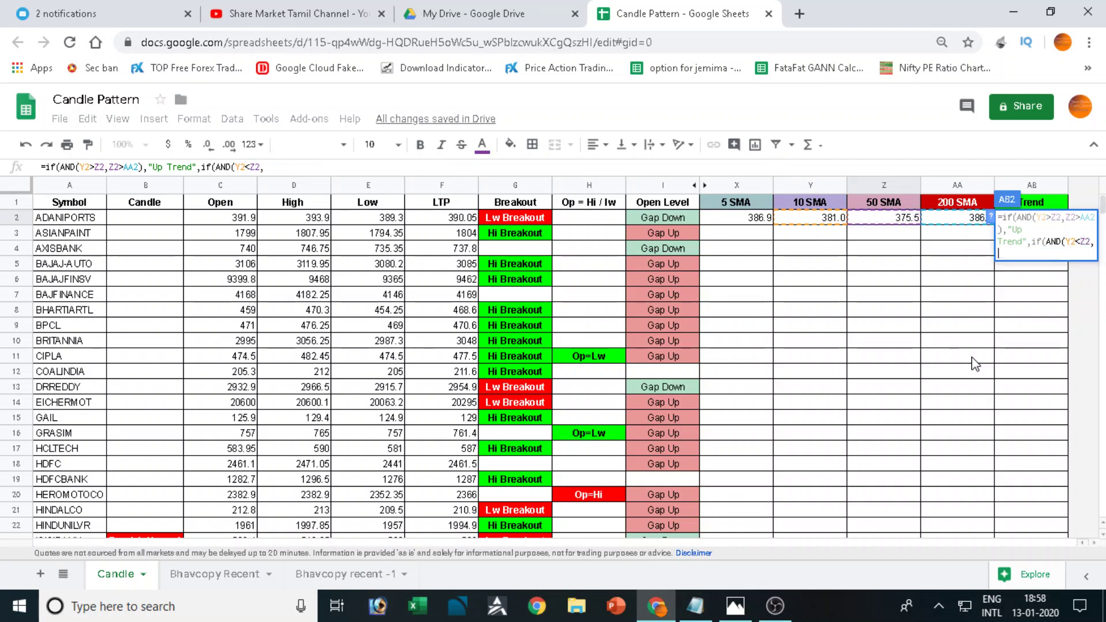
pyautogui.press('Left')
pyautogui.press('Left')
pyautogui.write('<')
pyautogui.press('Left')
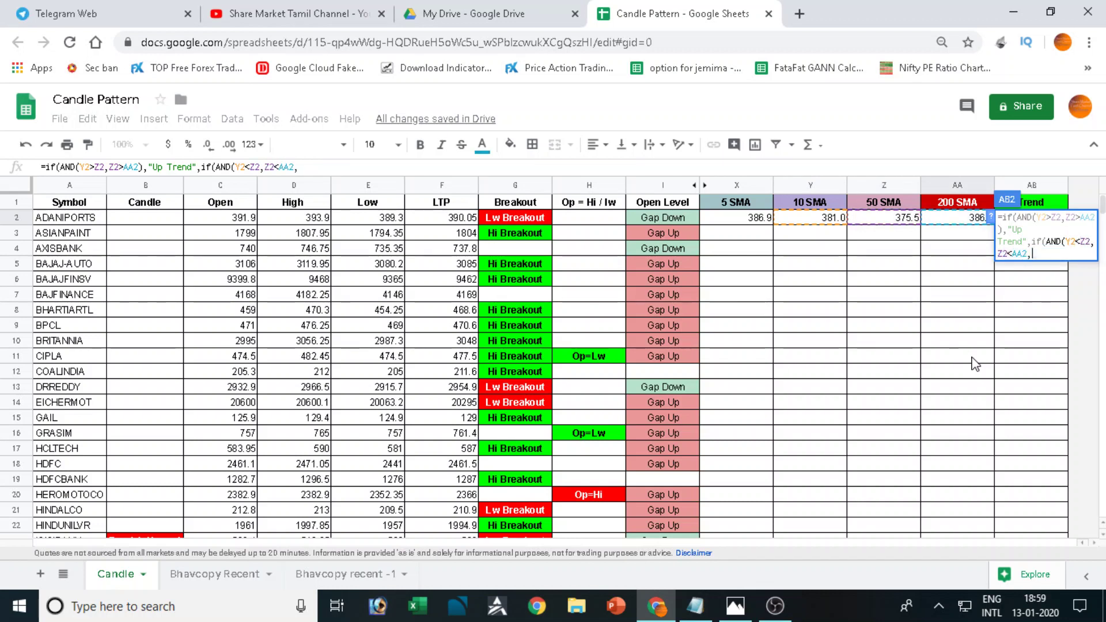
pyautogui.press('BackSpace')
pyautogui.write('),')
pyautogui.write('"Do')
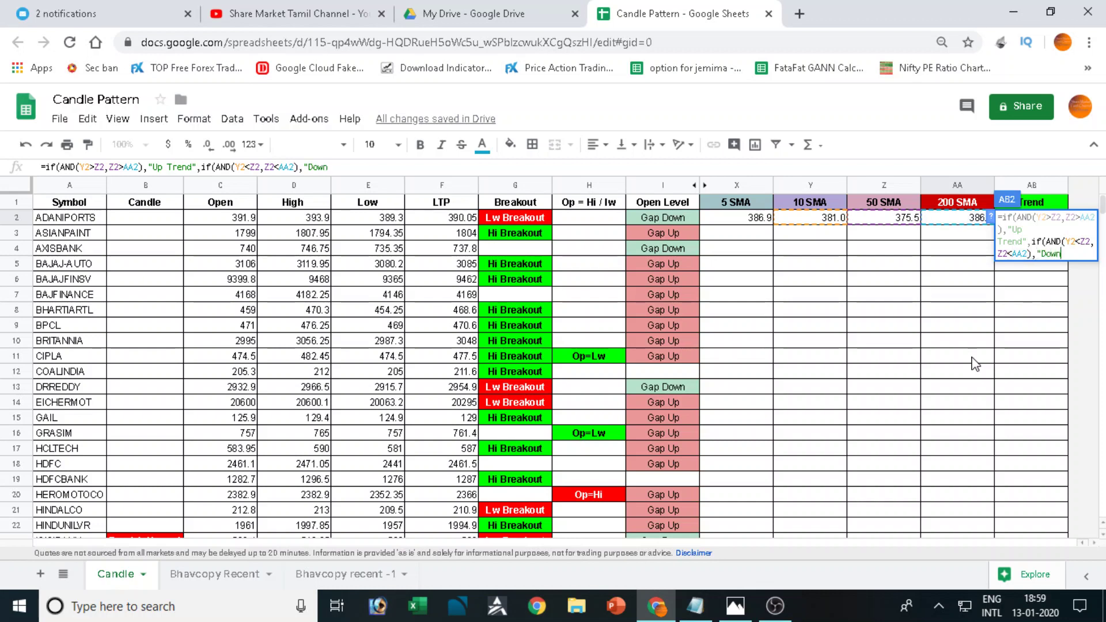
pyautogui.write('wn')
pyautogui.press('BackSpace')
pyautogui.write('Tr')
pyautogui.write('end",""')
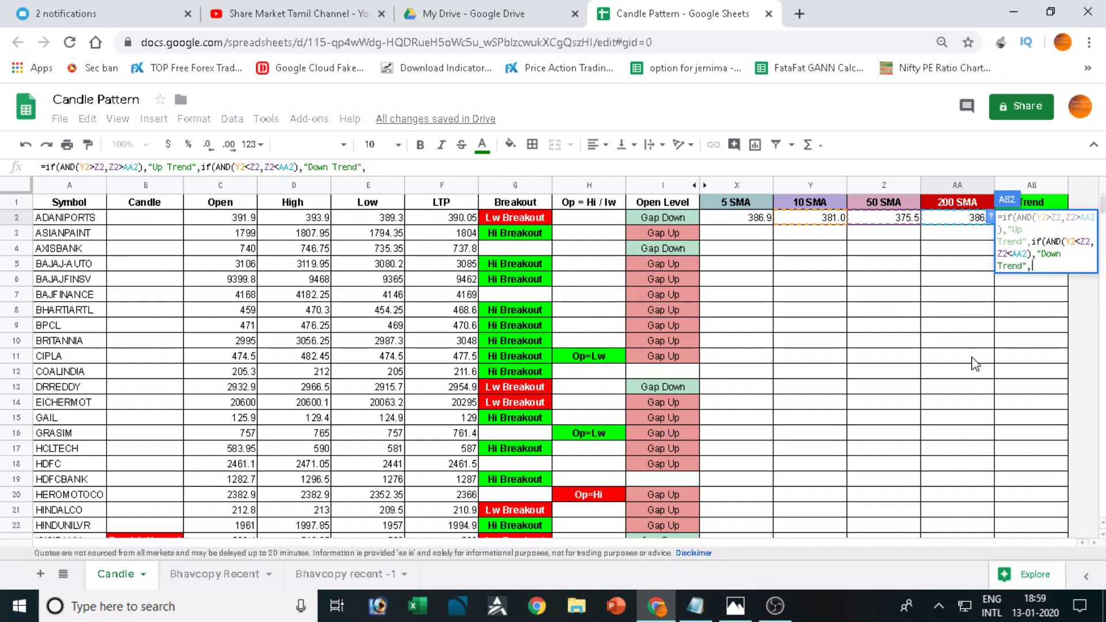
pyautogui.write(')')
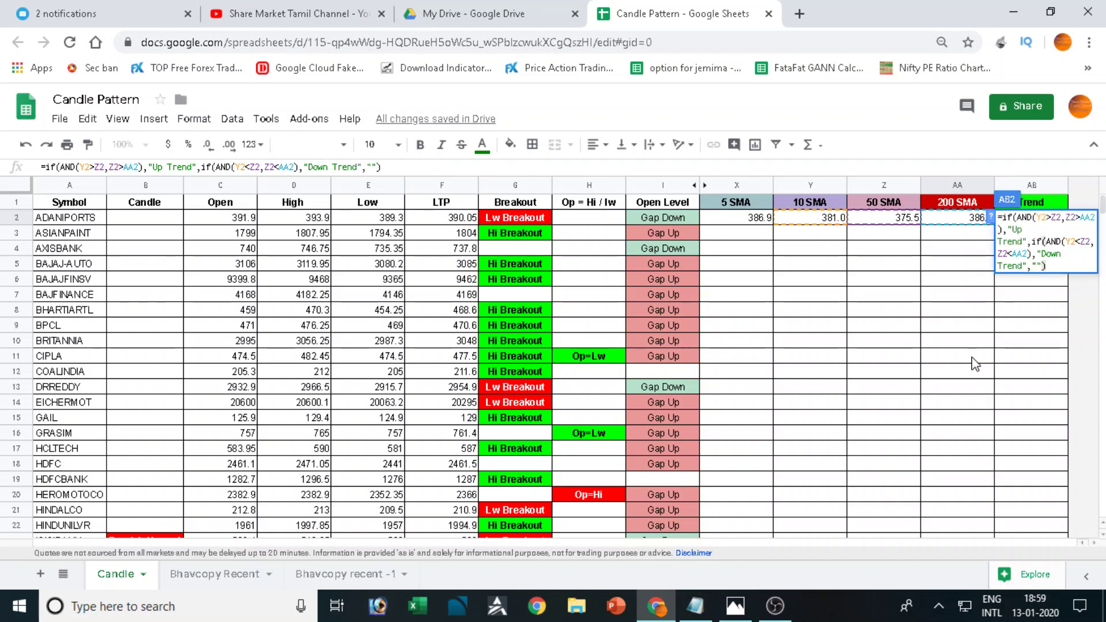
pyautogui.press('BackSpace')
pyautogui.press('Return')
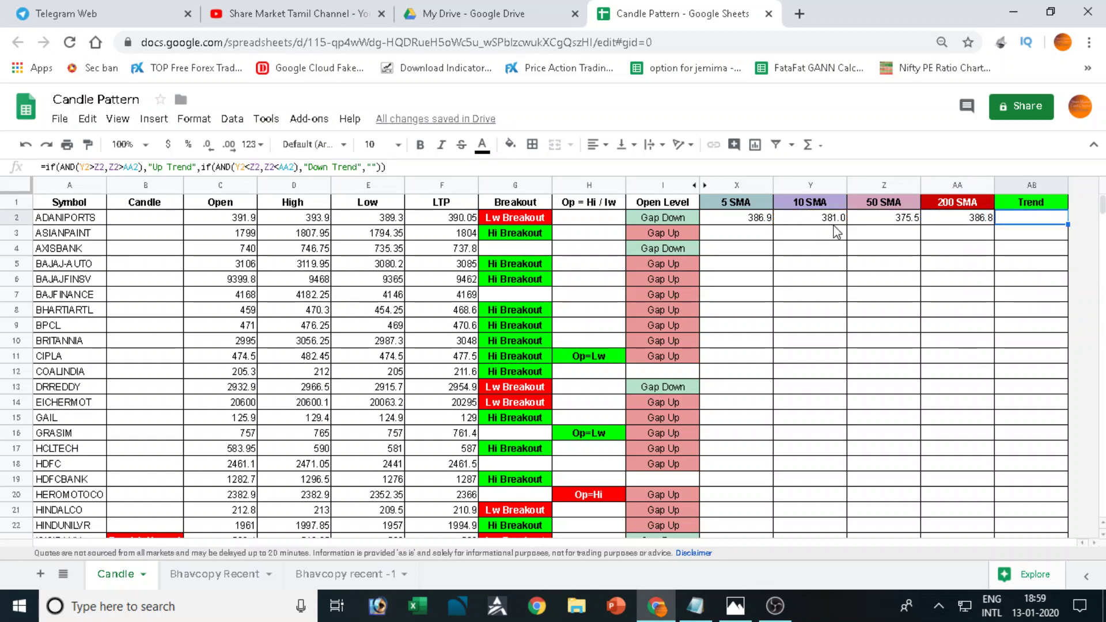
# - Fill the X2:AB2 SMA and Trend formulas down through row 51
pyautogui.moveTo(744, 218); pyautogui.dragTo(1006, 230)
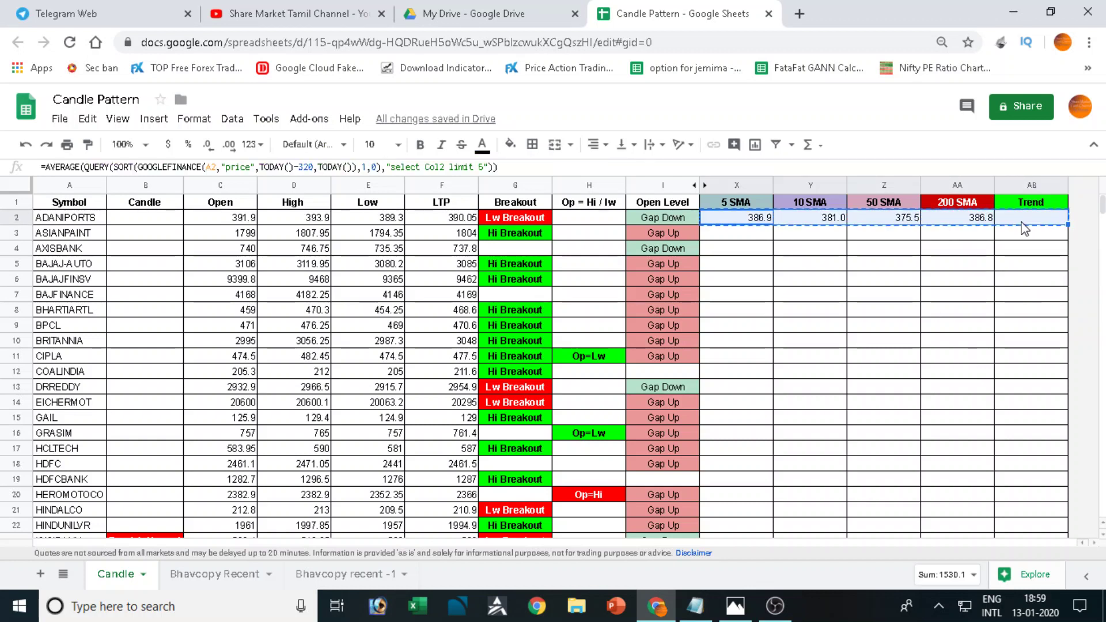
pyautogui.scroll(-2, 1044, 363)
pyautogui.scroll(-3, 1043, 470)
pyautogui.scroll(-4, 1044, 469)
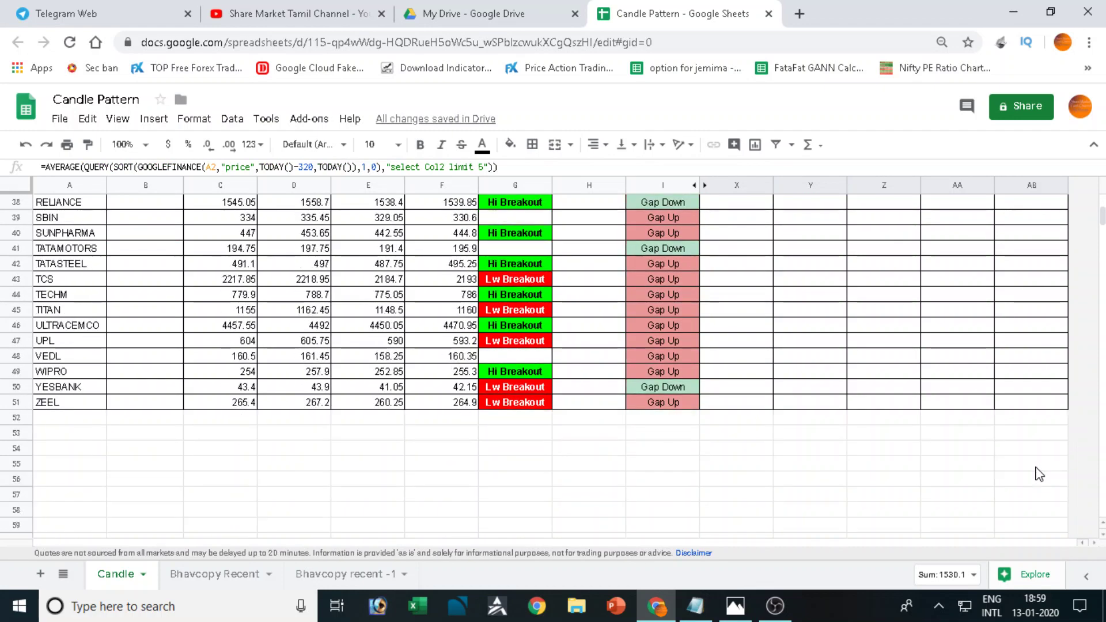
pyautogui.keyDown('shift'); pyautogui.click(1047, 408); pyautogui.keyUp('shift')
pyautogui.hotkey('ctrl', 'd')
pyautogui.scroll(7, 1033, 511)
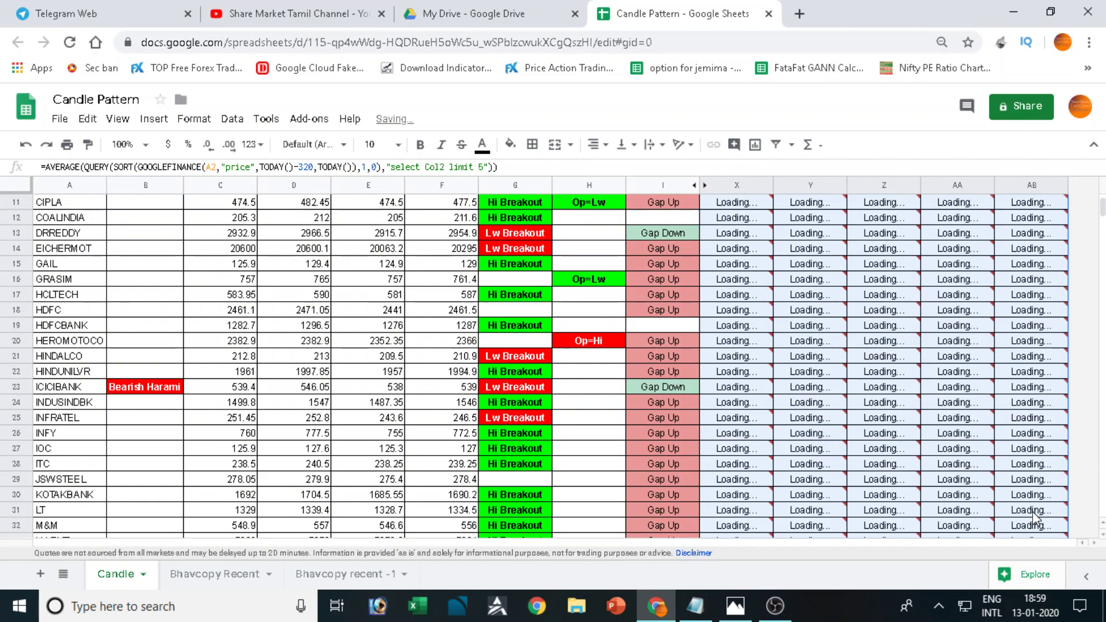
pyautogui.scroll(3, 1032, 510)
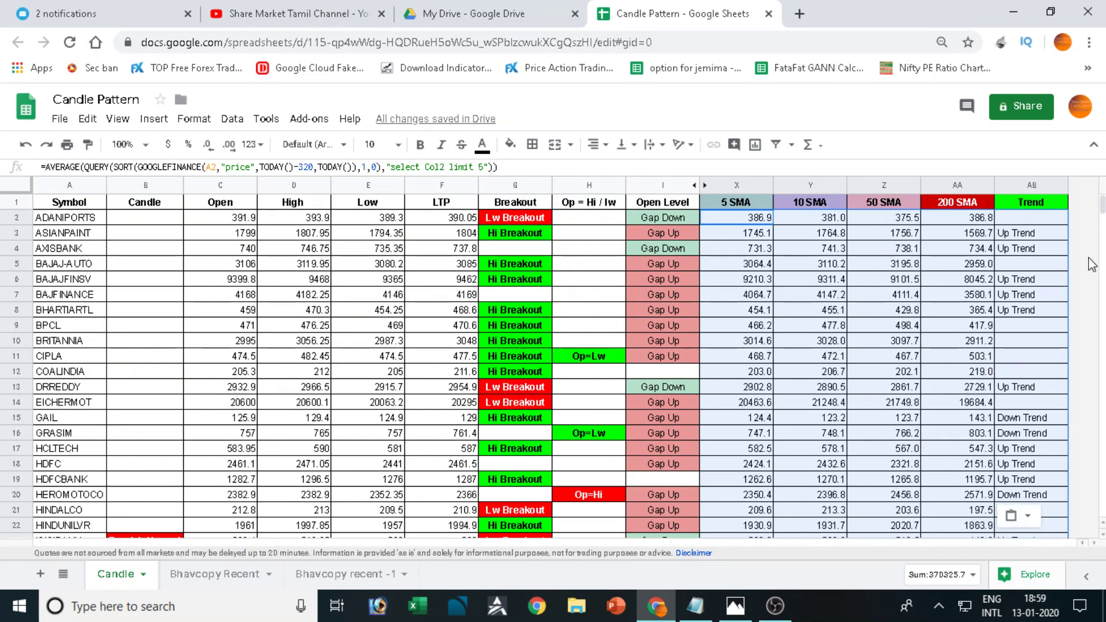
# - Center-align the values in the Trend column
pyautogui.click(1037, 190)
pyautogui.click(602, 151)
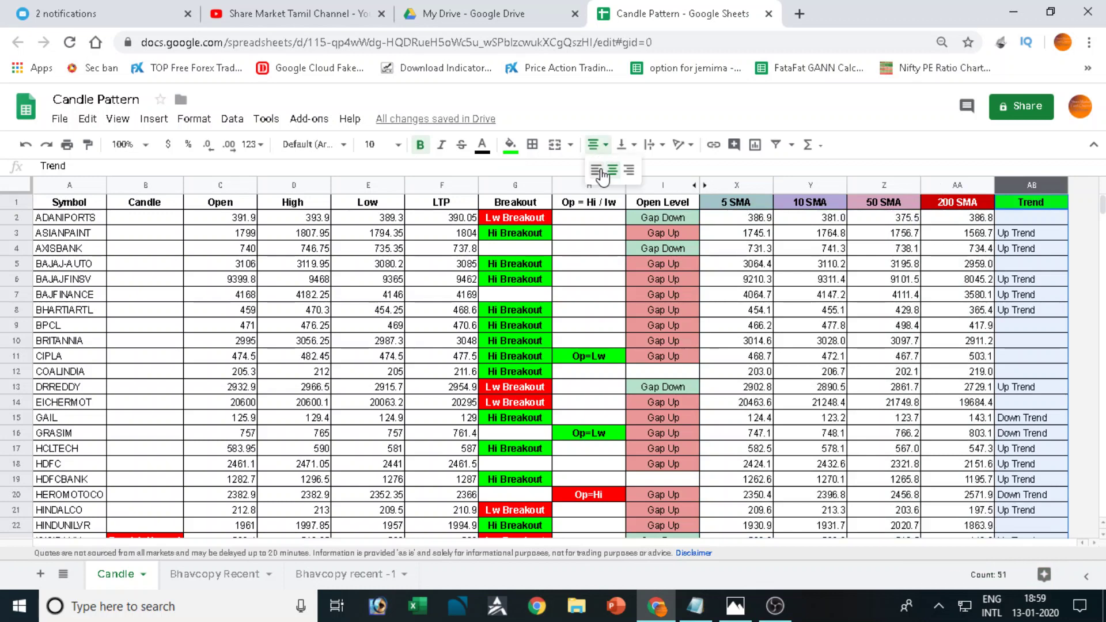
pyautogui.click(593, 175)
pyautogui.click(604, 151)
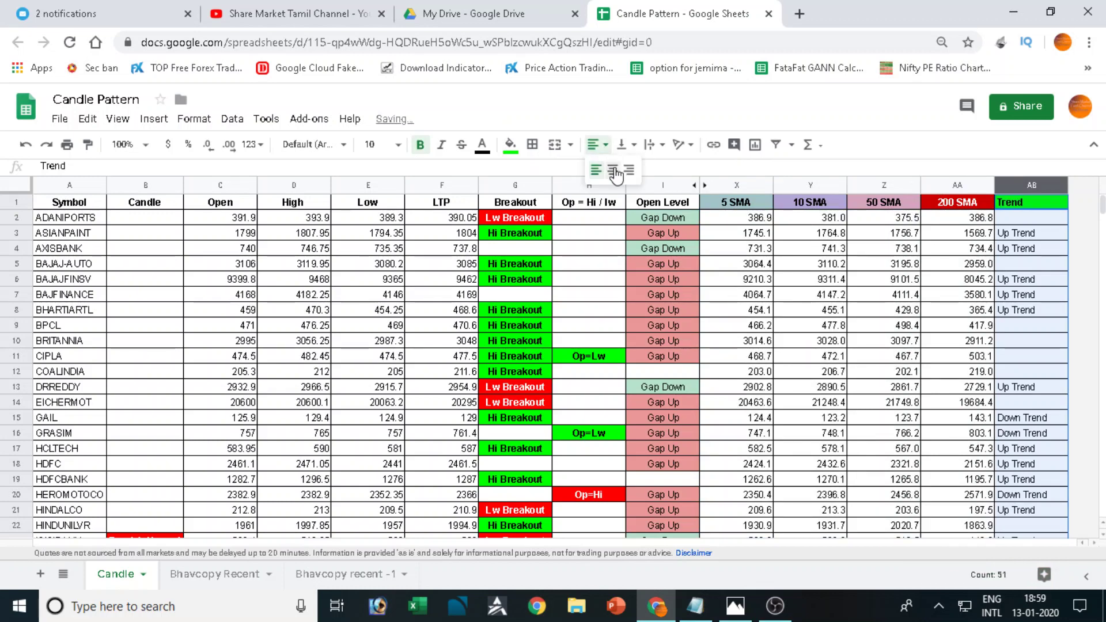
pyautogui.click(612, 173)
pyautogui.click(1049, 296)
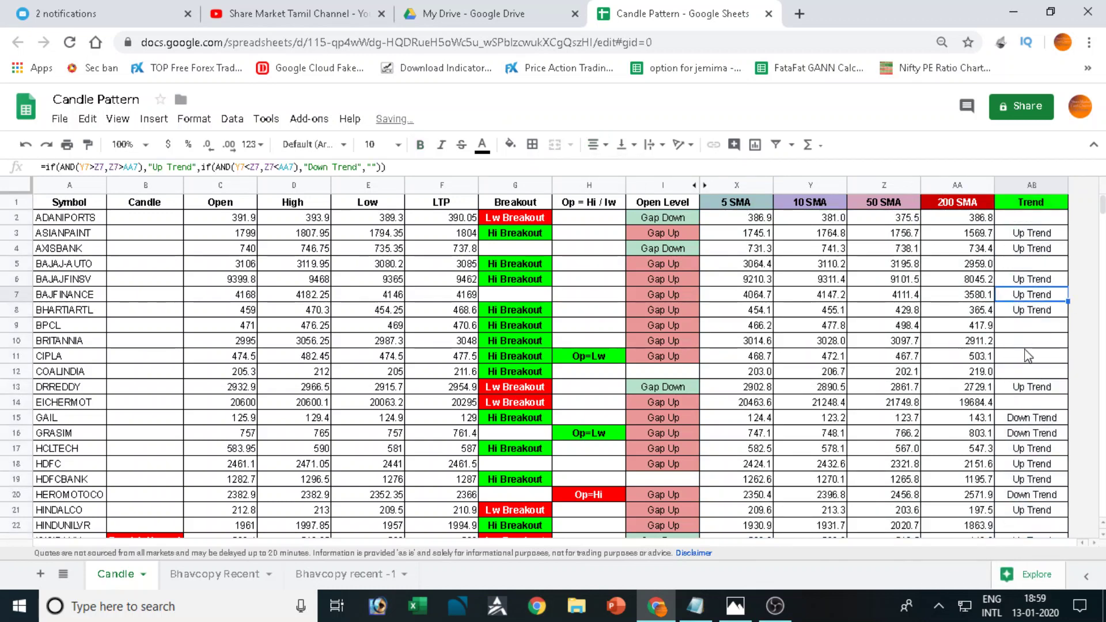
pyautogui.scroll(-1, 1046, 357)
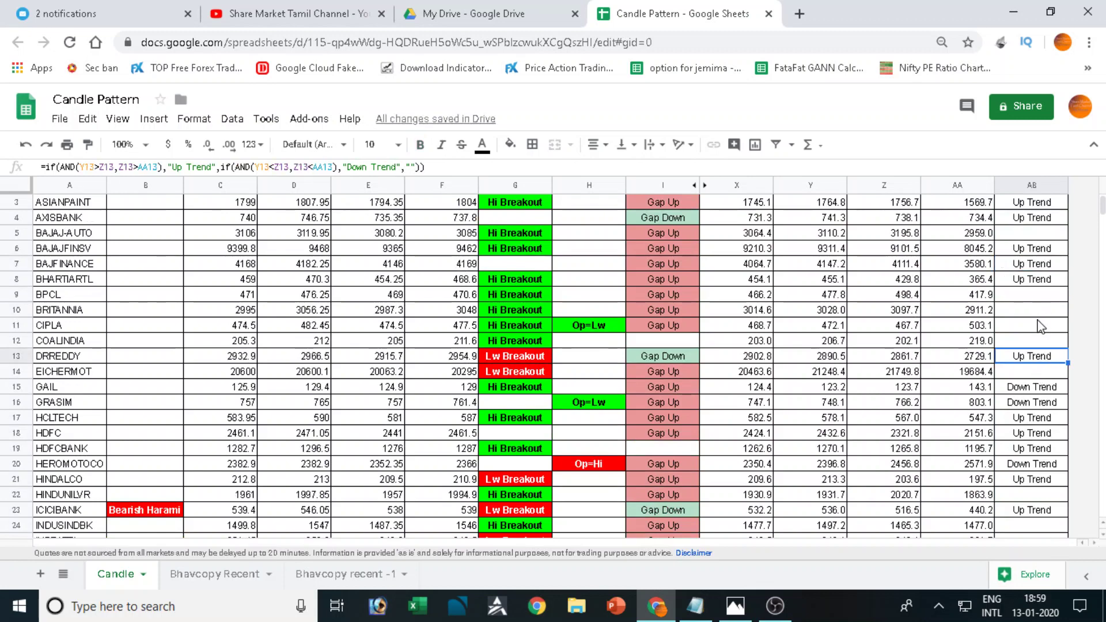
pyautogui.click(768, 358)
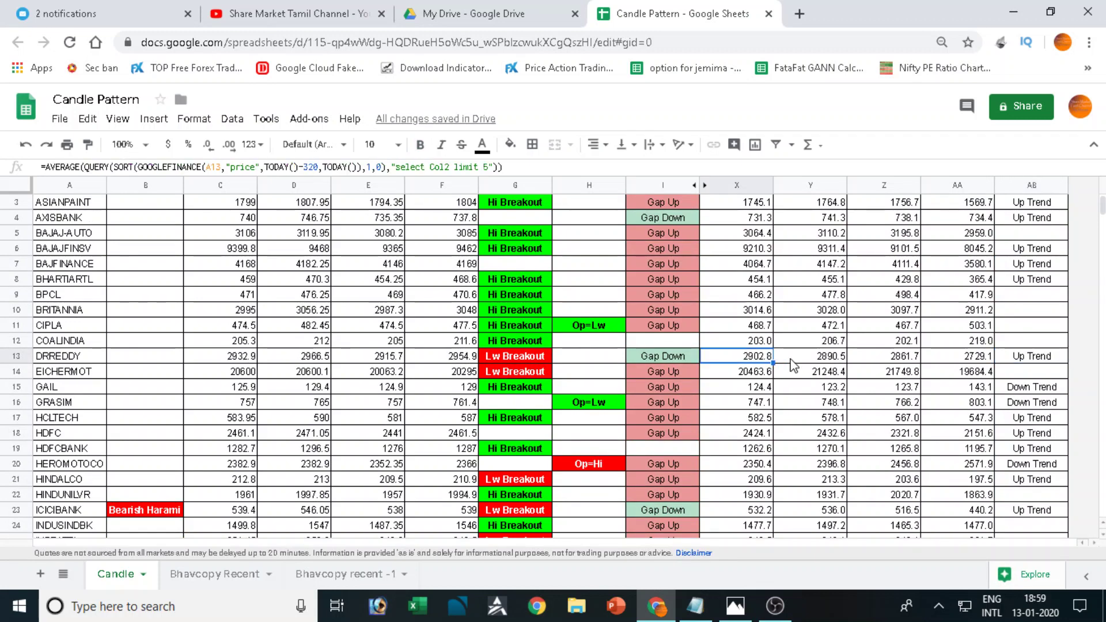
pyautogui.click(837, 360)
pyautogui.click(983, 360)
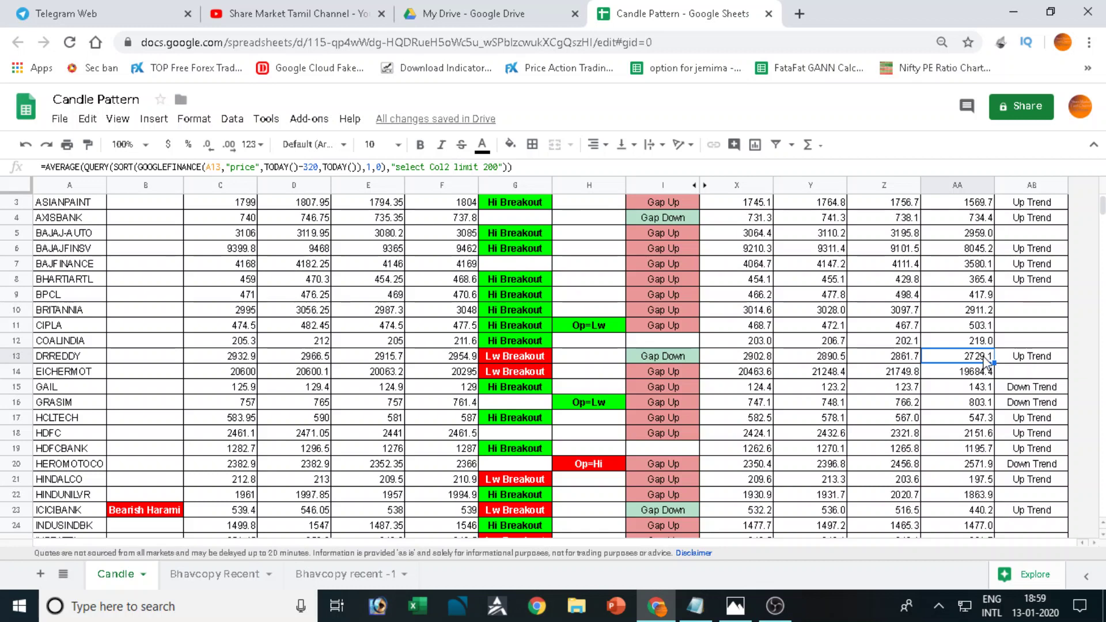
pyautogui.scroll(1, 864, 352)
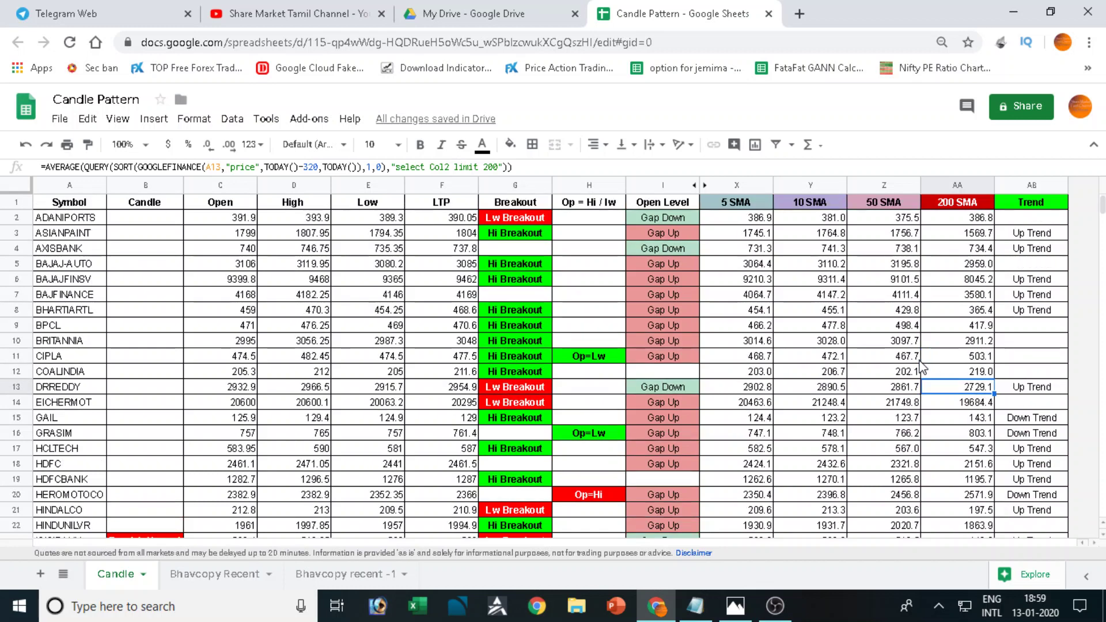
pyautogui.scroll(-2, 795, 337)
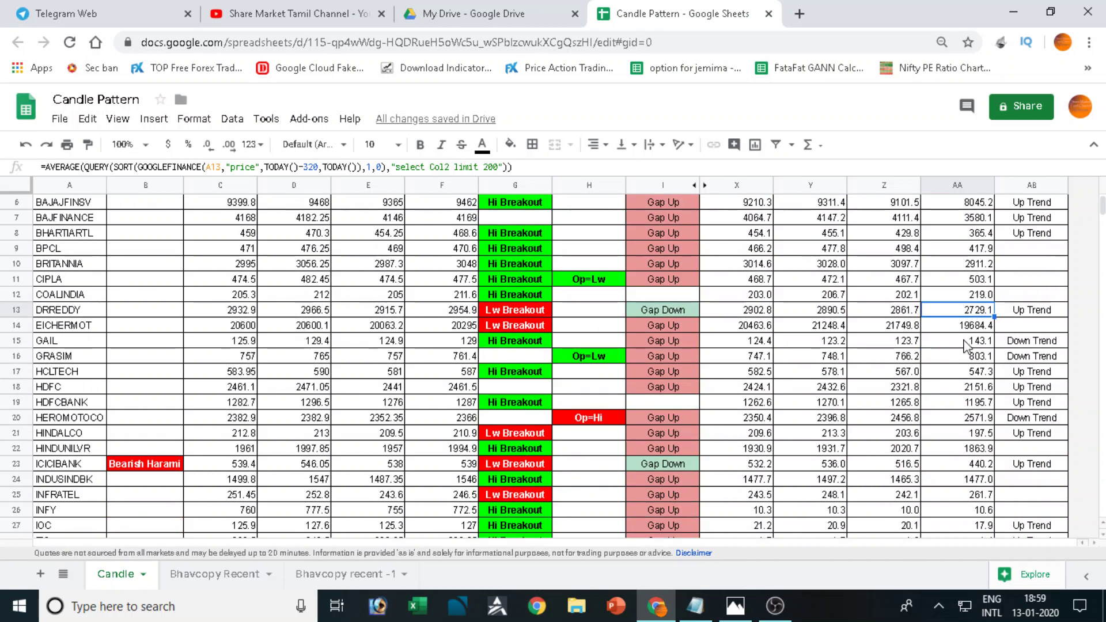
pyautogui.click(314, 314)
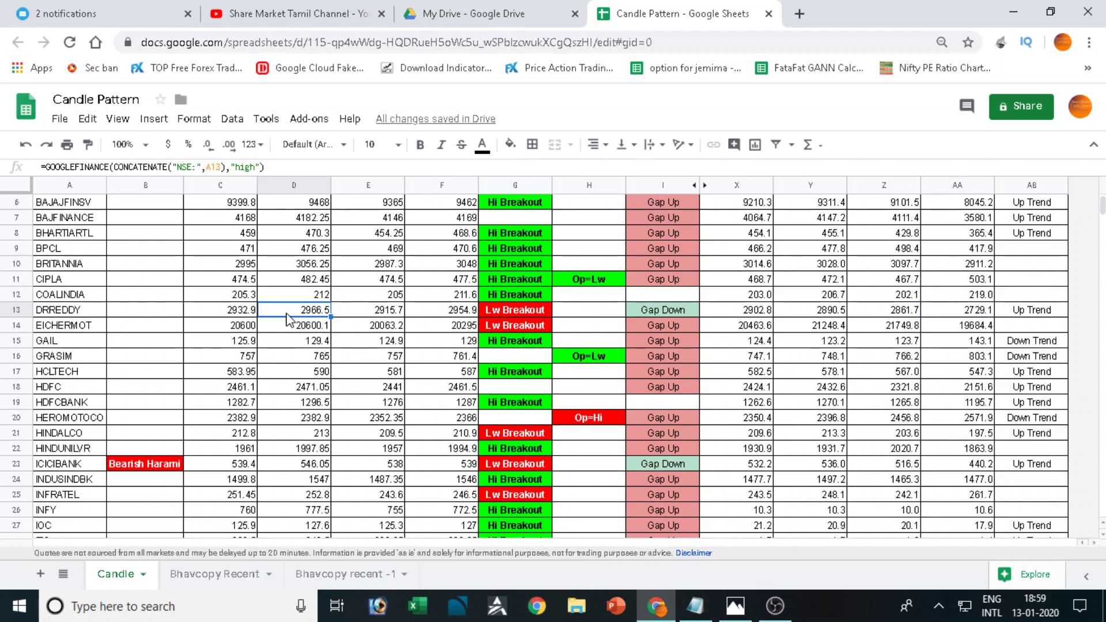
pyautogui.click(462, 314)
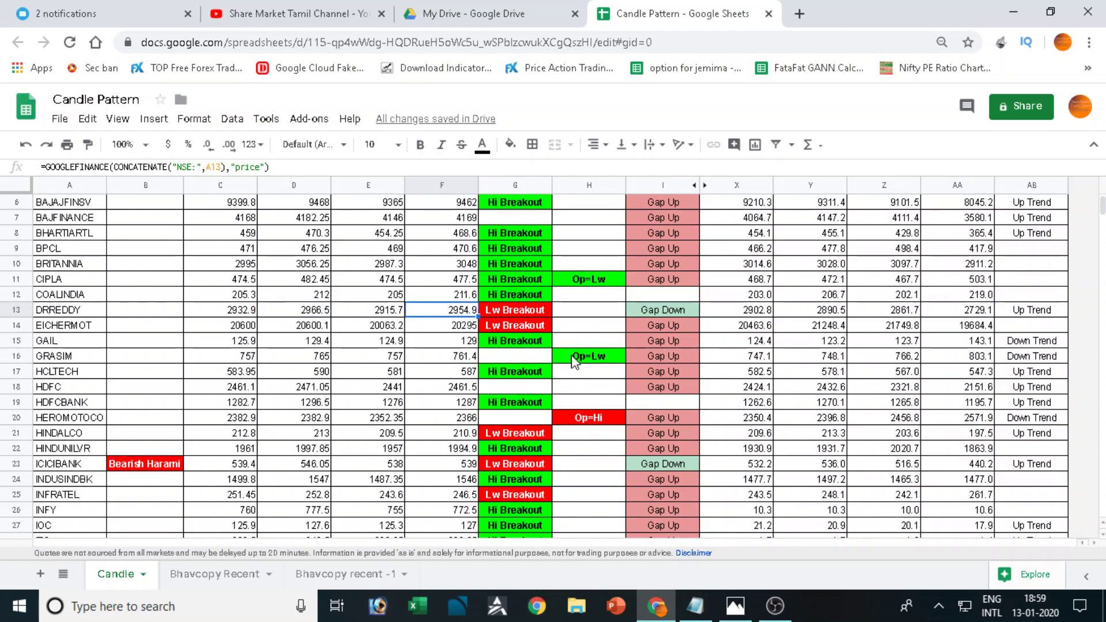
pyautogui.scroll(2, 579, 366)
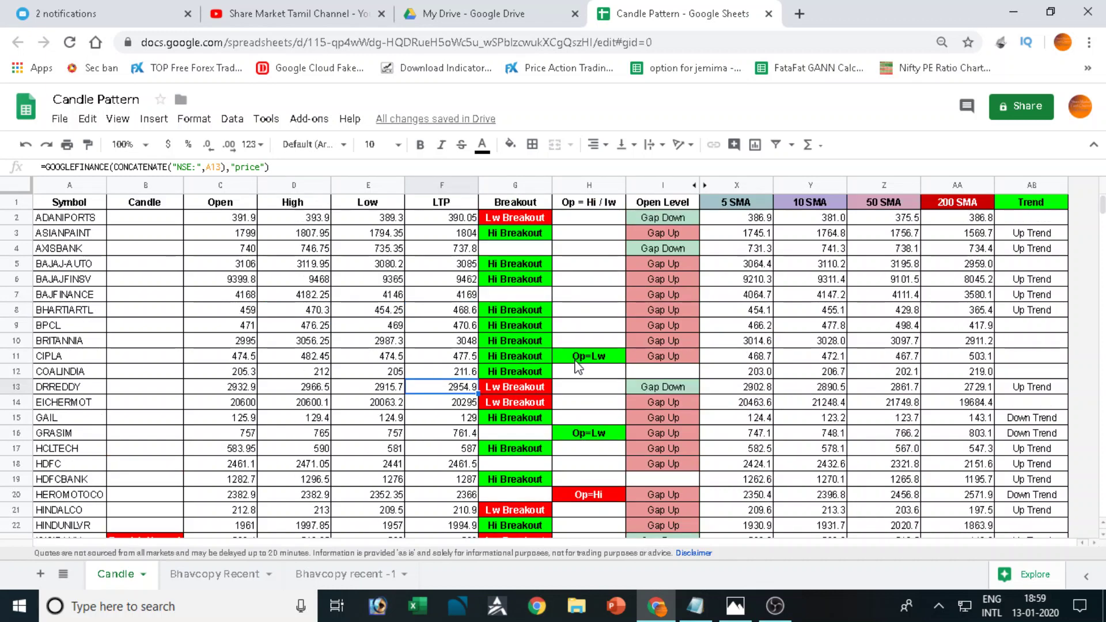
pyautogui.scroll(-5, 994, 337)
pyautogui.scroll(-3, 994, 337)
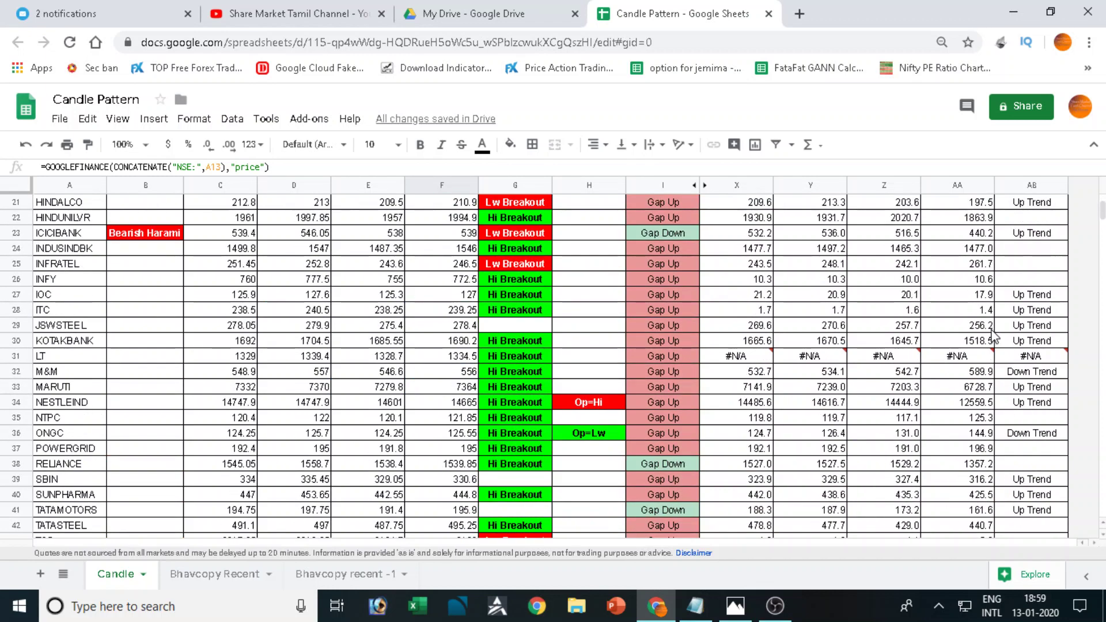
pyautogui.click(1019, 357)
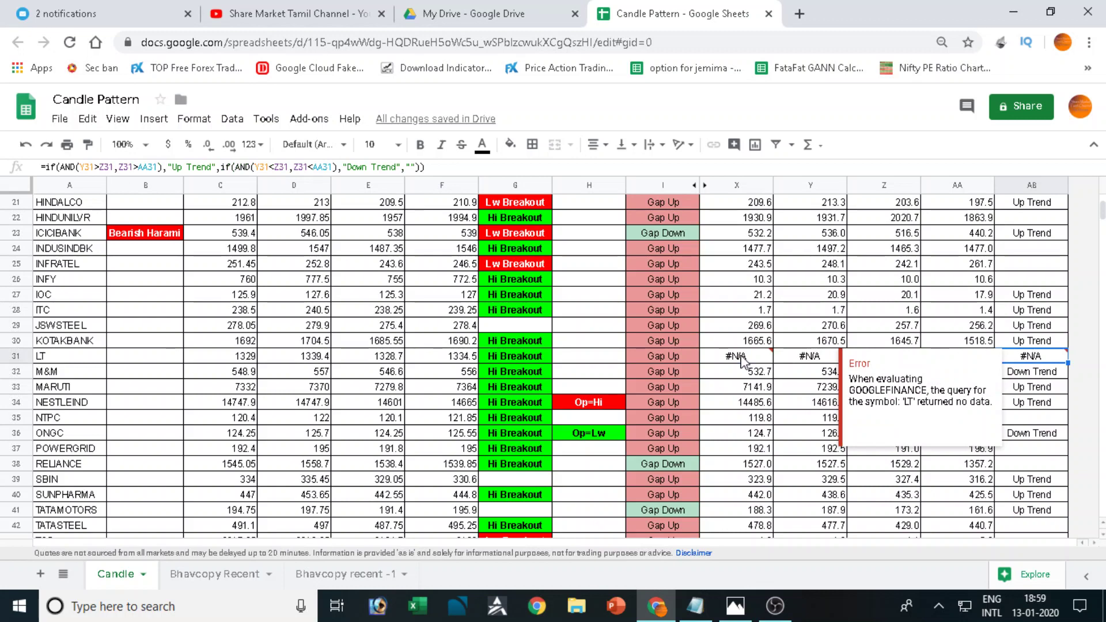
pyautogui.click(743, 358)
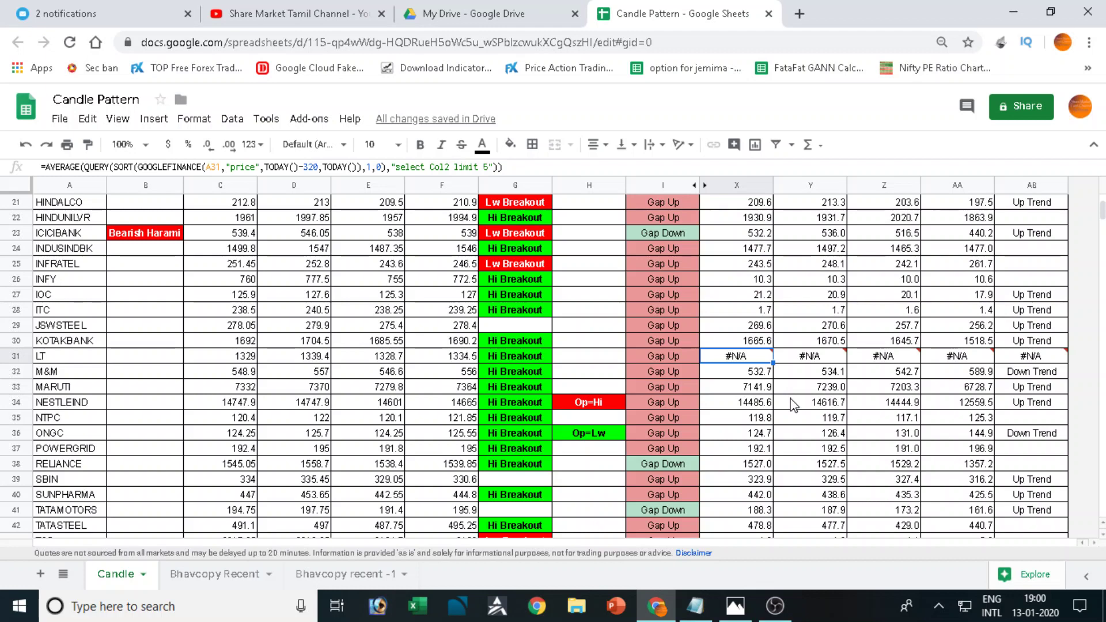
# - Search Google for 'lt share price' to find the NSE: LT ticker
pyautogui.click(799, 14)
pyautogui.write('googl')
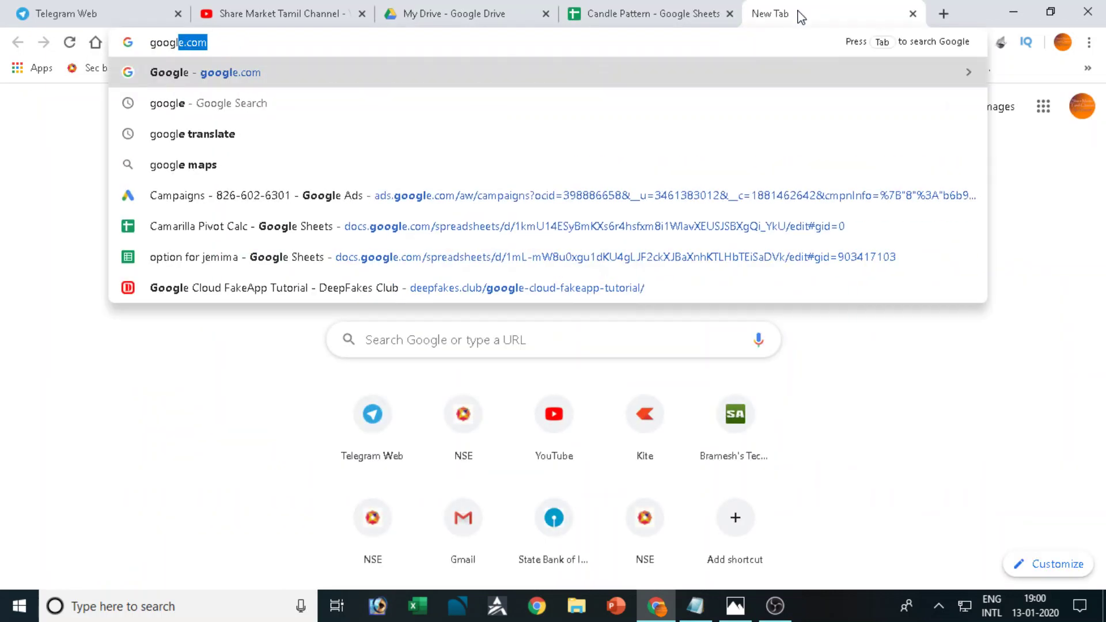
pyautogui.press('Return')
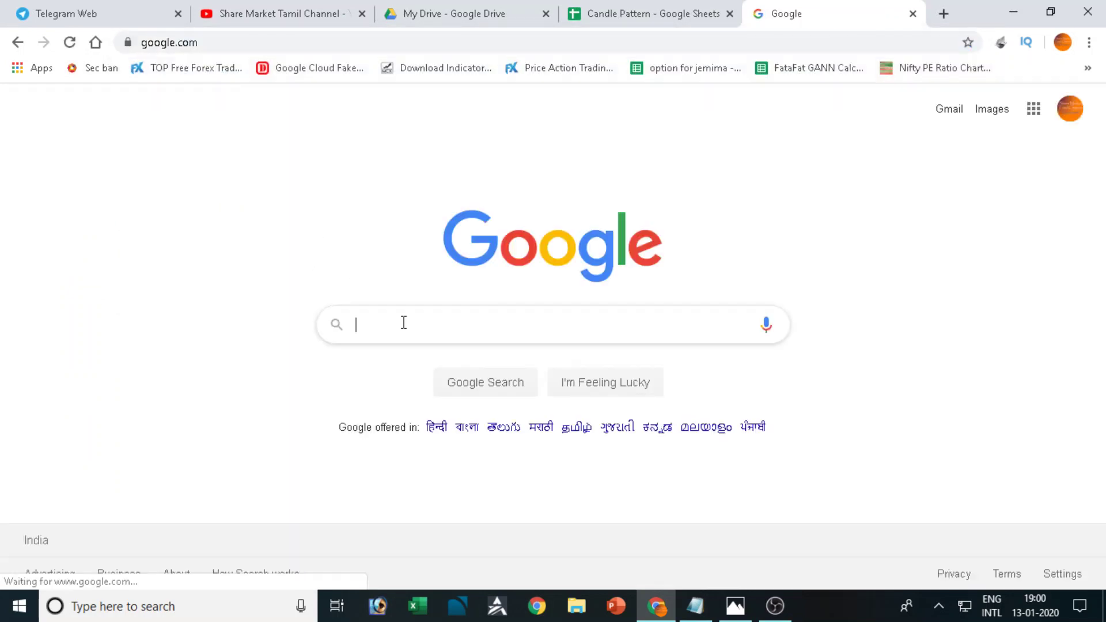
pyautogui.write('LT Share')
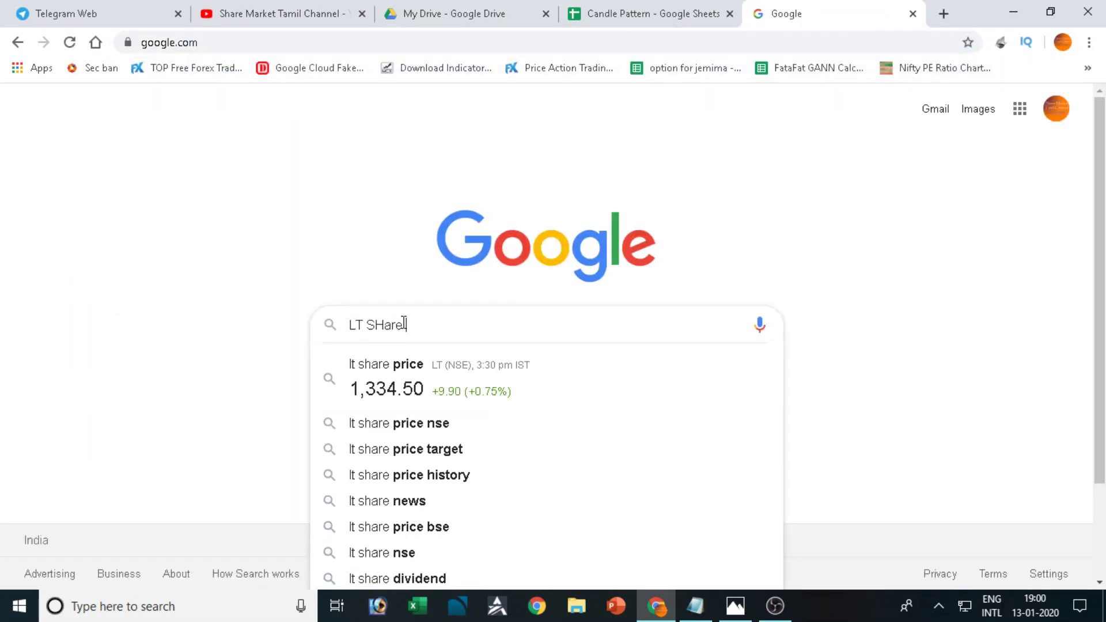
pyautogui.press('Down')
pyautogui.press('Return')
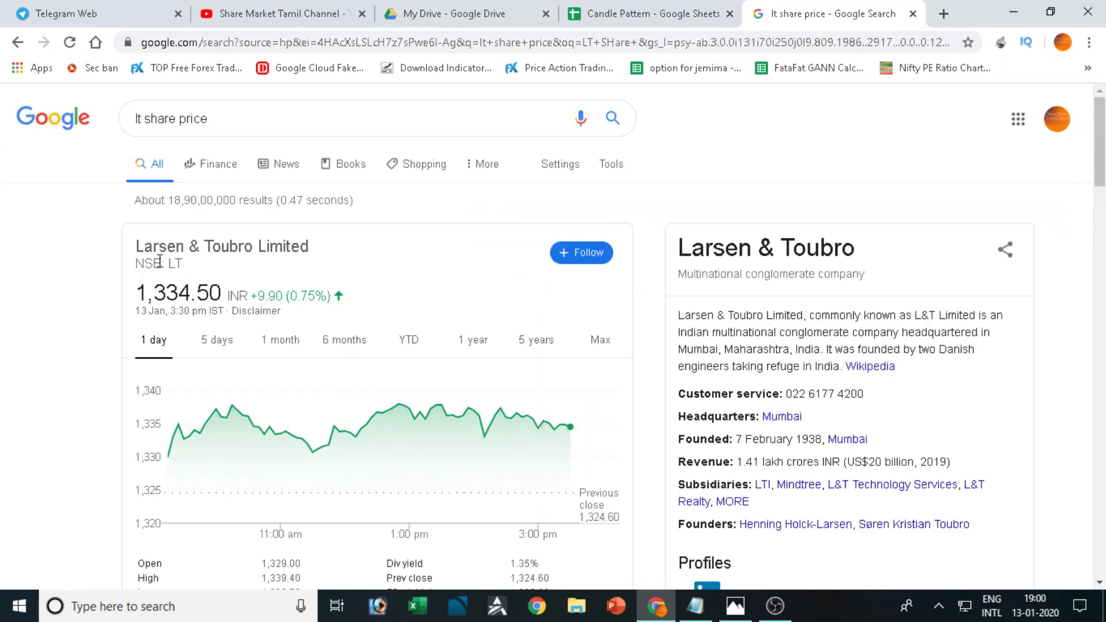
pyautogui.moveTo(138, 261); pyautogui.dragTo(199, 264)
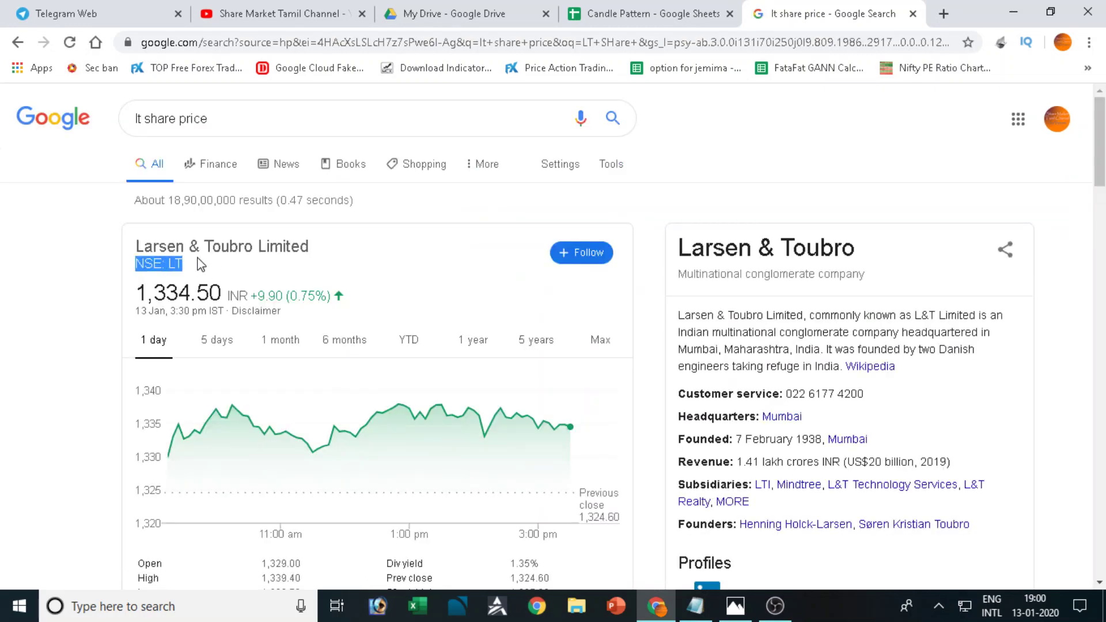
pyautogui.click(670, 9)
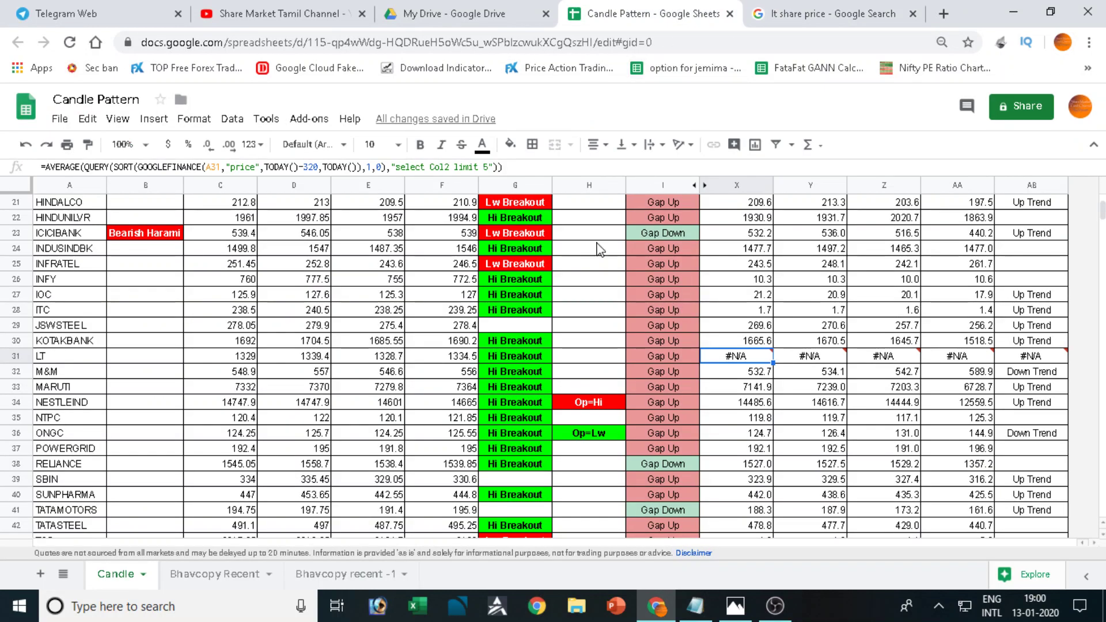
# - Rewrite LT's 5 SMA formula in X31 to wrap A31 as CONCATENATE("NSE:", A31), tidying the spacing
pyautogui.click(203, 167)
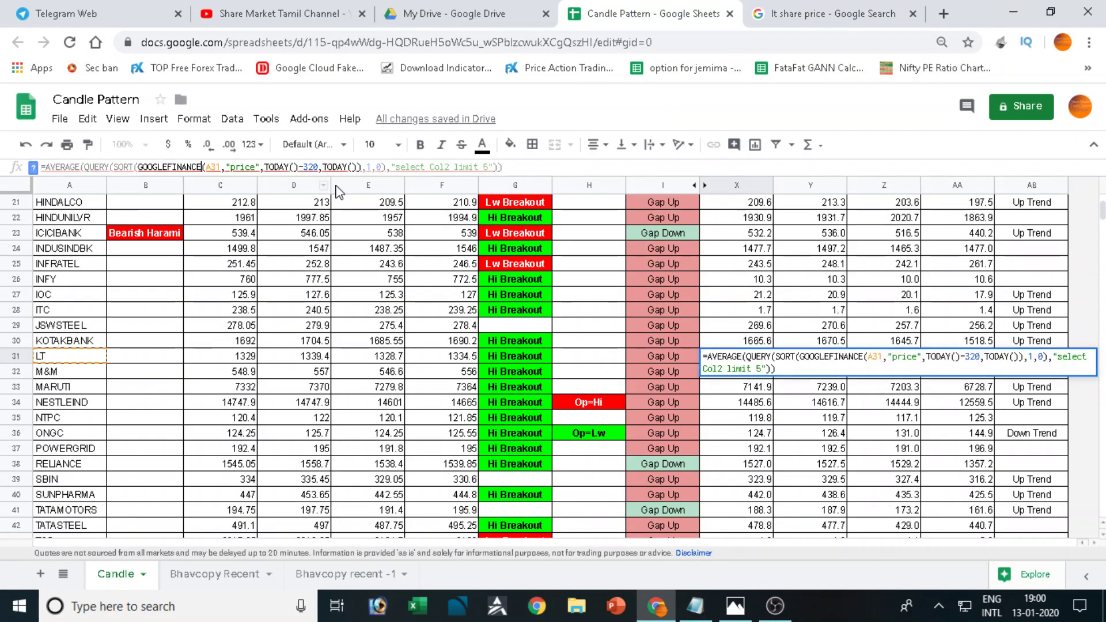
pyautogui.write('C')
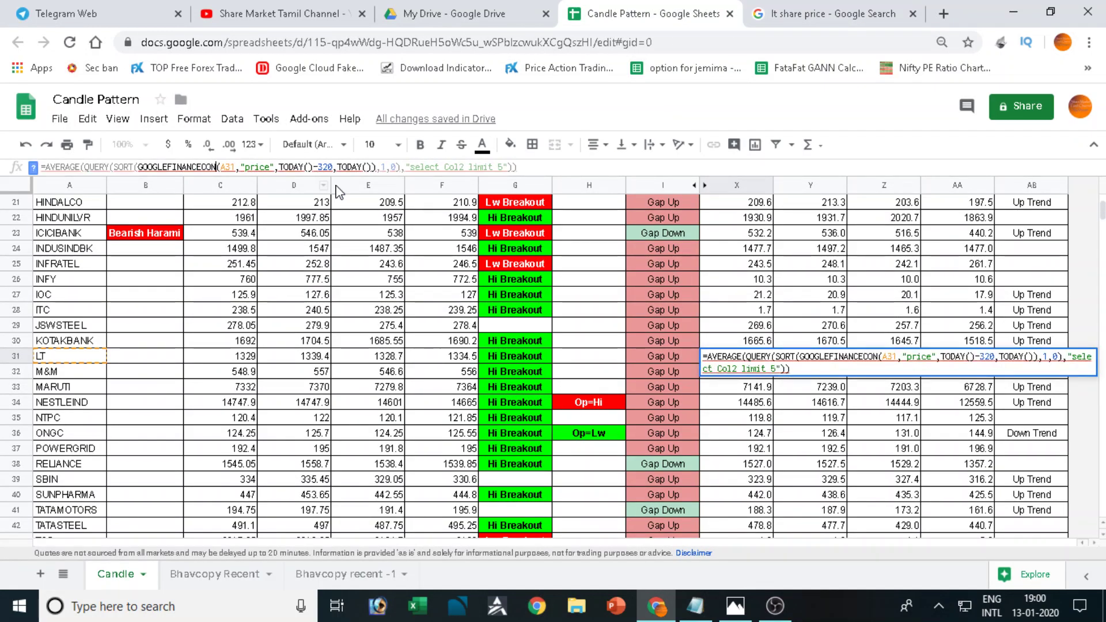
pyautogui.press('BackSpace')
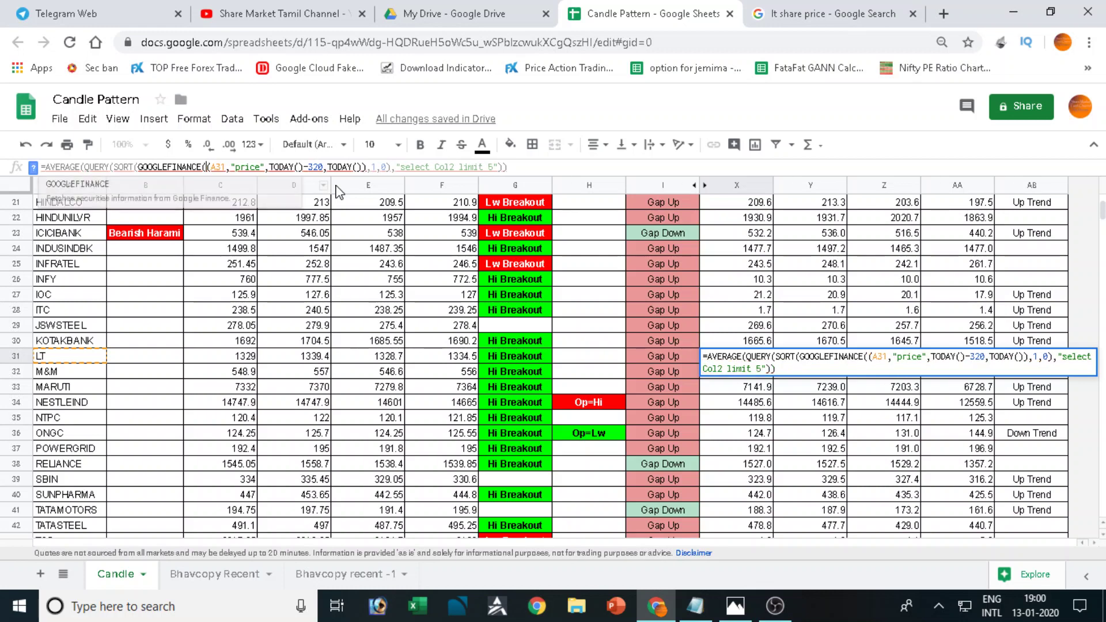
pyautogui.write('(CONC')
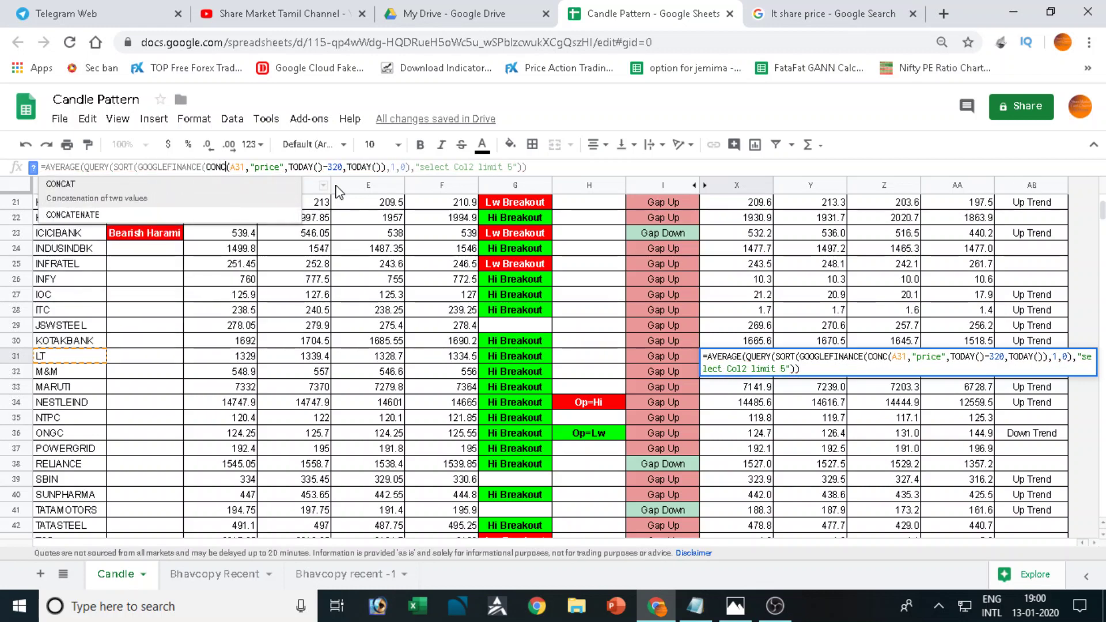
pyautogui.press('Down')
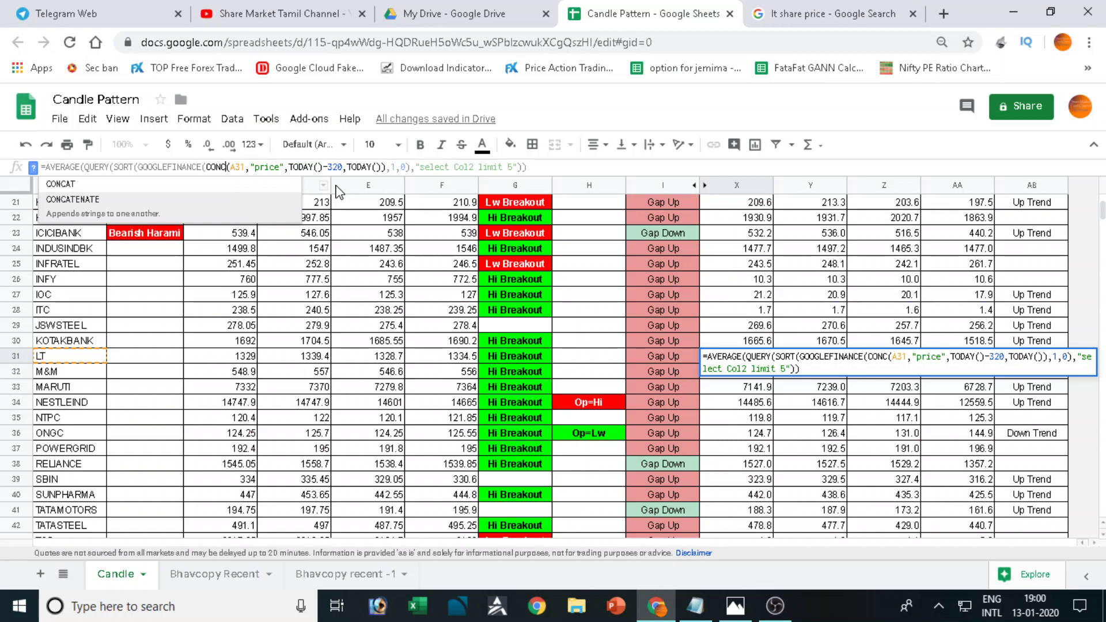
pyautogui.press('Tab')
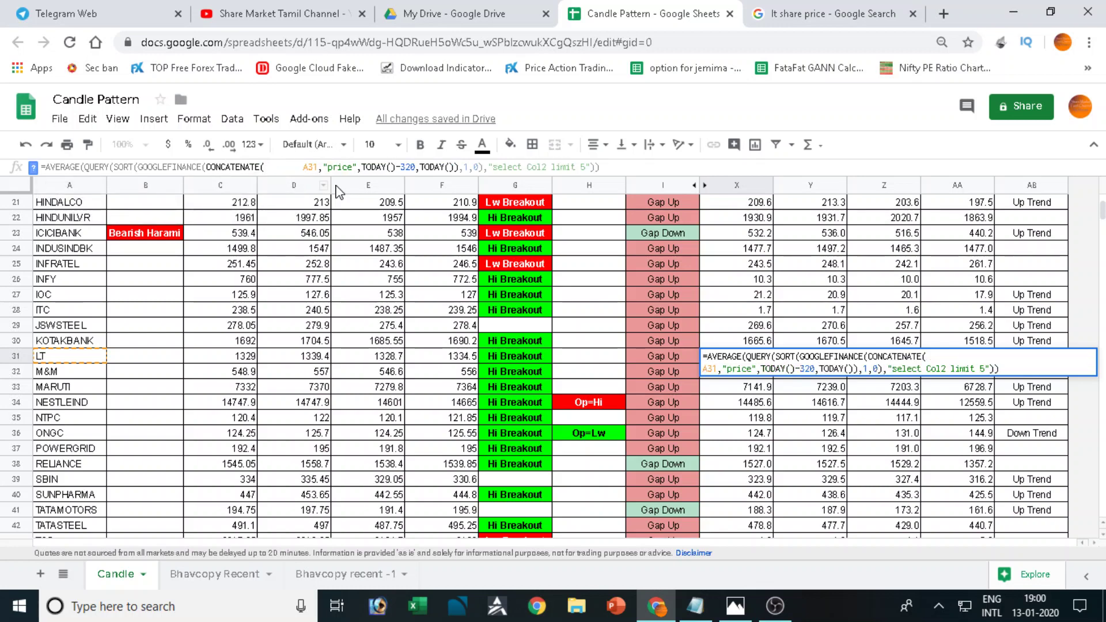
pyautogui.write('"NSE')
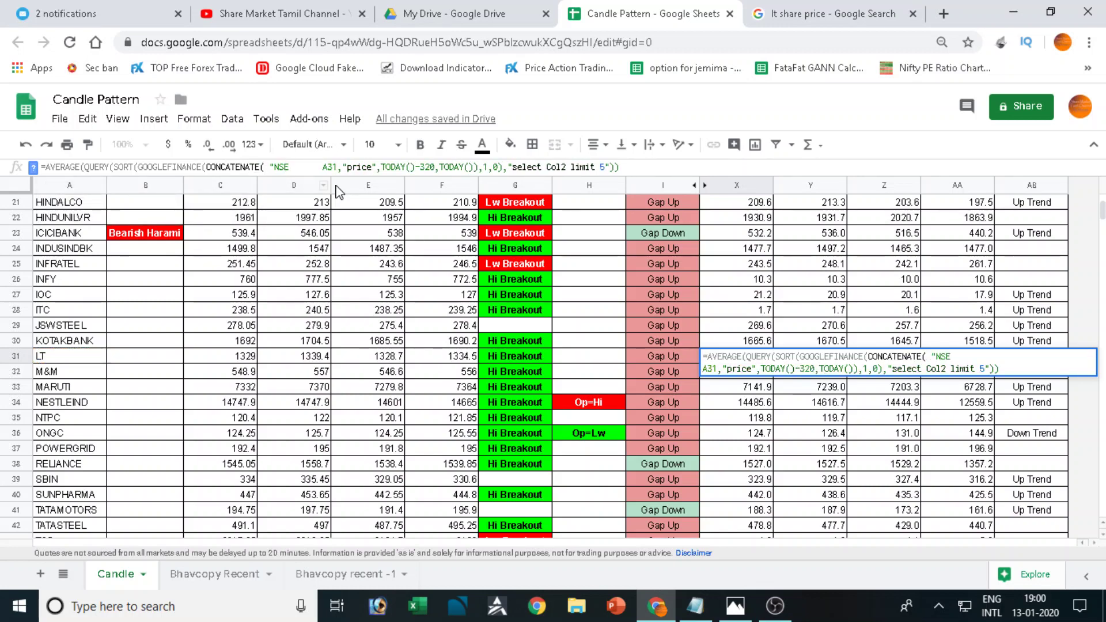
pyautogui.press('BackSpace')
pyautogui.press('BackSpace')
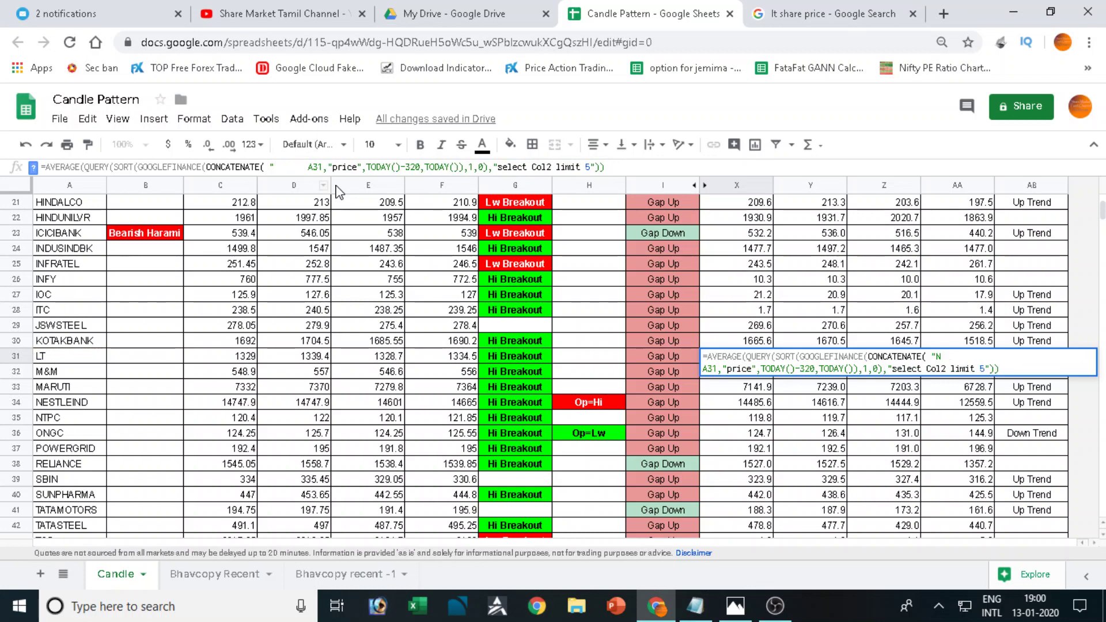
pyautogui.press('BackSpace')
pyautogui.write('NSE')
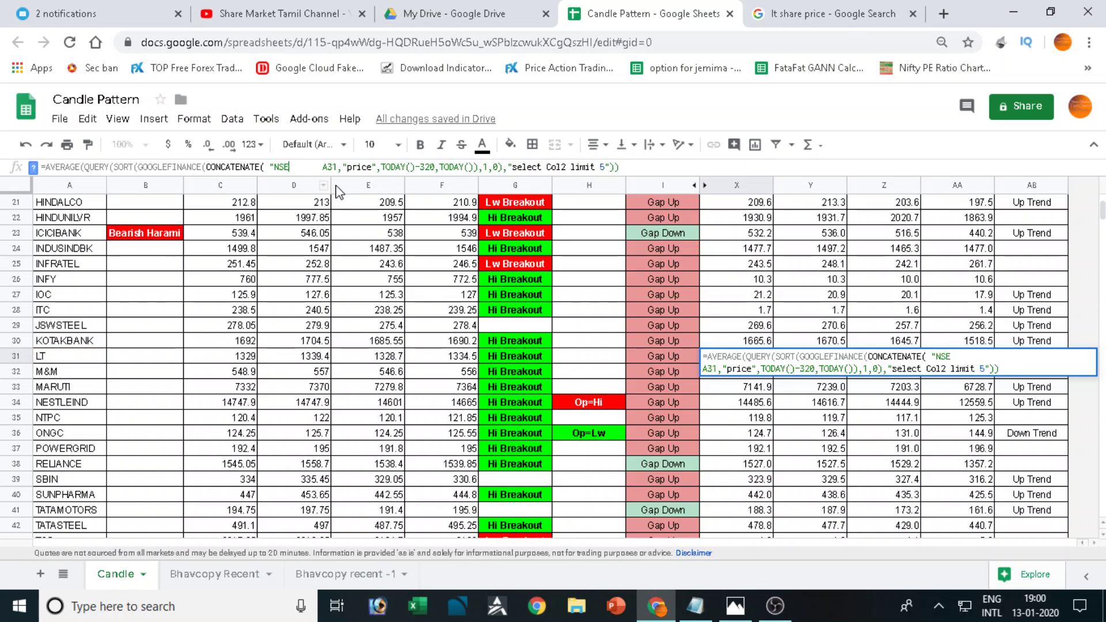
pyautogui.write(':')
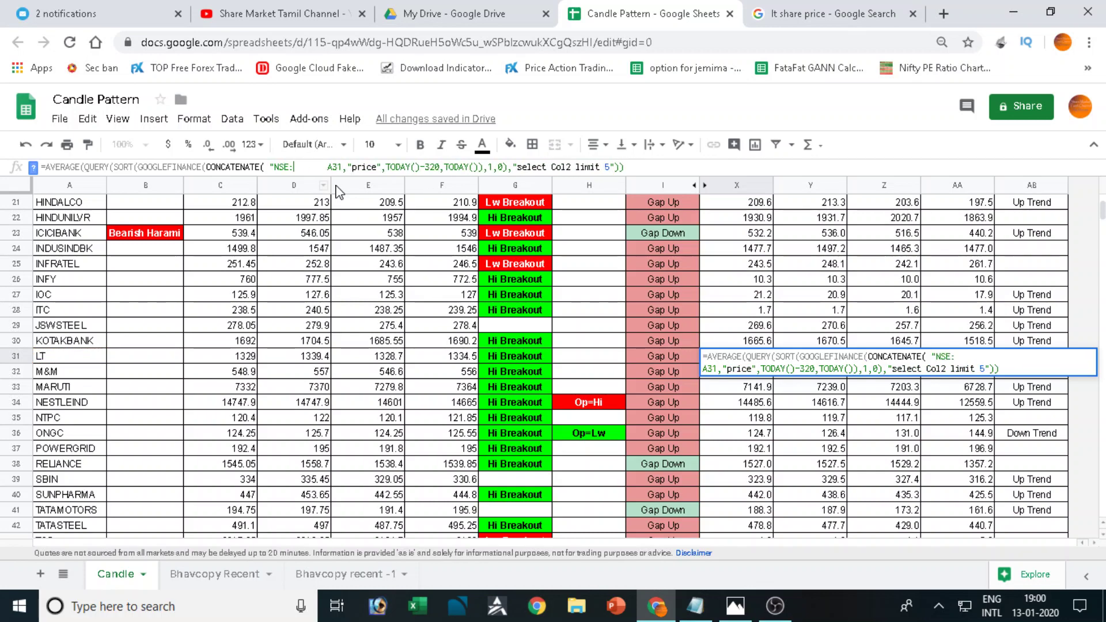
pyautogui.write('",')
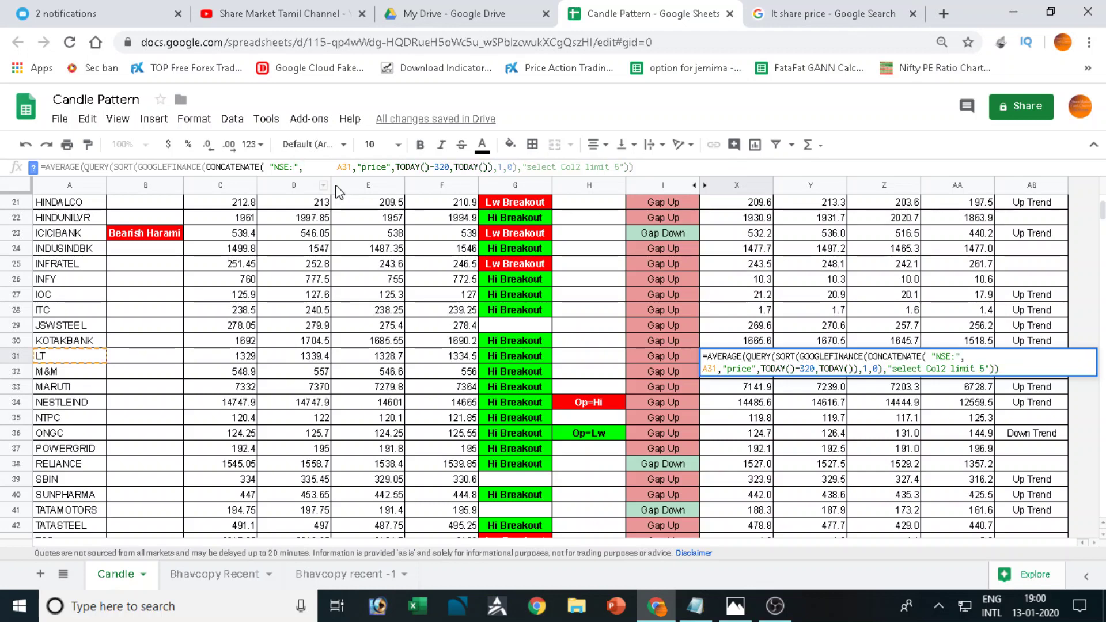
pyautogui.press('Delete')
pyautogui.press('Delete')
pyautogui.press('Delete')
pyautogui.press('Delete')
pyautogui.press('Delete')
pyautogui.press('Delete')
pyautogui.press('Delete')
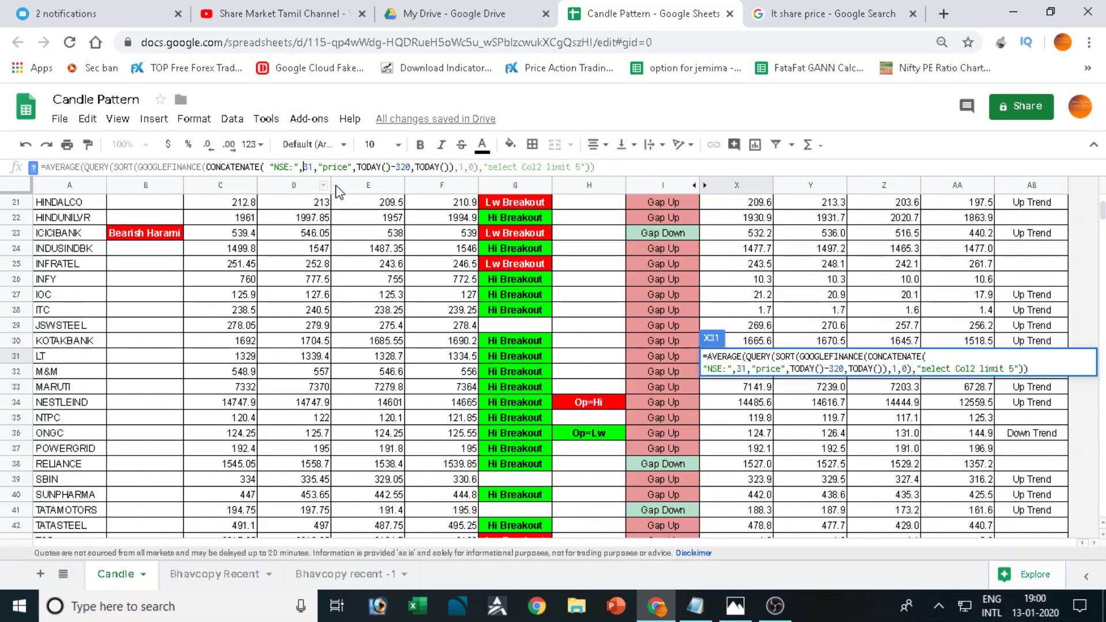
pyautogui.write('A')
pyautogui.press('Return')
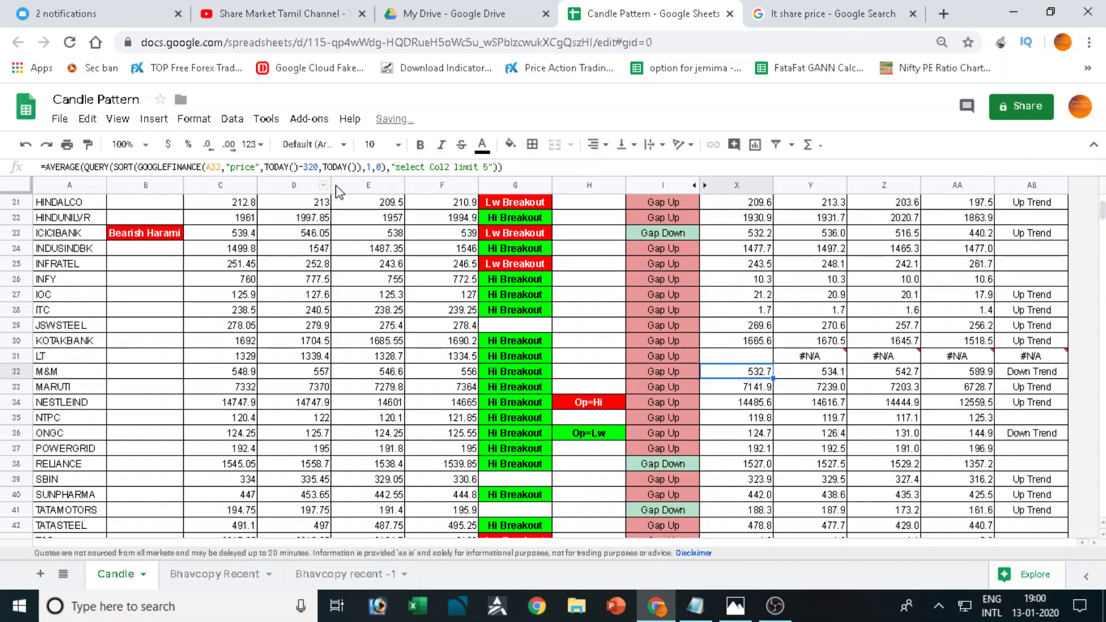
pyautogui.press('Up')
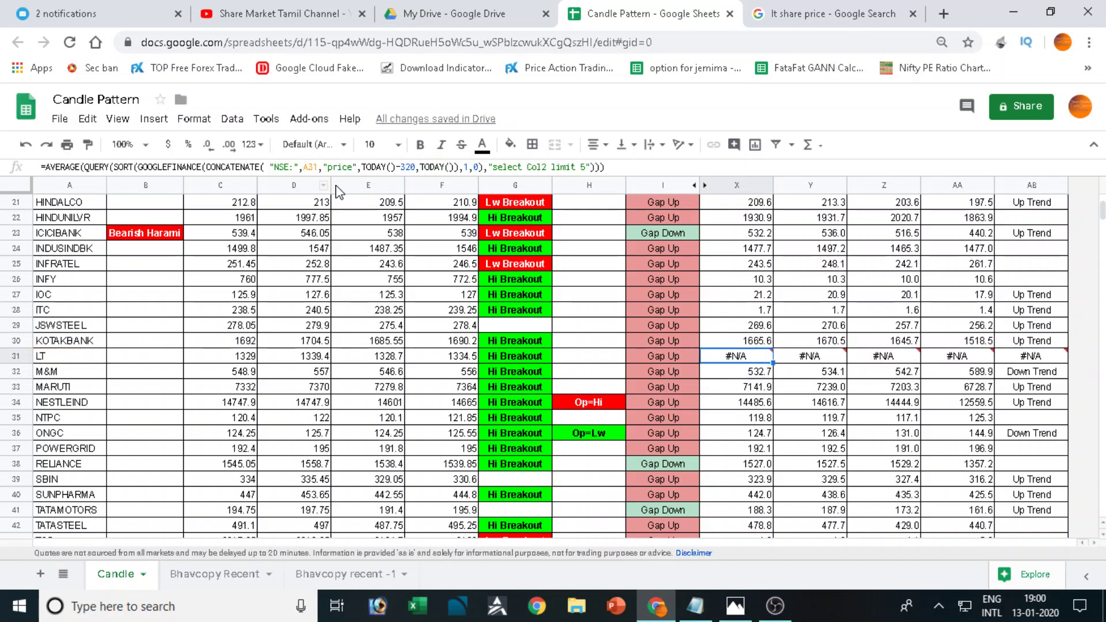
pyautogui.press('F2')
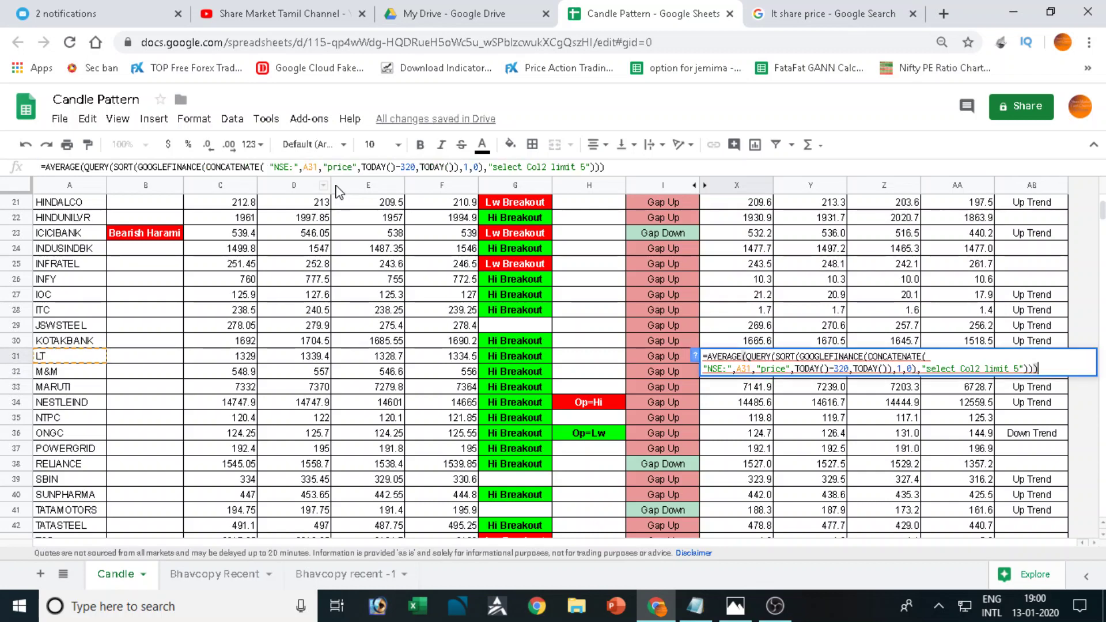
pyautogui.press('Escape')
pyautogui.press('Left')
pyautogui.press('Left')
pyautogui.press('Left')
pyautogui.press('Left')
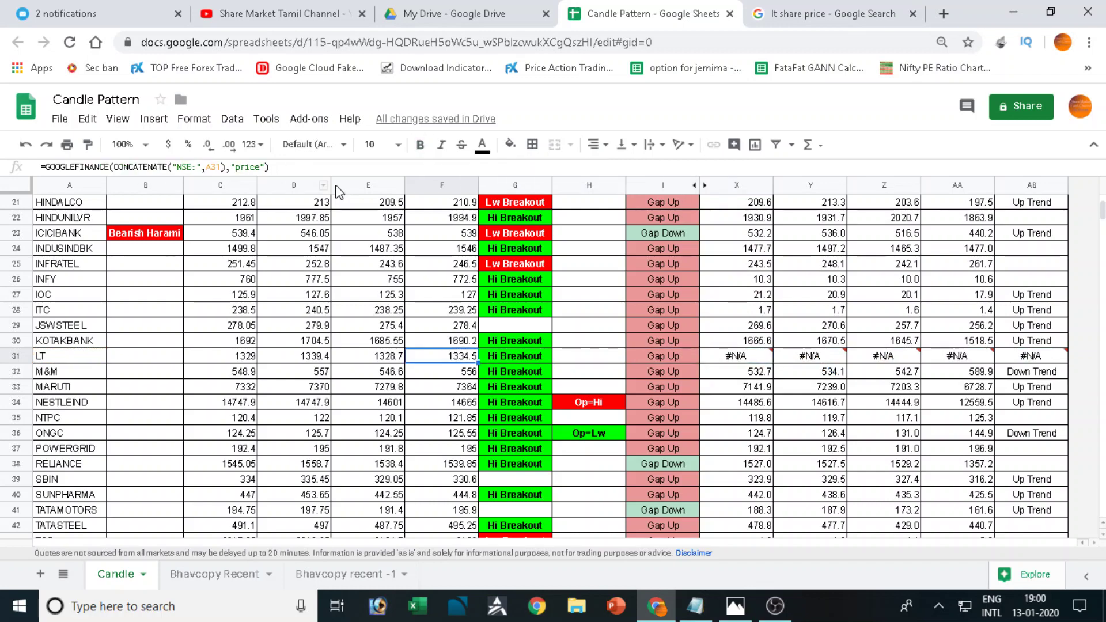
pyautogui.press('Right')
pyautogui.press('Right')
pyautogui.press('Right')
pyautogui.press('Right')
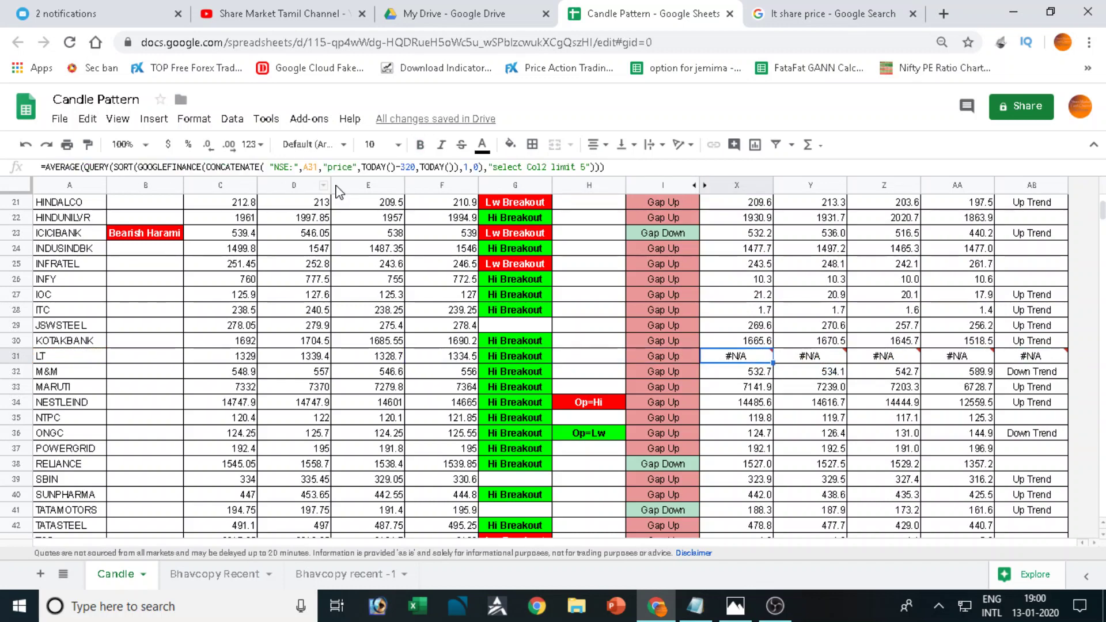
pyautogui.press('Right')
pyautogui.press('Left')
pyautogui.press('F2')
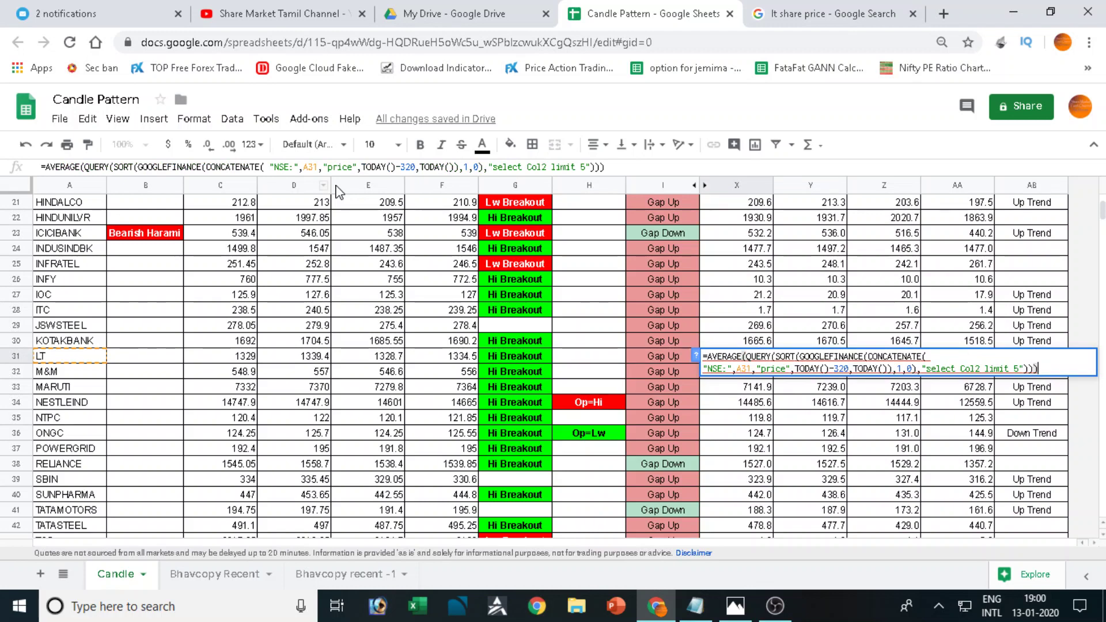
pyautogui.press('Escape')
pyautogui.press('F2')
pyautogui.press('Escape')
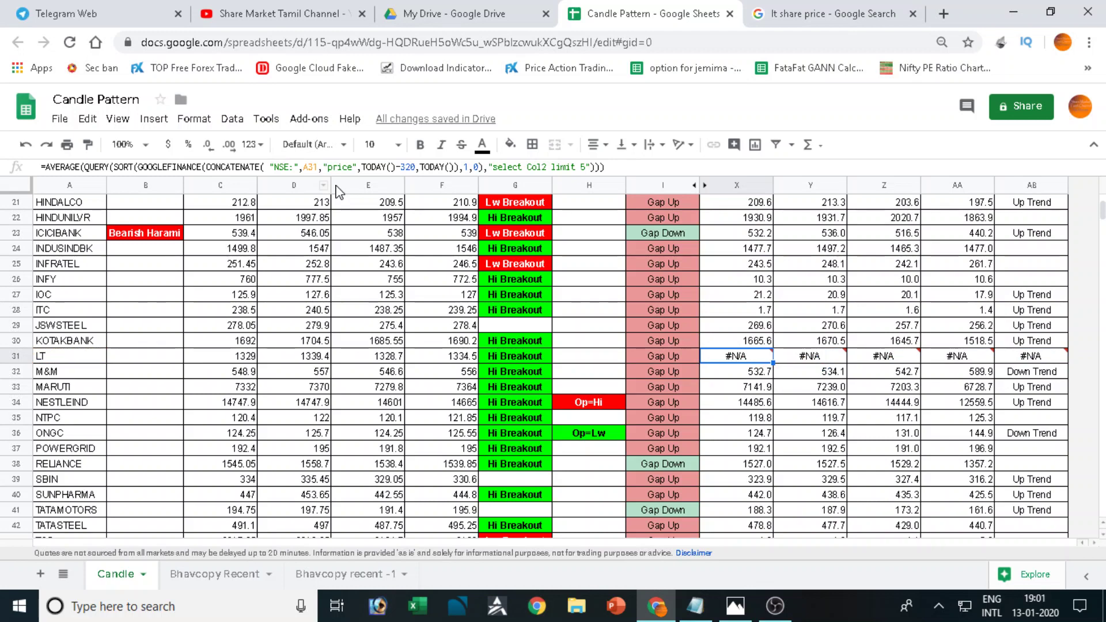
# - Select UPL's 5 SMA formula cell X47
pyautogui.scroll(-3, 939, 340)
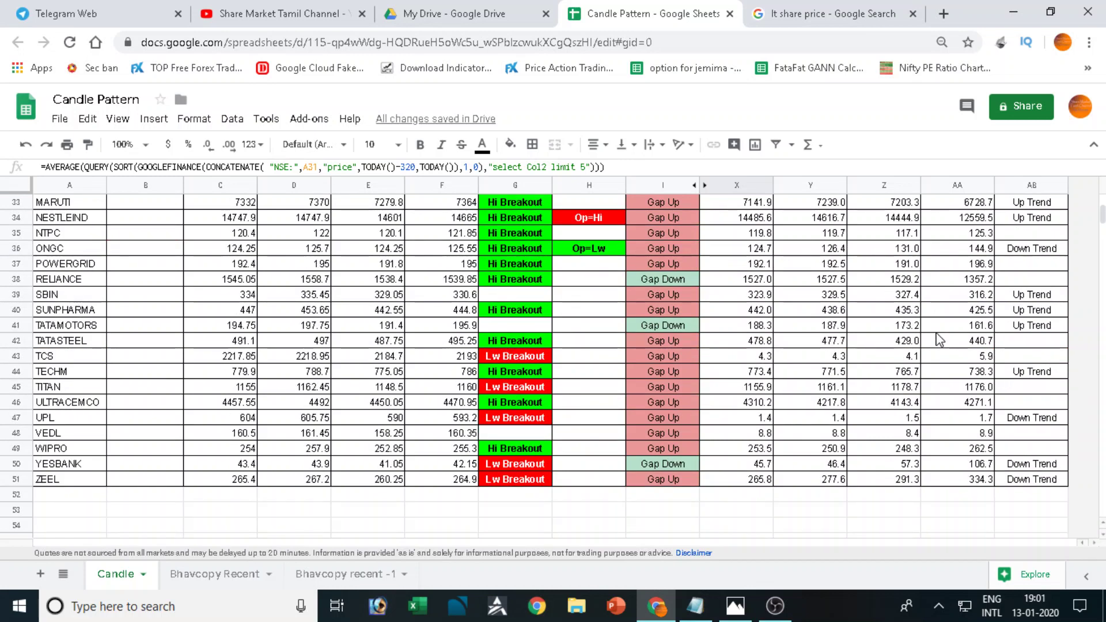
pyautogui.scroll(-2, 939, 340)
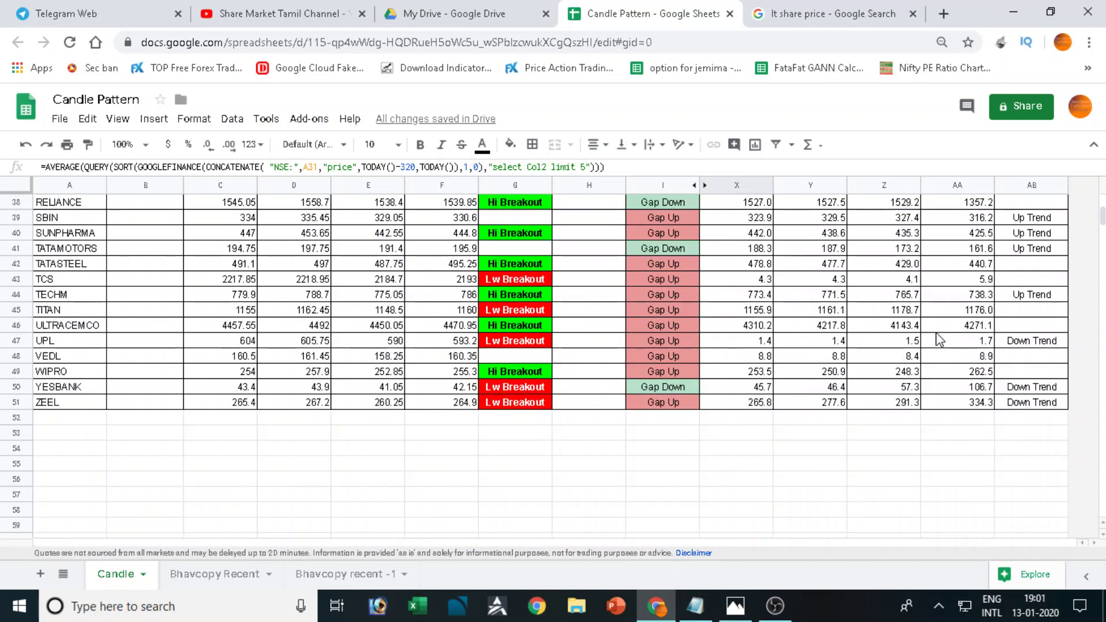
pyautogui.click(761, 344)
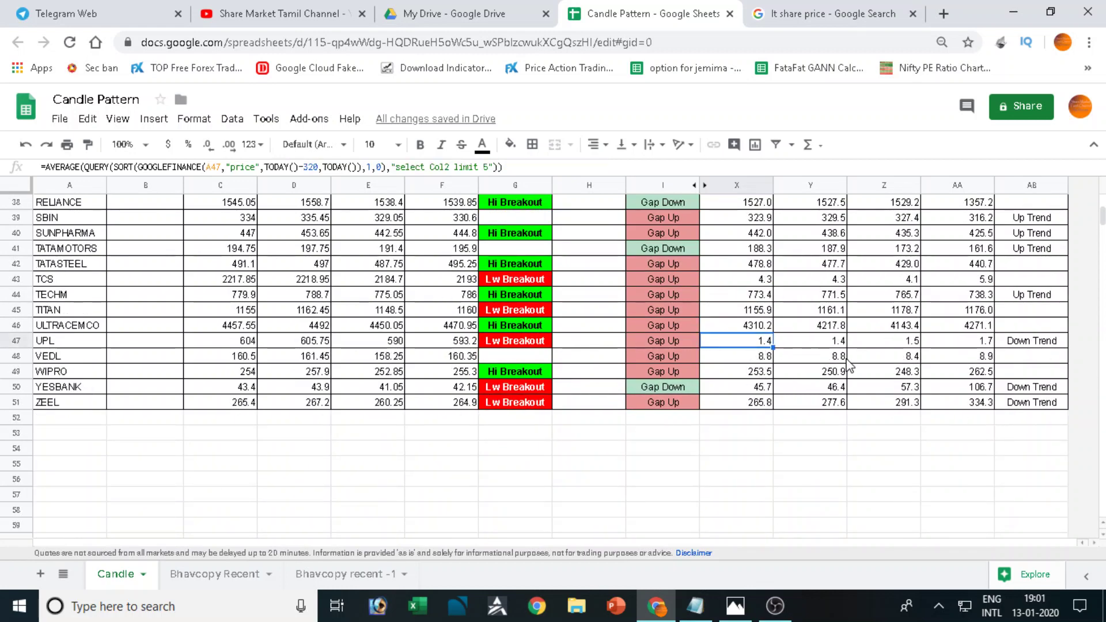
pyautogui.scroll(1, 848, 364)
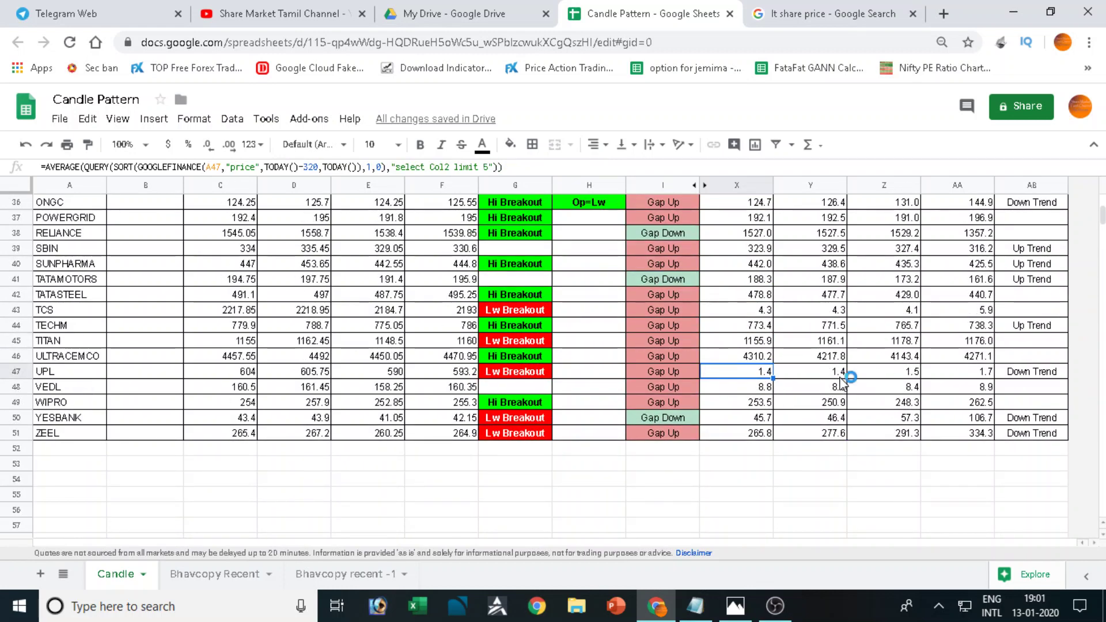
# - Insert CONCATENATE("NSE:", before A47 in the X47 formula and commit it
pyautogui.click(202, 167)
pyautogui.write('CON')
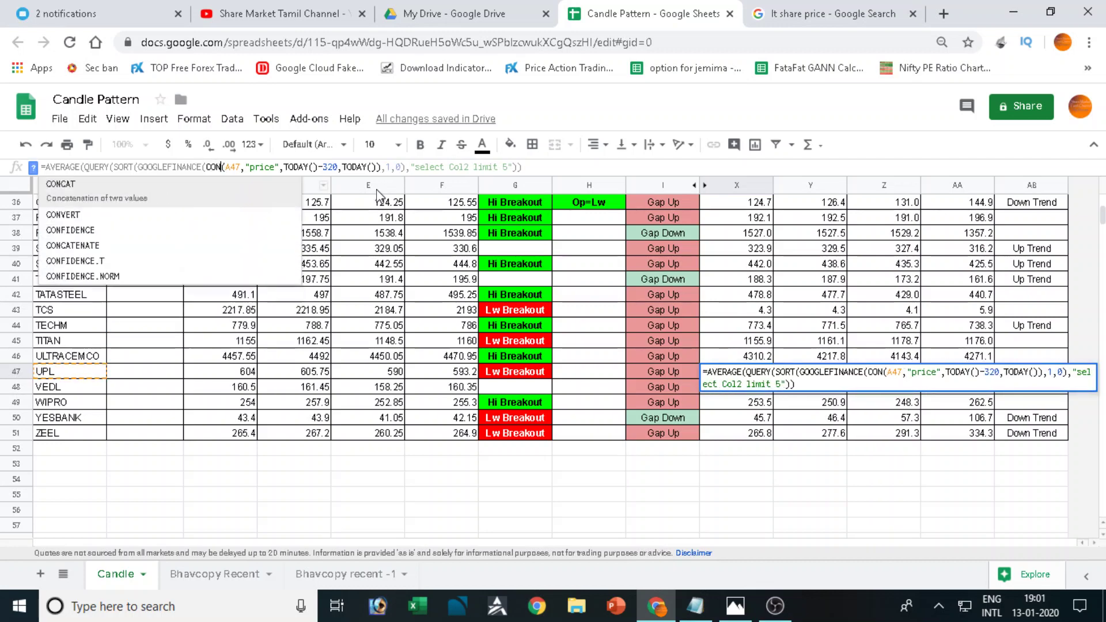
pyautogui.write('C')
pyautogui.press('Down')
pyautogui.press('Tab')
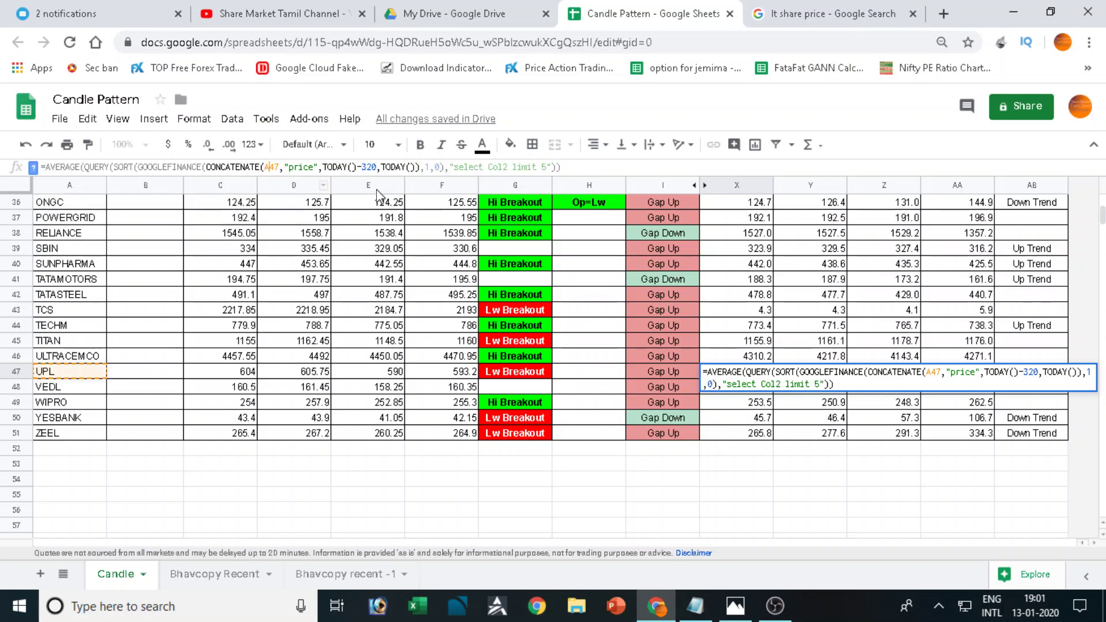
pyautogui.write('"NSE:')
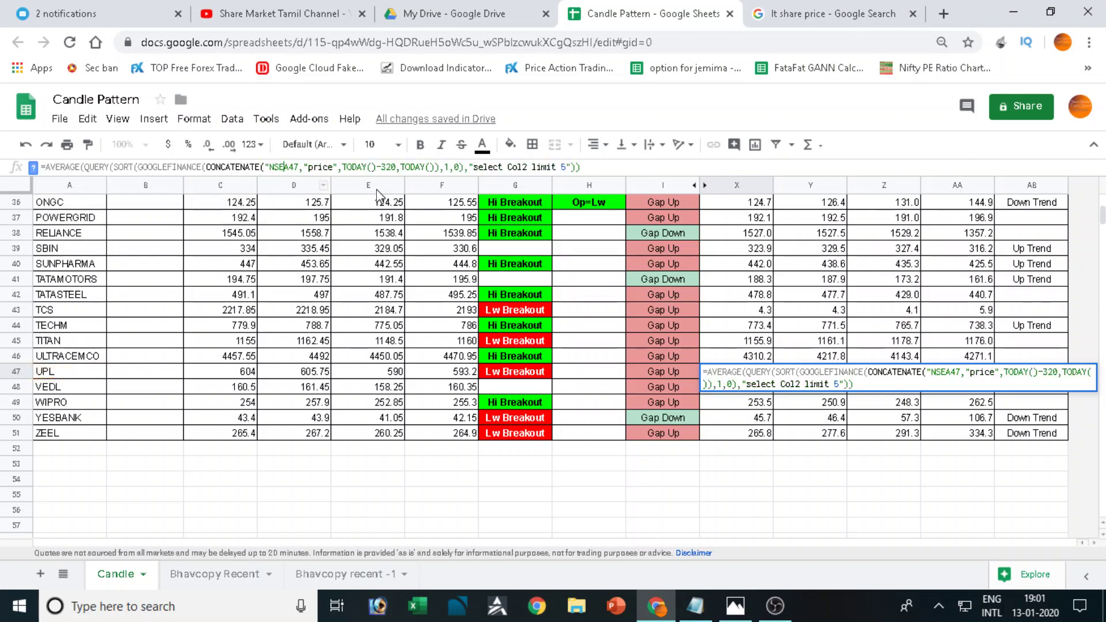
pyautogui.write('"')
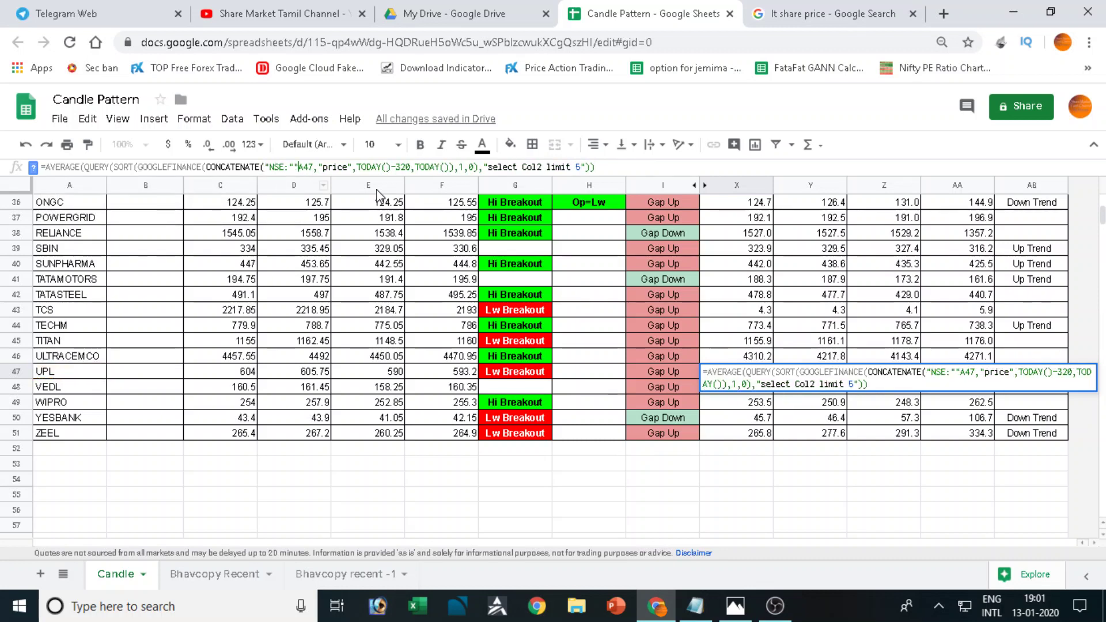
pyautogui.write(',')
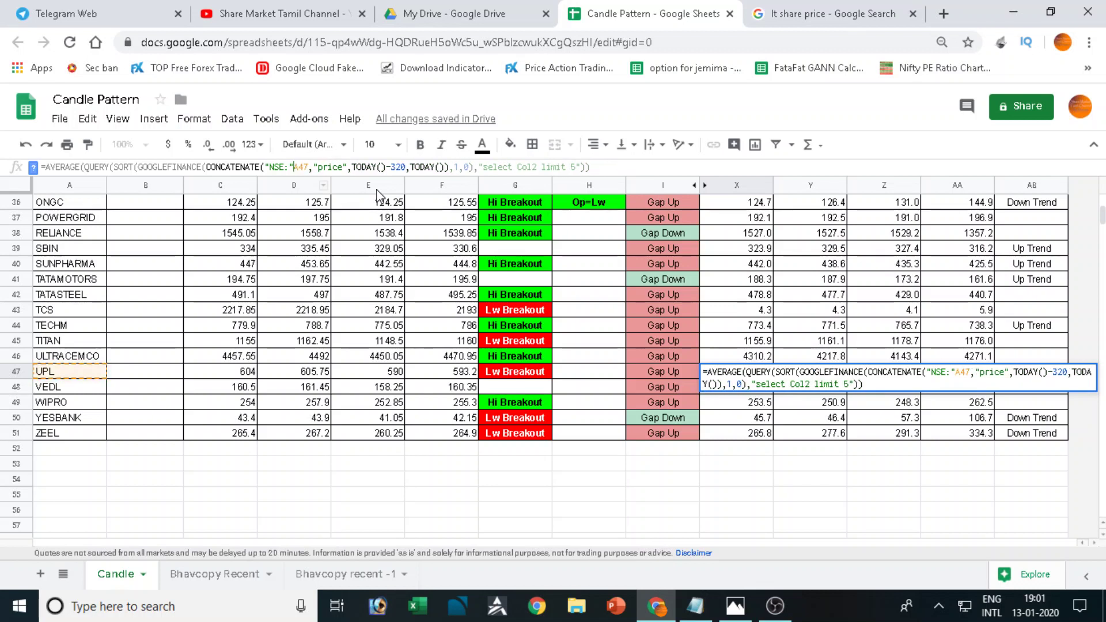
pyautogui.press('Return')
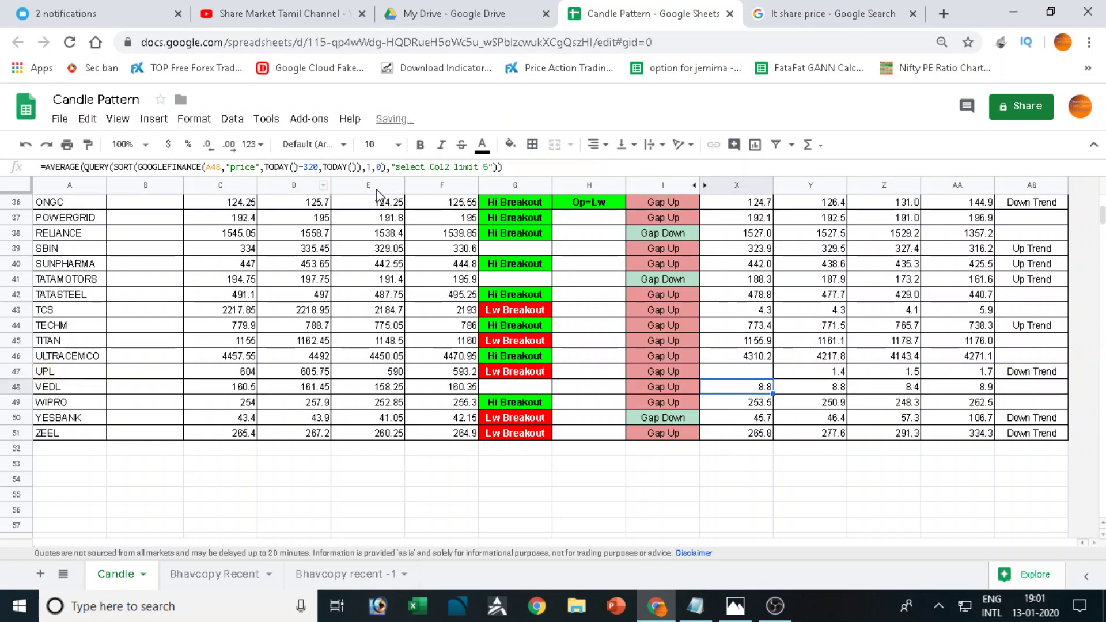
pyautogui.press('Up')
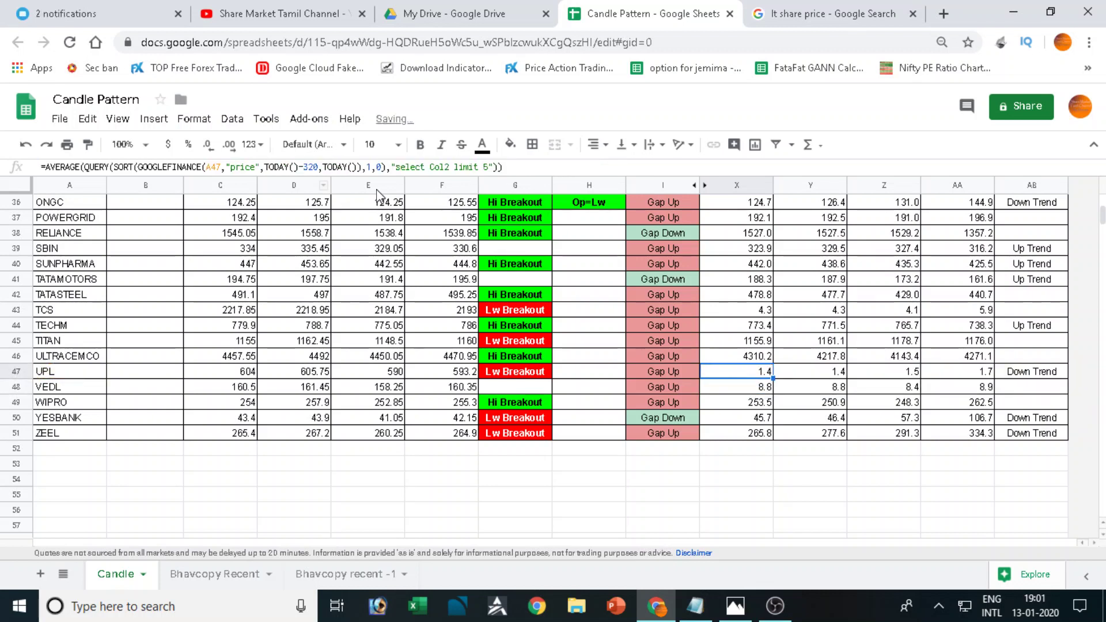
pyautogui.press('Up')
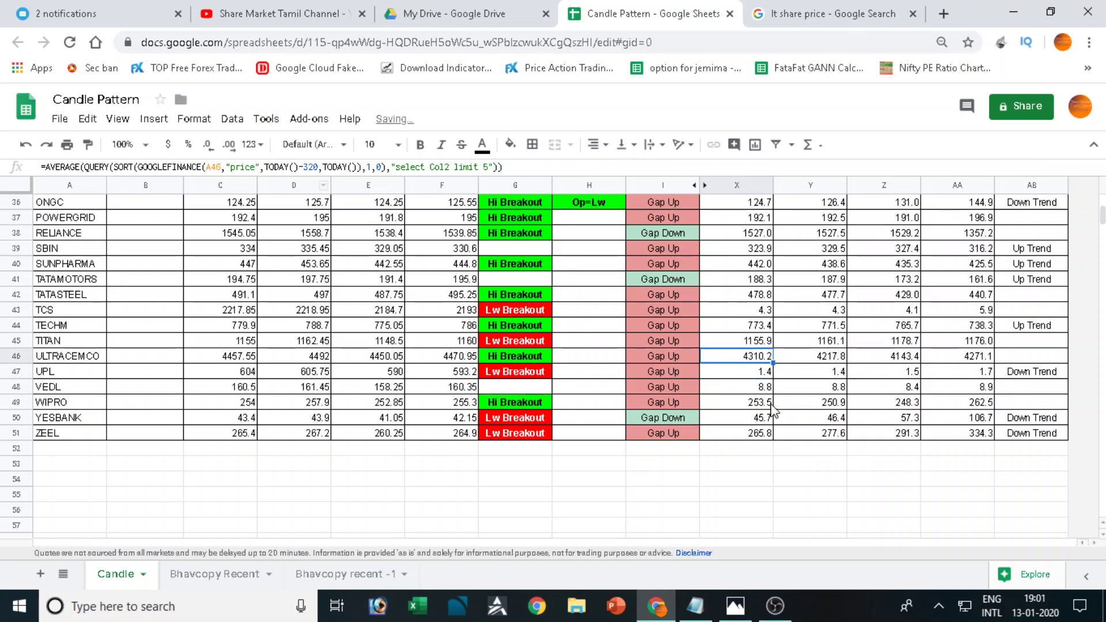
pyautogui.scroll(4, 772, 412)
pyautogui.scroll(5, 772, 415)
pyautogui.scroll(3, 772, 418)
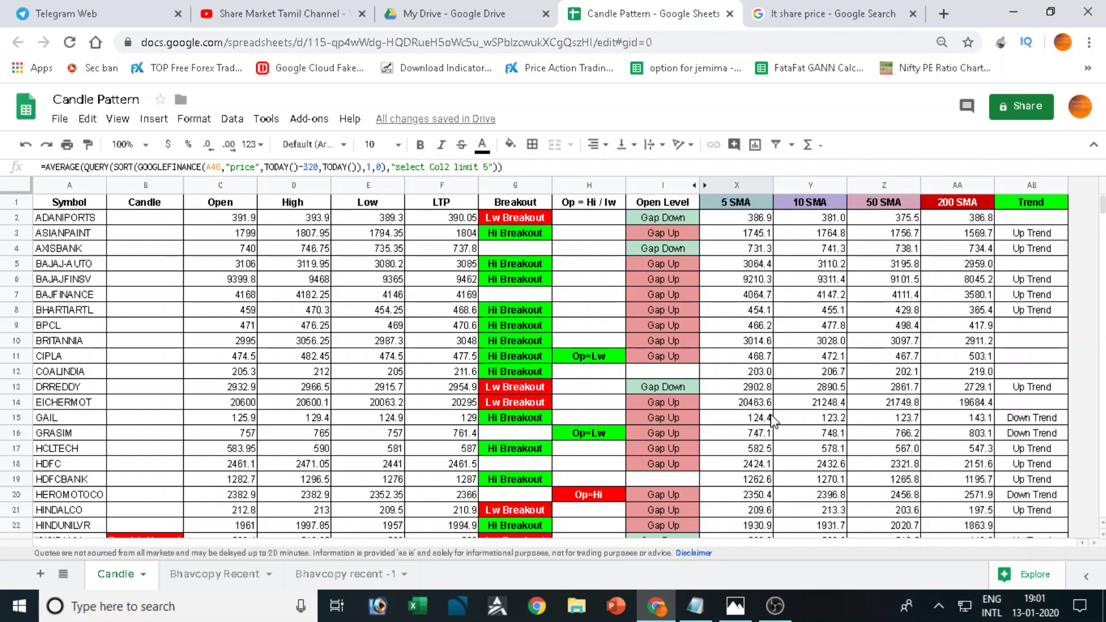
pyautogui.scroll(-2, 772, 417)
pyautogui.scroll(3, 772, 418)
pyautogui.scroll(-1, 880, 285)
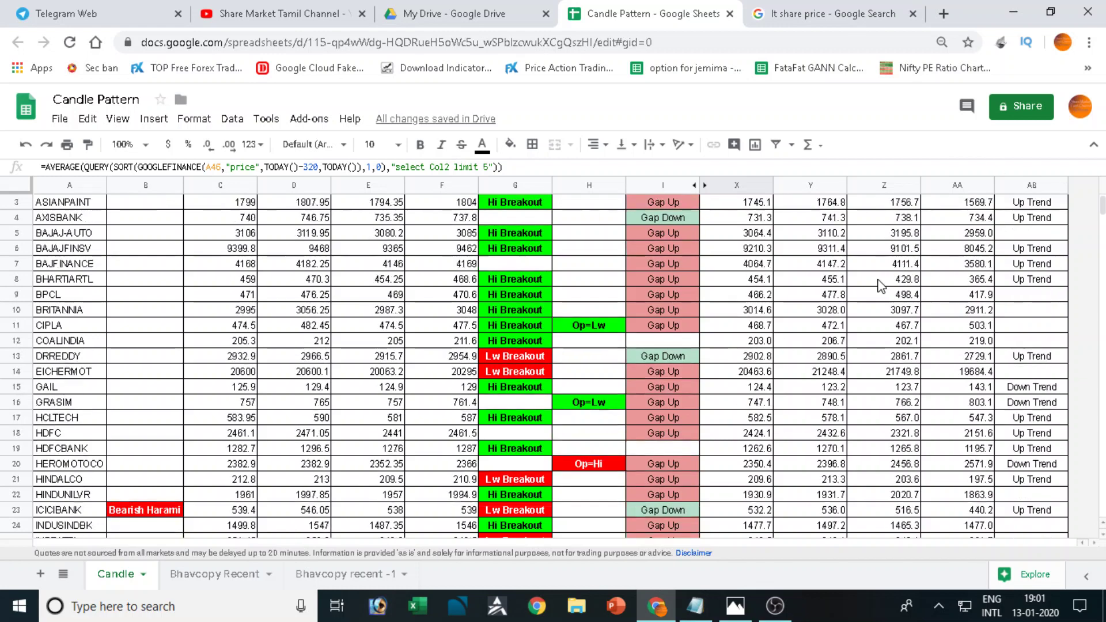
pyautogui.scroll(-1, 881, 285)
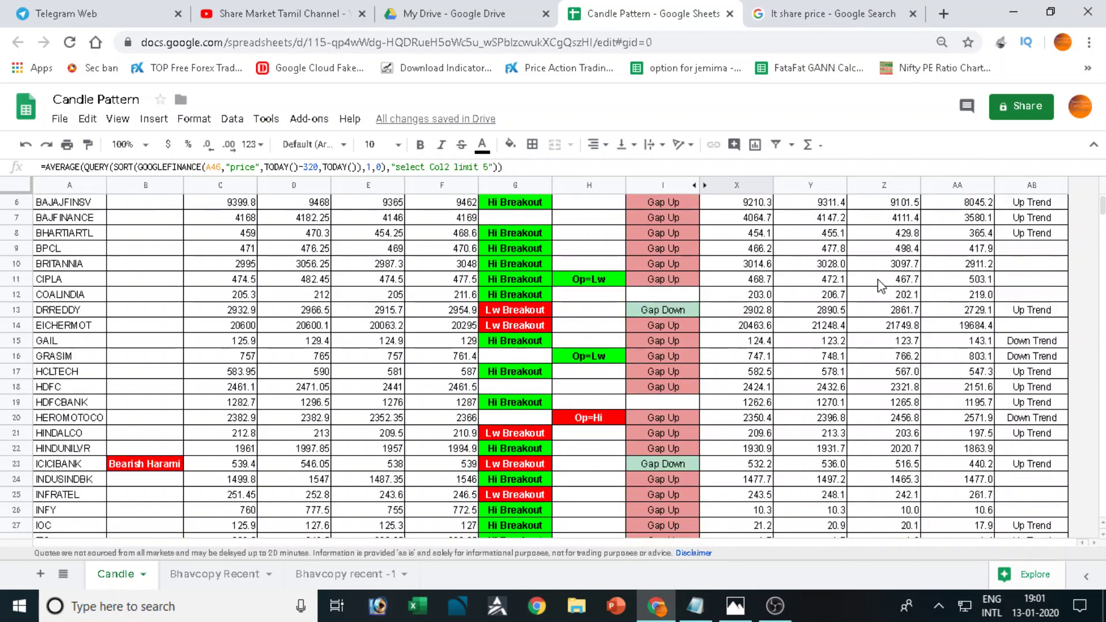
pyautogui.scroll(2, 881, 285)
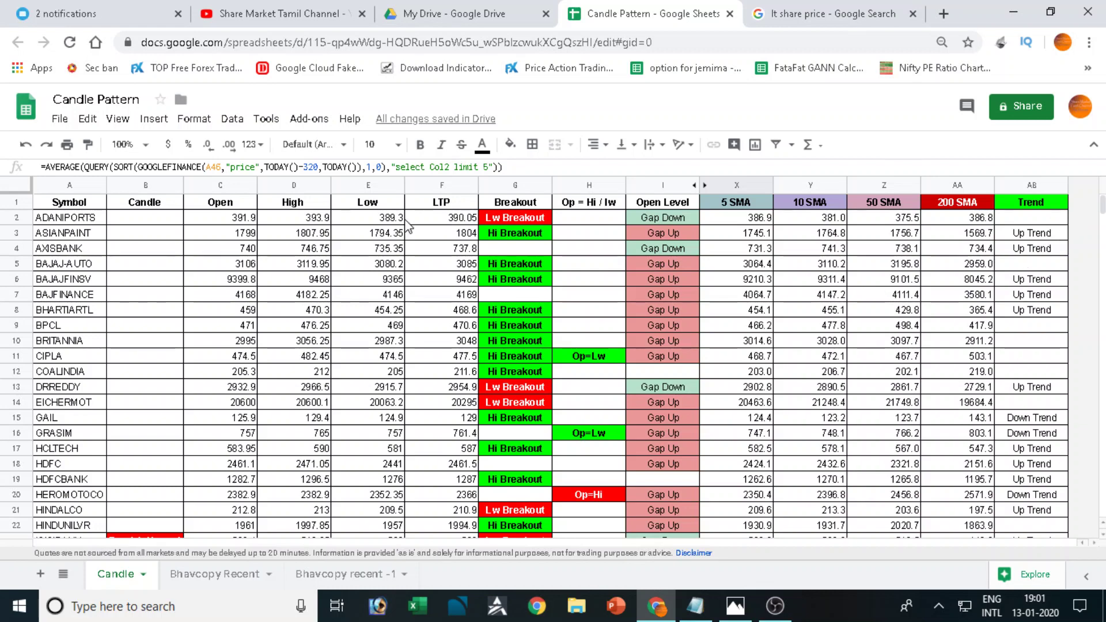
# - Check ADANIPORTS's price formula in F2, then select its SMA cells X2:AA2 to show the 1530.1 sum
pyautogui.click(445, 226)
pyautogui.moveTo(977, 221); pyautogui.dragTo(762, 222)
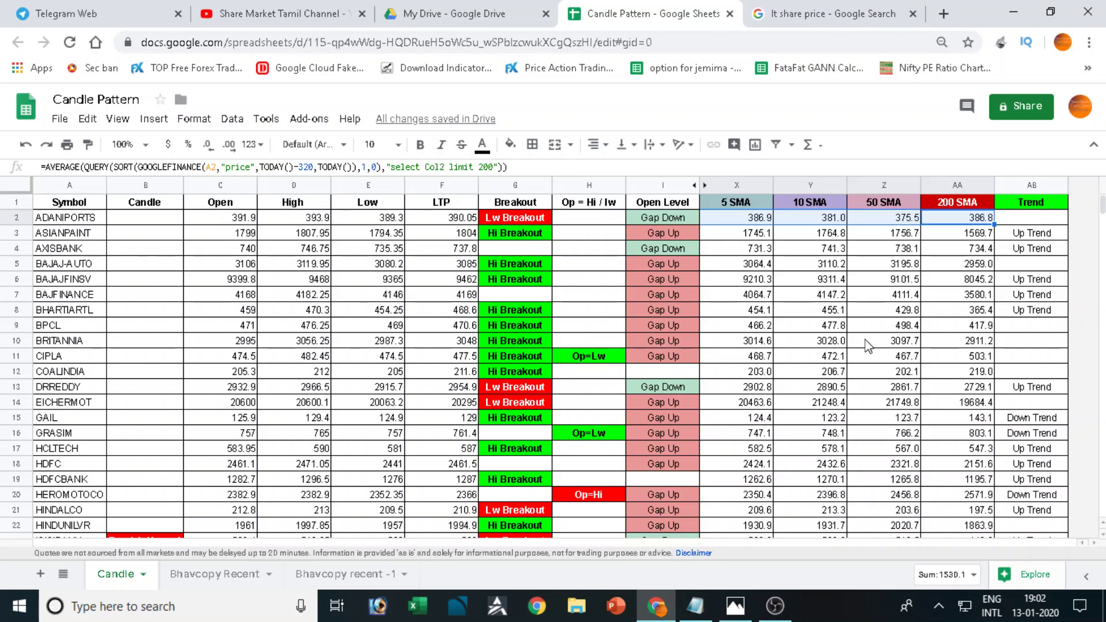
pyautogui.scroll(-2, 865, 334)
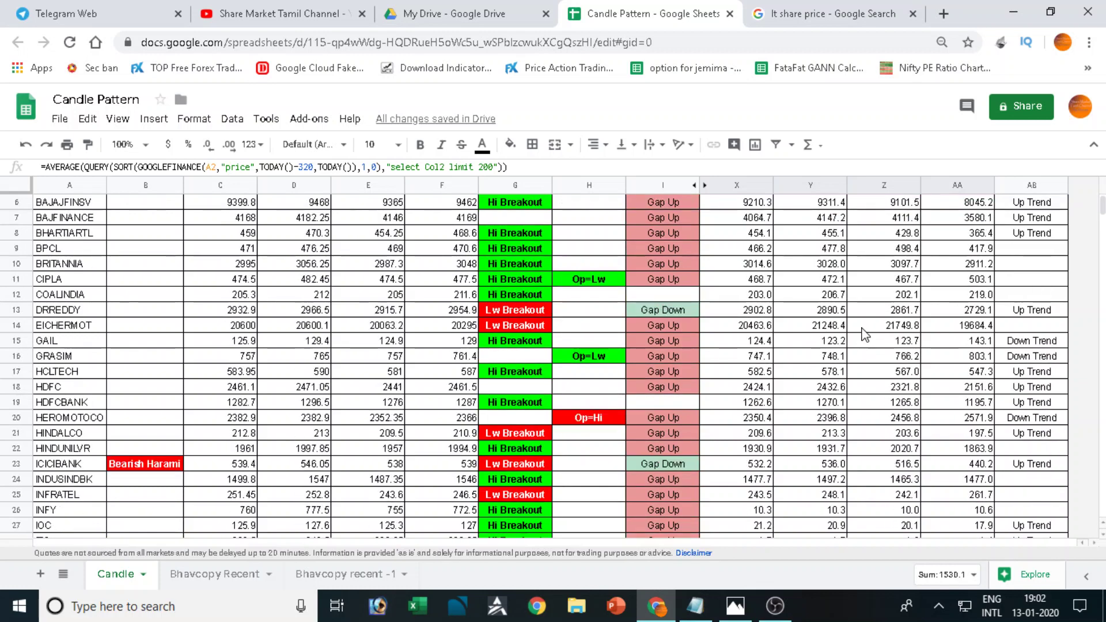
pyautogui.scroll(-1, 865, 334)
pyautogui.scroll(-2, 864, 334)
pyautogui.scroll(5, 865, 334)
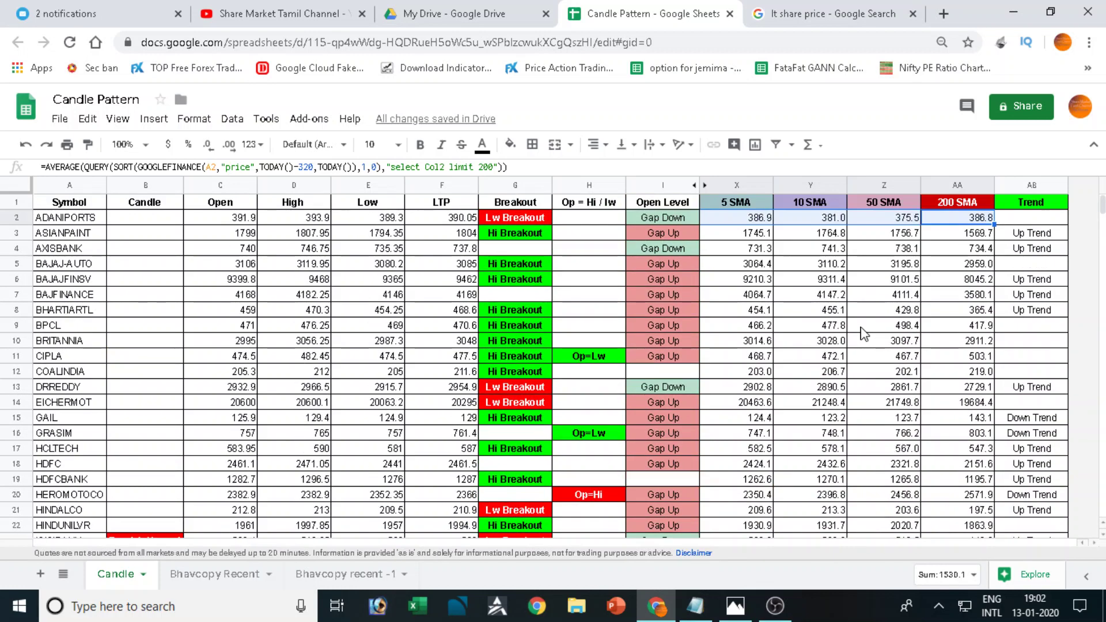